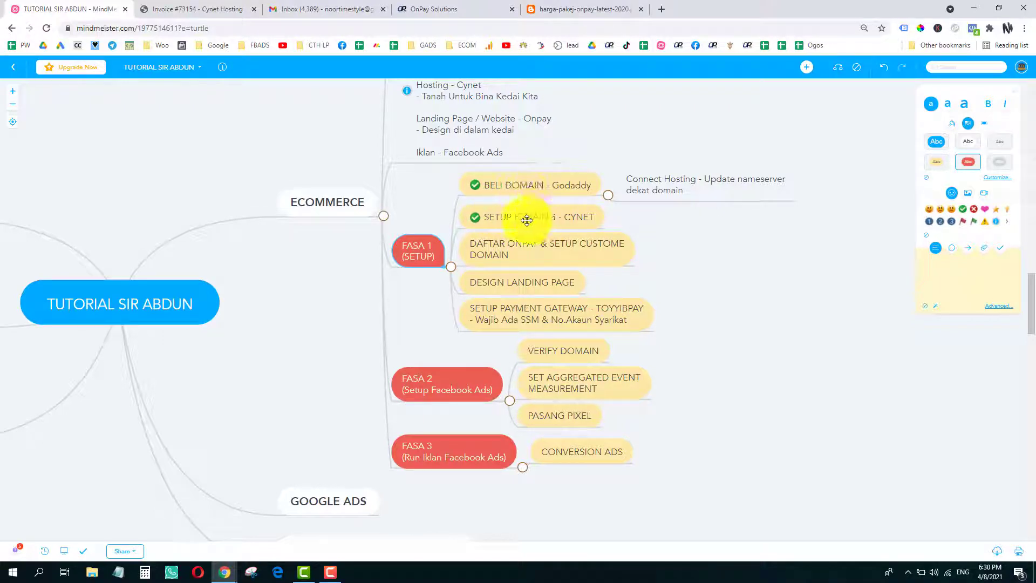
- Review the DAFTAR ONPAY task and the ECOMMERCE notes text unchanged, then go to the OnPay Solutions page
{"action": "left_click", "coordinate": [510, 254]}
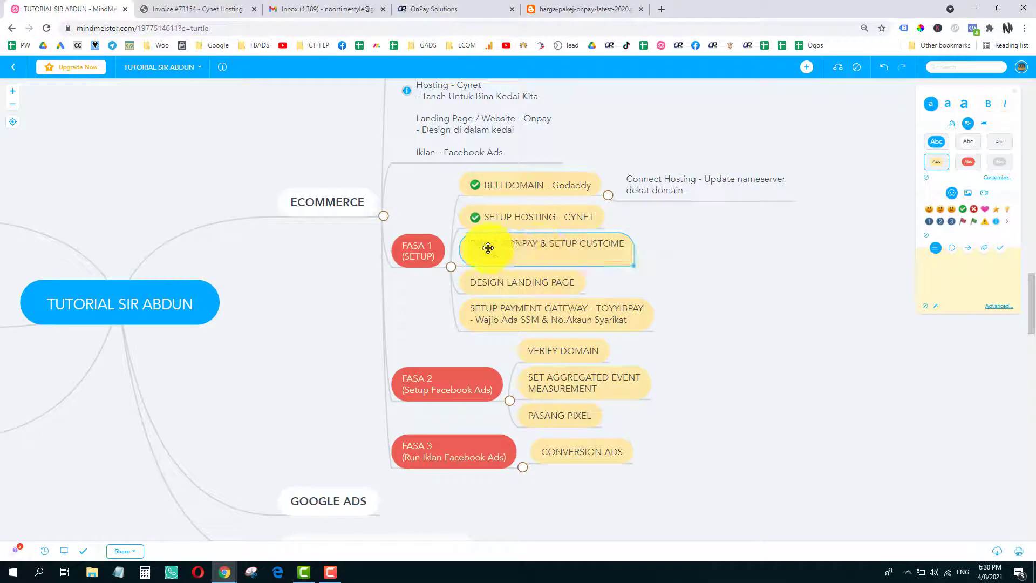
{"action": "left_click_drag", "start_coordinate": [703, 251], "coordinate": [714, 288]}
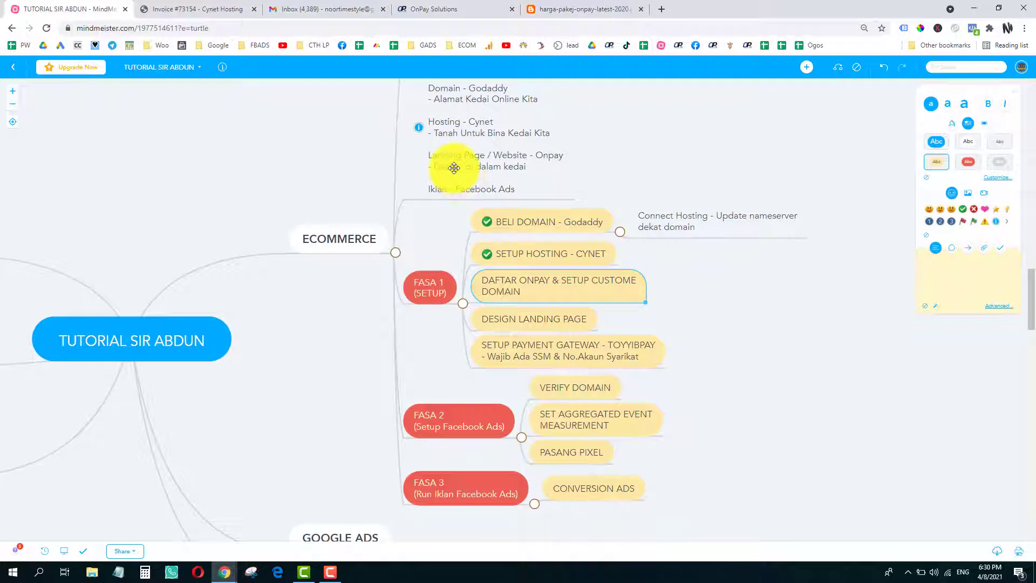
{"action": "double_click", "coordinate": [454, 168]}
{"action": "left_click", "coordinate": [491, 199]}
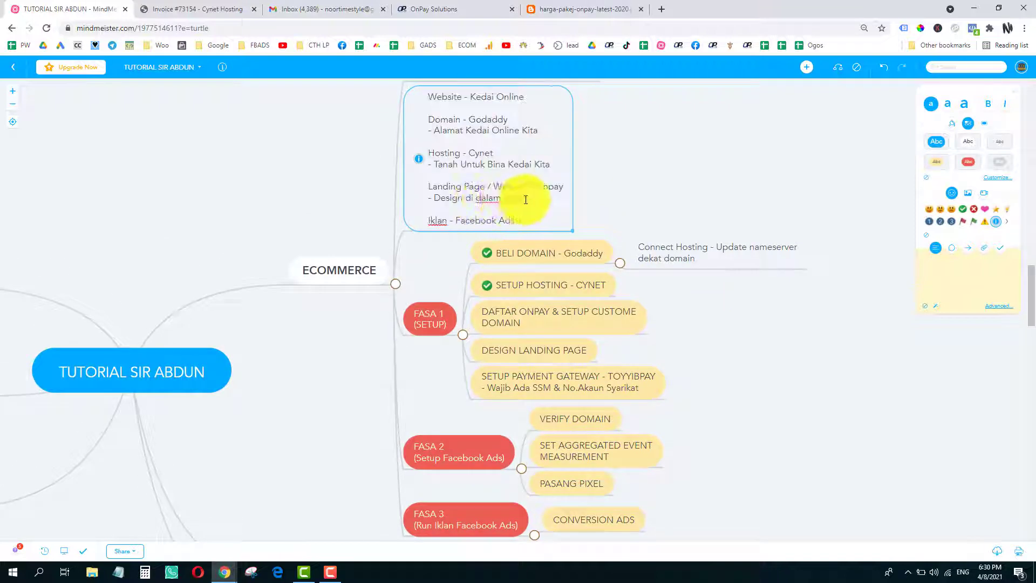
{"action": "left_click_drag", "start_coordinate": [527, 199], "coordinate": [437, 200]}
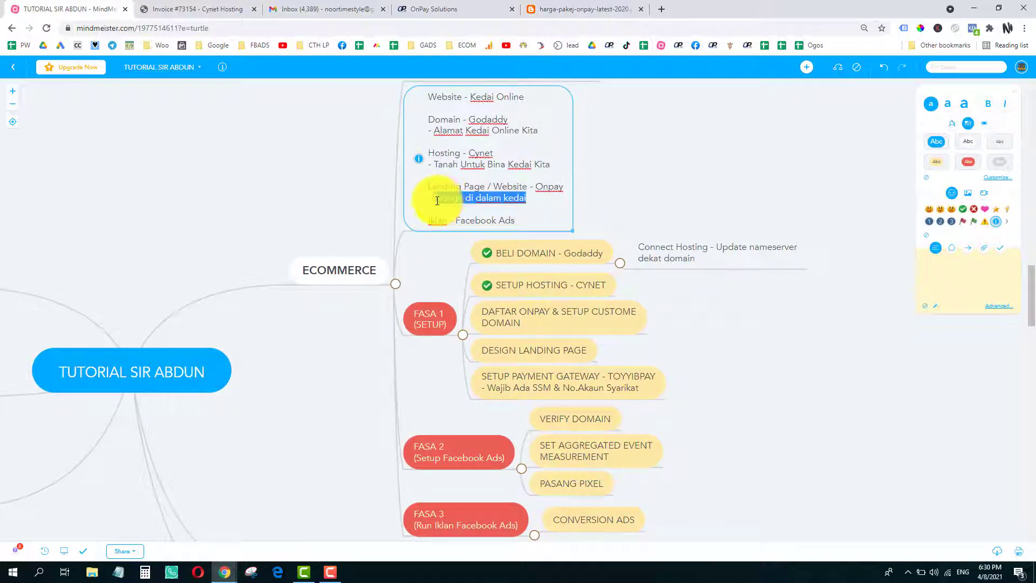
{"action": "left_click", "coordinate": [441, 197]}
{"action": "left_click", "coordinate": [743, 310]}
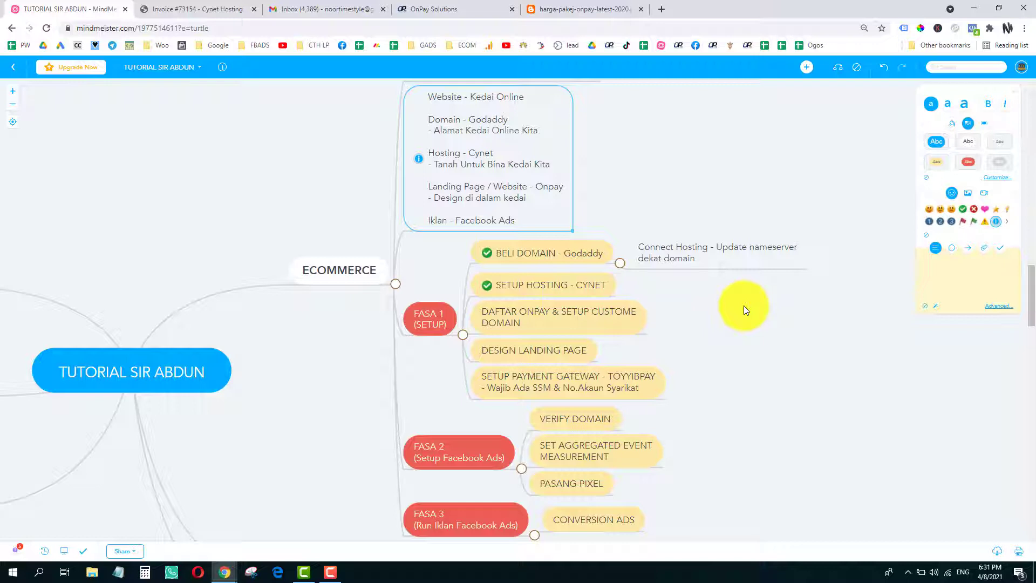
{"action": "left_click", "coordinate": [421, 9]}
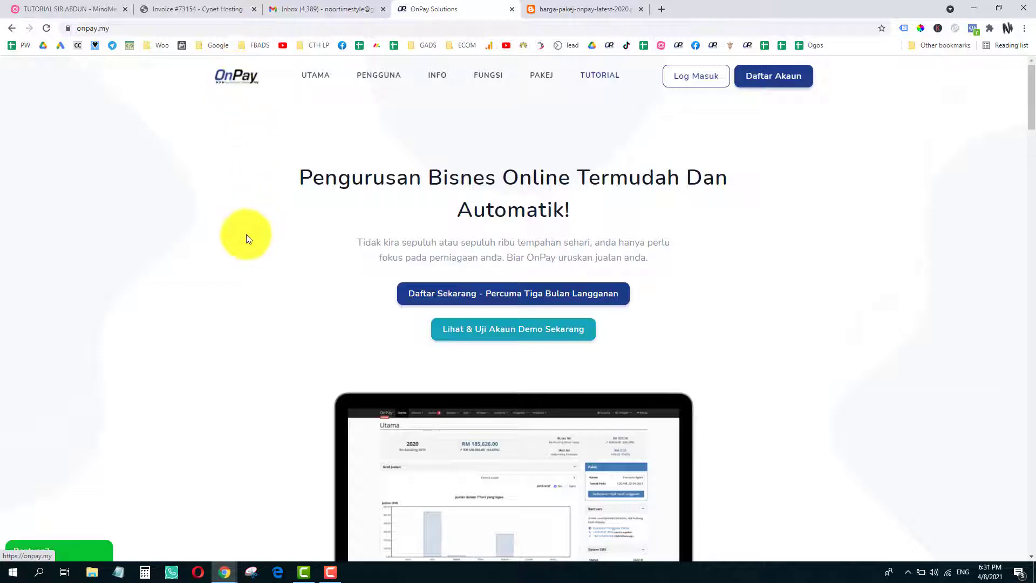
- Scroll the onpay.my homepage down to the Pakej-pakej kami pricing cards and back to the top
{"action": "scroll", "coordinate": [244, 238], "scroll_direction": "down", "scroll_amount": 10}
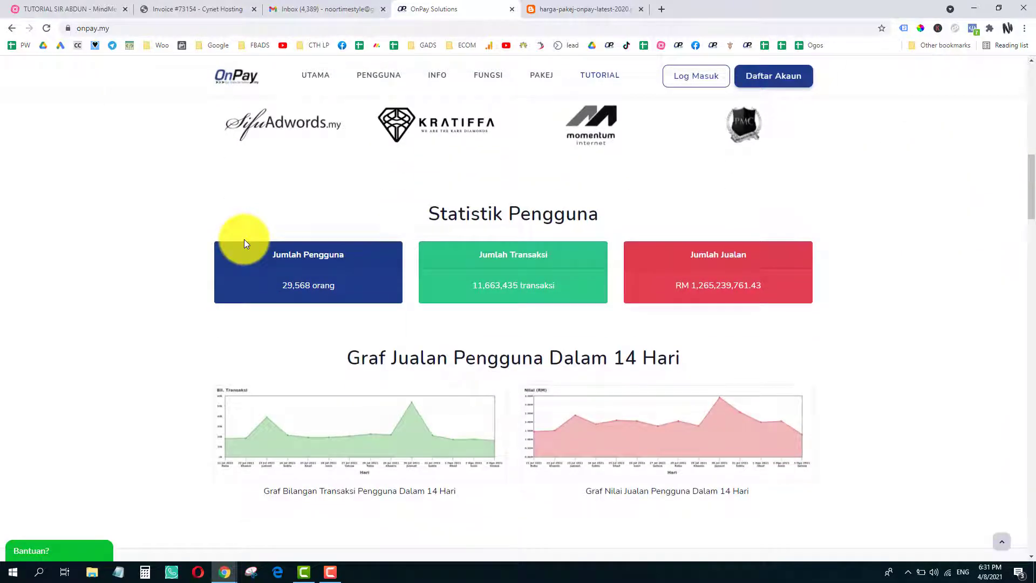
{"action": "scroll", "coordinate": [244, 238], "scroll_direction": "down", "scroll_amount": 4}
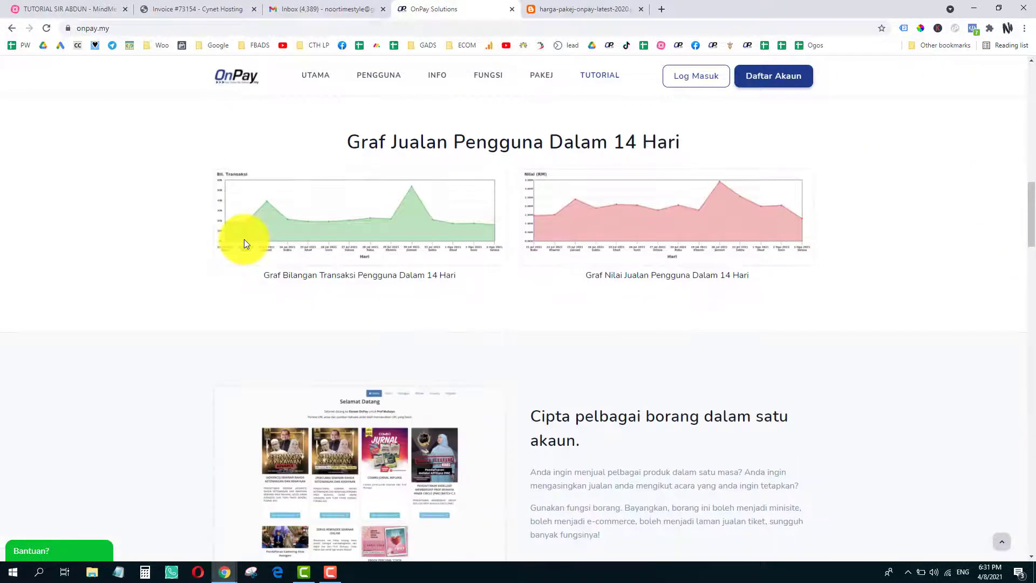
{"action": "scroll", "coordinate": [244, 243], "scroll_direction": "down", "scroll_amount": 5}
{"action": "scroll", "coordinate": [242, 246], "scroll_direction": "down", "scroll_amount": 4}
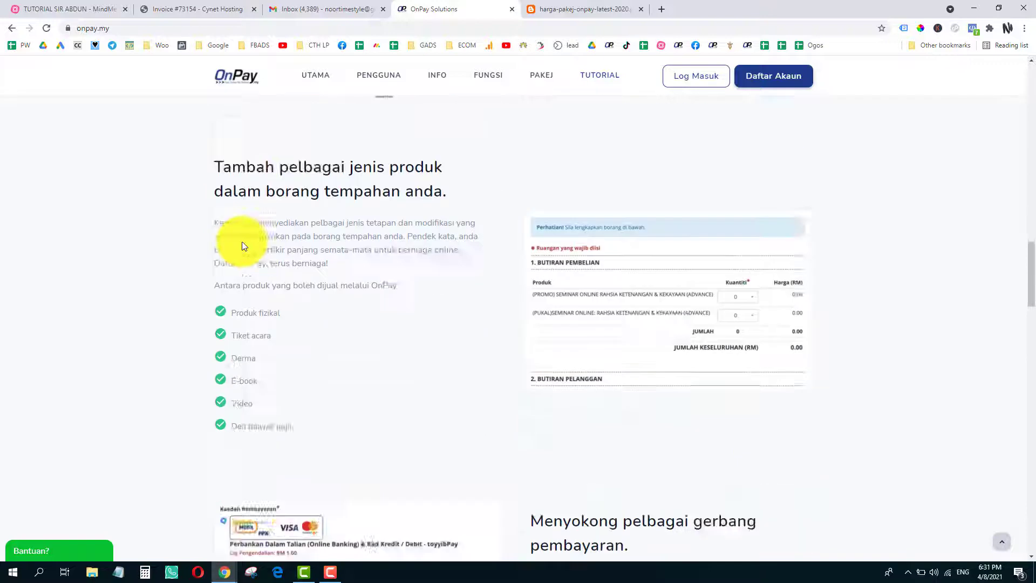
{"action": "scroll", "coordinate": [242, 246], "scroll_direction": "down", "scroll_amount": 2}
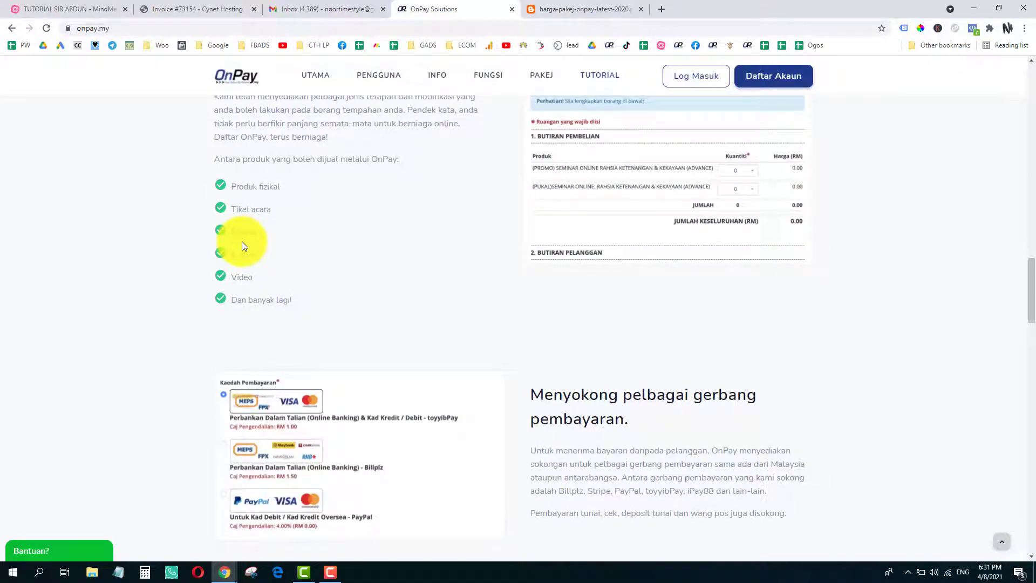
{"action": "scroll", "coordinate": [242, 246], "scroll_direction": "down", "scroll_amount": 15}
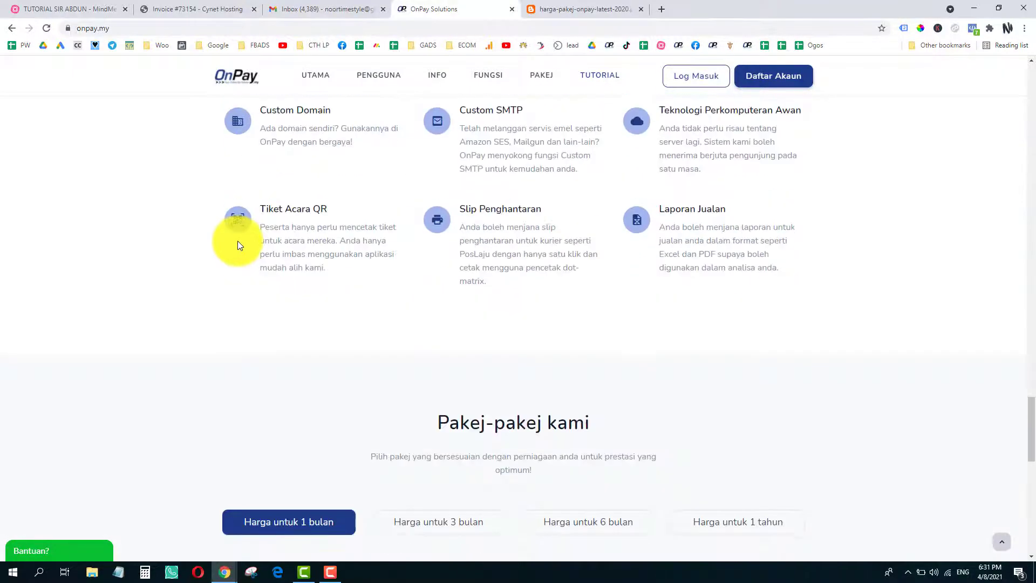
{"action": "scroll", "coordinate": [236, 242], "scroll_direction": "down", "scroll_amount": 1}
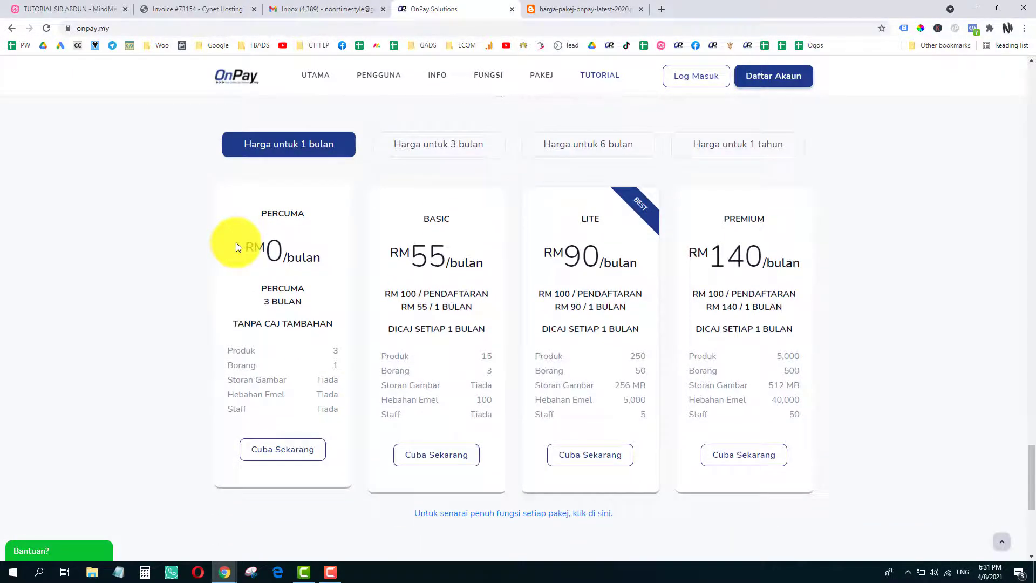
{"action": "scroll", "coordinate": [356, 267], "scroll_direction": "up", "scroll_amount": 10}
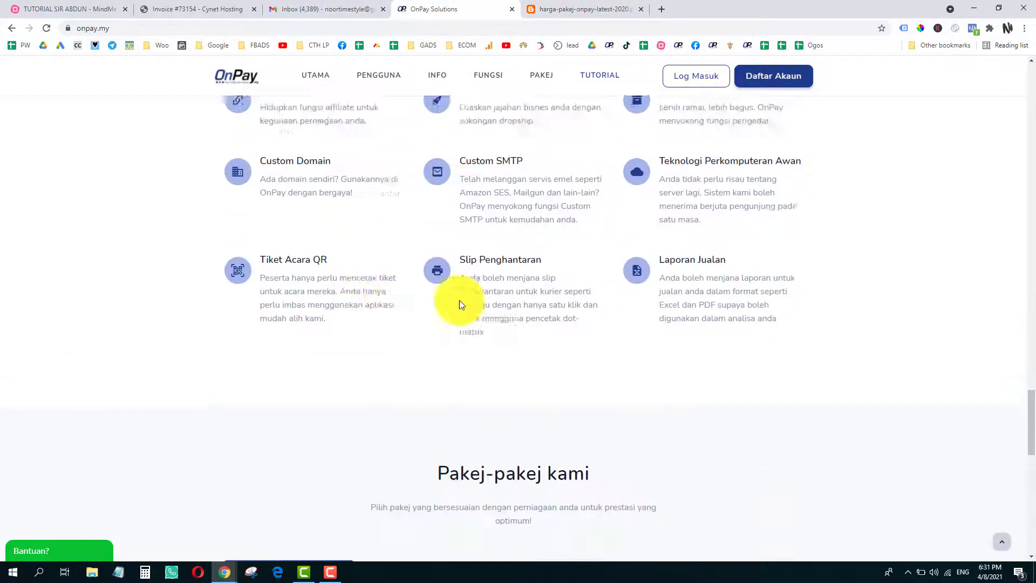
{"action": "left_click", "coordinate": [1031, 430]}
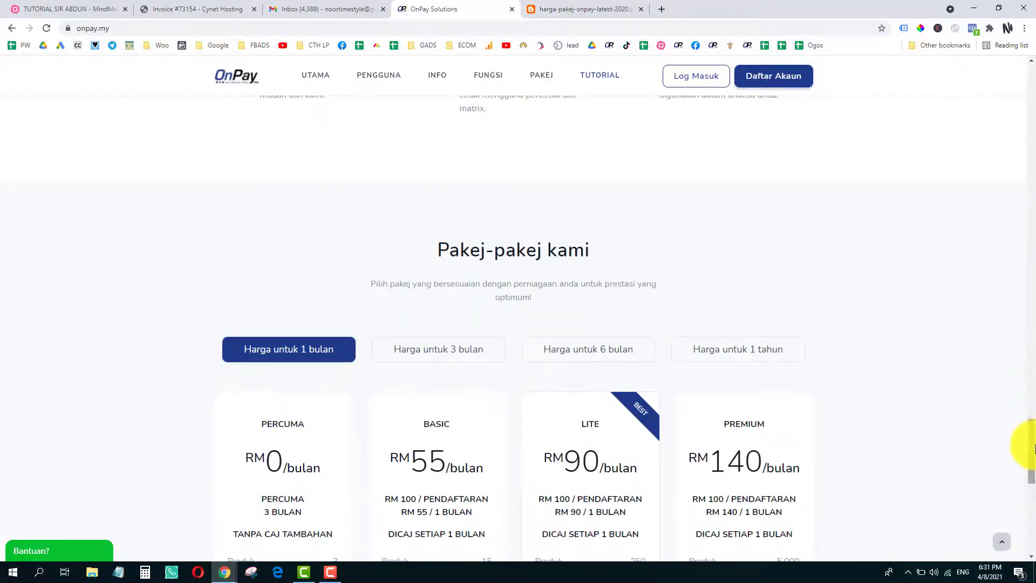
{"action": "left_click_drag", "start_coordinate": [1032, 446], "coordinate": [1032, 77]}
{"action": "scroll", "coordinate": [974, 93], "scroll_direction": "up", "scroll_amount": 1}
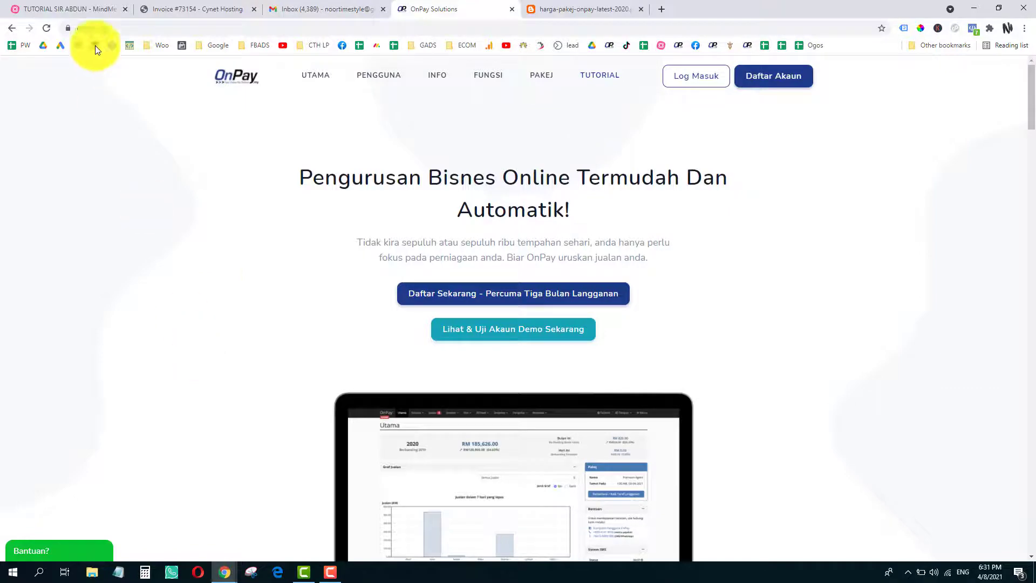
- Glance at the mind map, return to onpay.my, then open the harga-pakej-onpay-latest-2020 image
{"action": "left_click", "coordinate": [83, 6]}
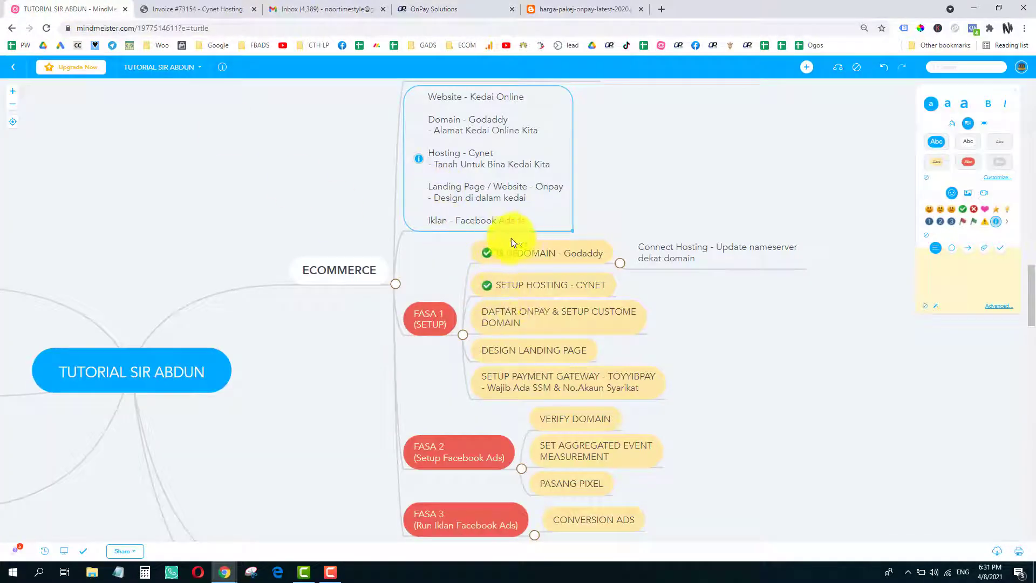
{"action": "left_click", "coordinate": [430, 8]}
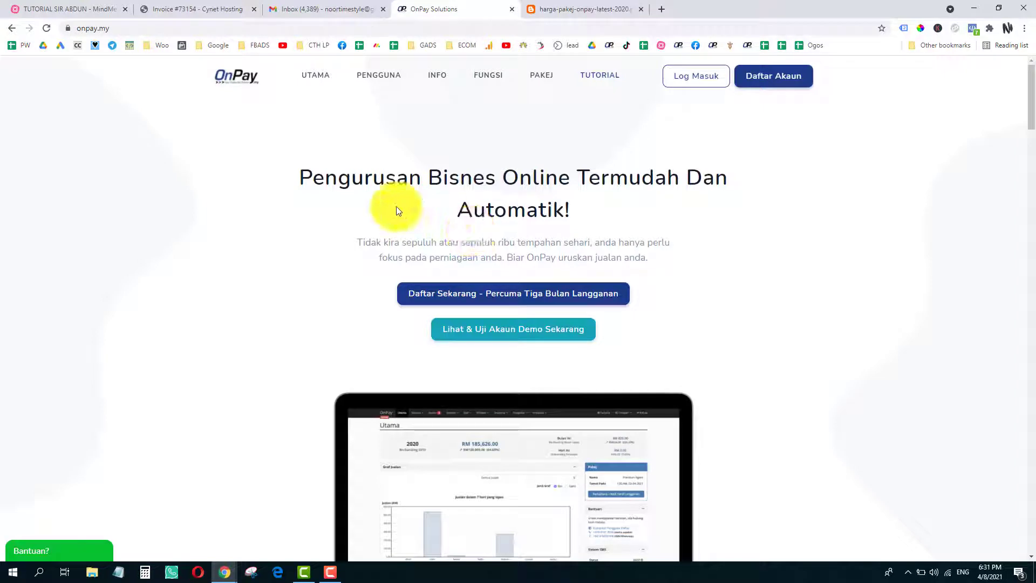
{"action": "left_click", "coordinate": [78, 28]}
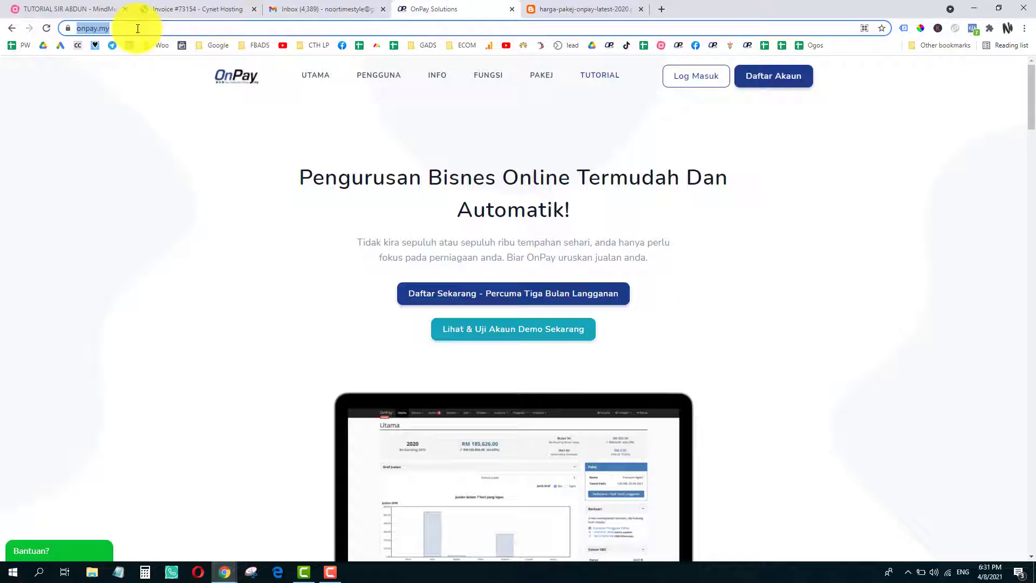
{"action": "left_click", "coordinate": [137, 28]}
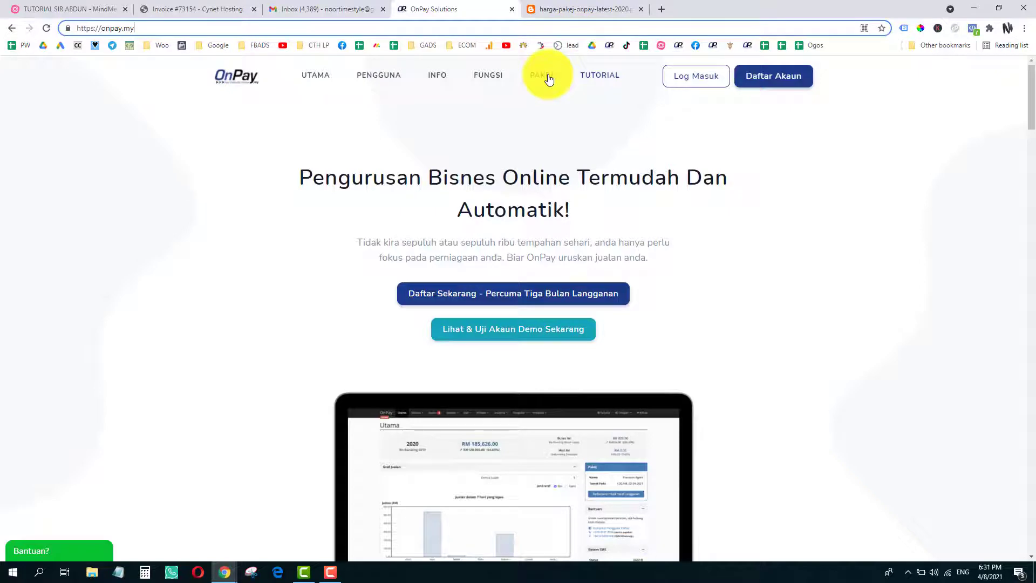
{"action": "left_click", "coordinate": [562, 11]}
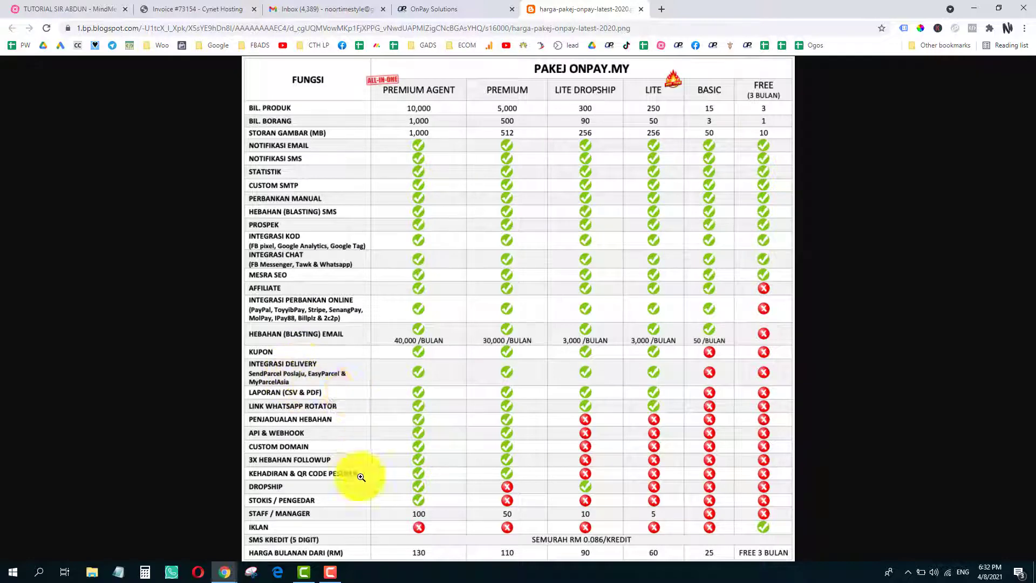
- Zoom into the package comparison image to check the CUSTOM DOMAIN row, then return to the mind map
{"action": "left_click", "coordinate": [255, 434]}
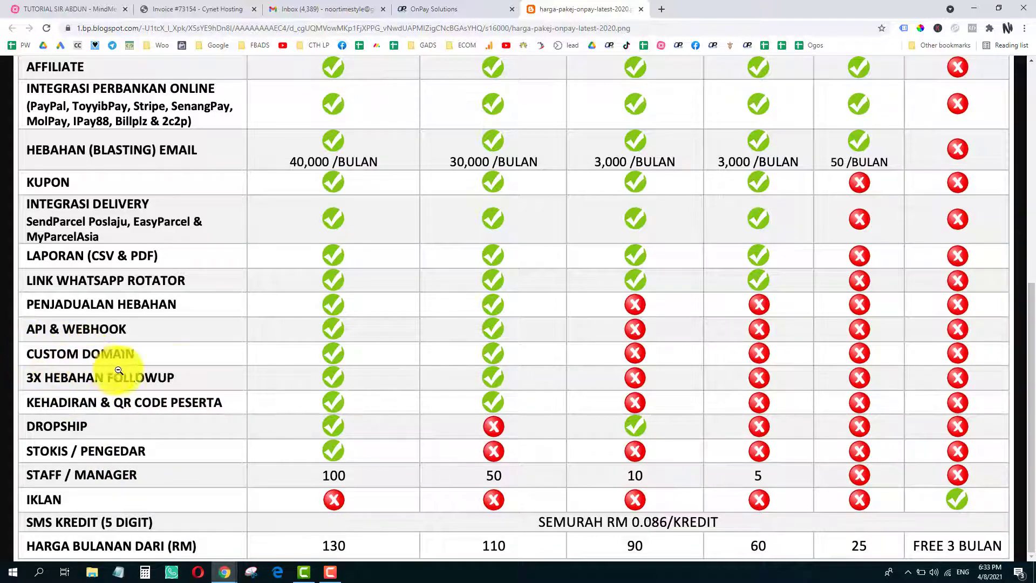
{"action": "scroll", "coordinate": [497, 345], "scroll_direction": "up", "scroll_amount": 7}
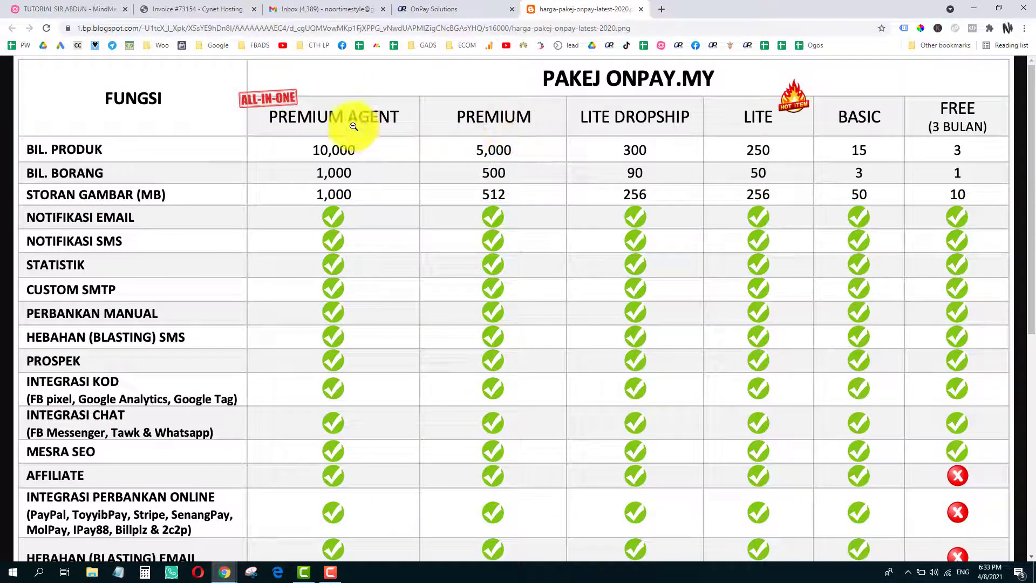
{"action": "scroll", "coordinate": [348, 127], "scroll_direction": "down", "scroll_amount": 7}
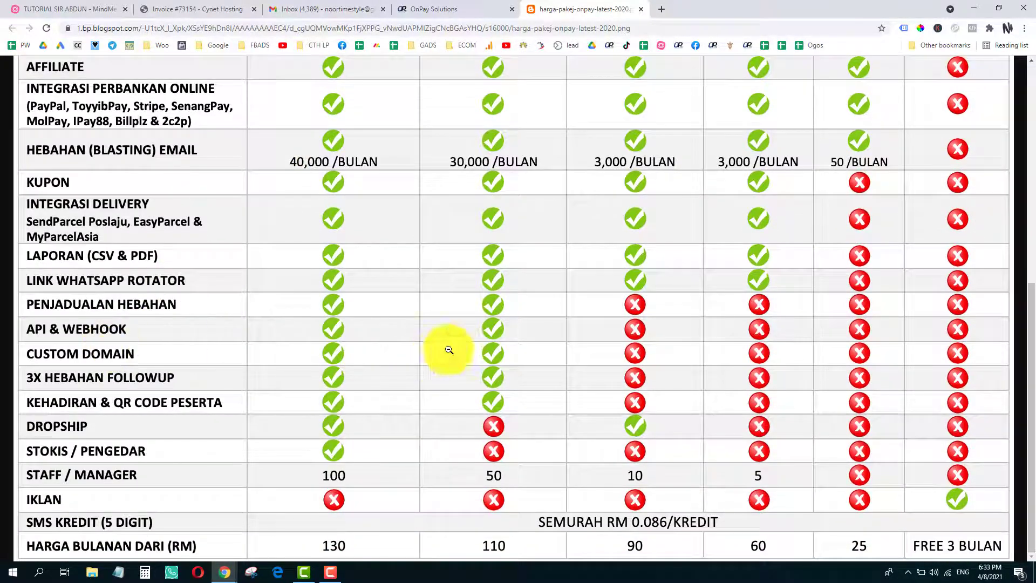
{"action": "left_click", "coordinate": [487, 349]}
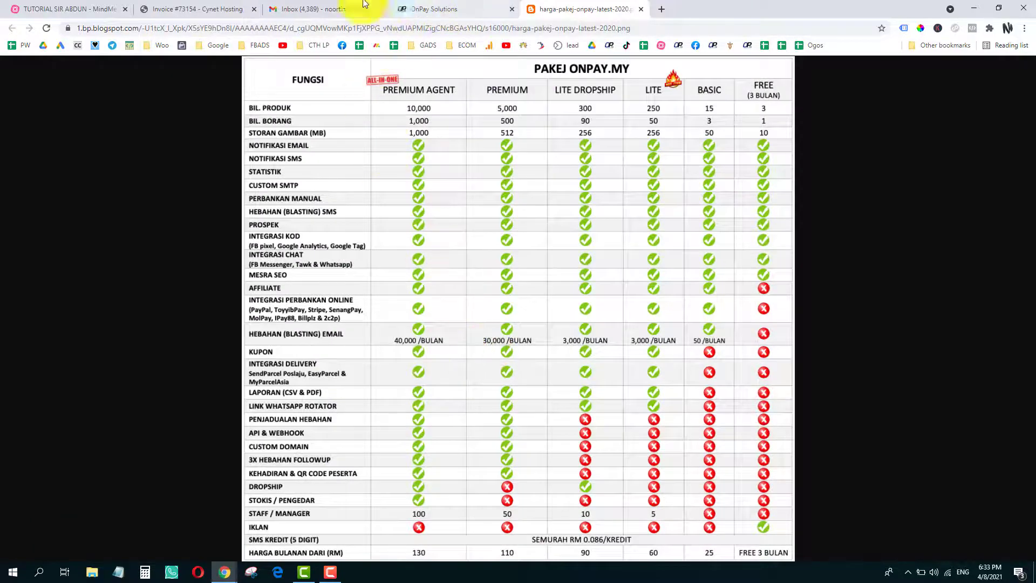
{"action": "left_click", "coordinate": [68, 8]}
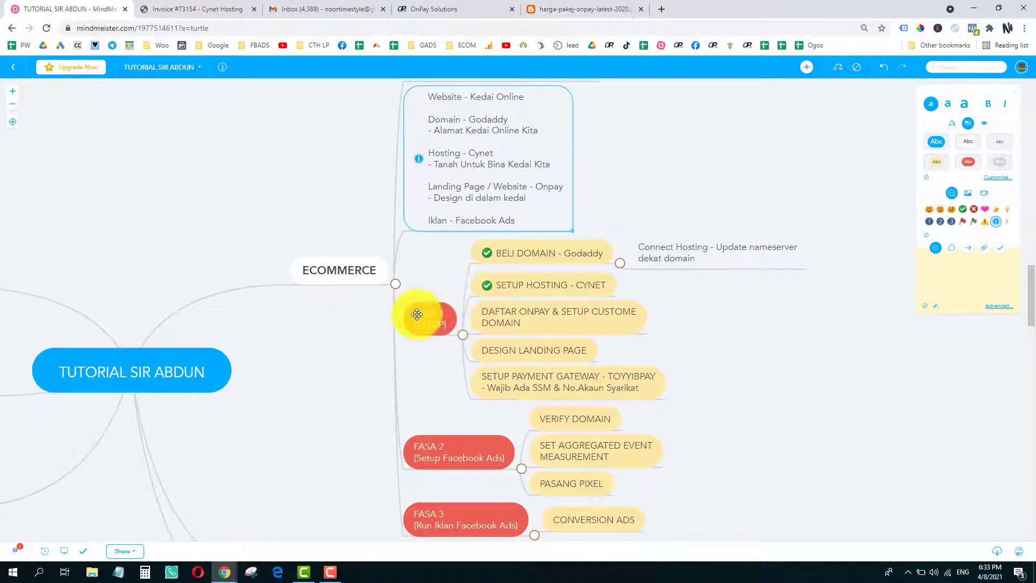
- Add a 'Custom Domain' topic under DAFTAR ONPAY & SETUP CUSTOME DOMAIN with jomcoating.onpay.my on line two
{"action": "left_click", "coordinate": [565, 327]}
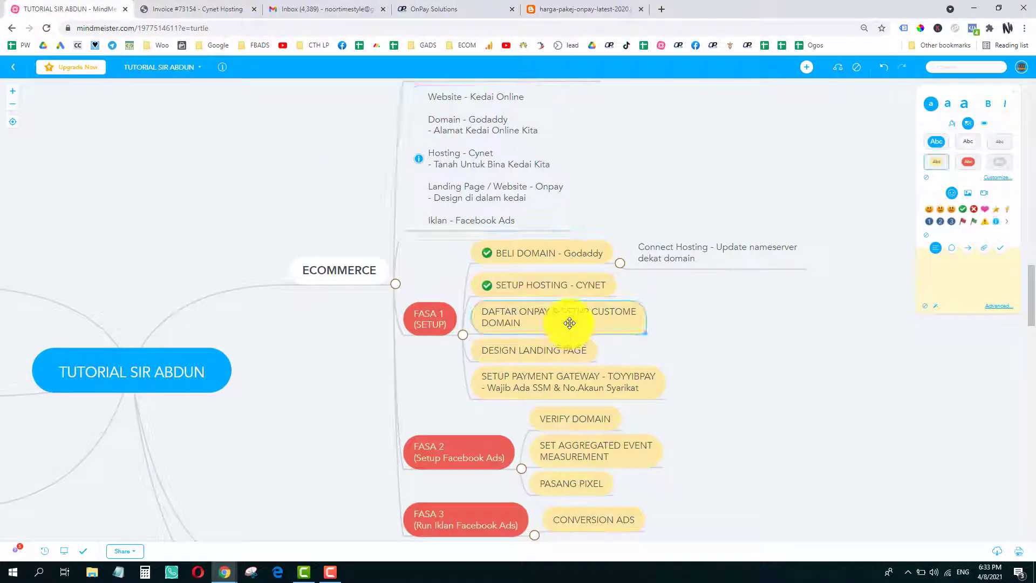
{"action": "left_click", "coordinate": [806, 67]}
{"action": "type", "text": "Cust"}
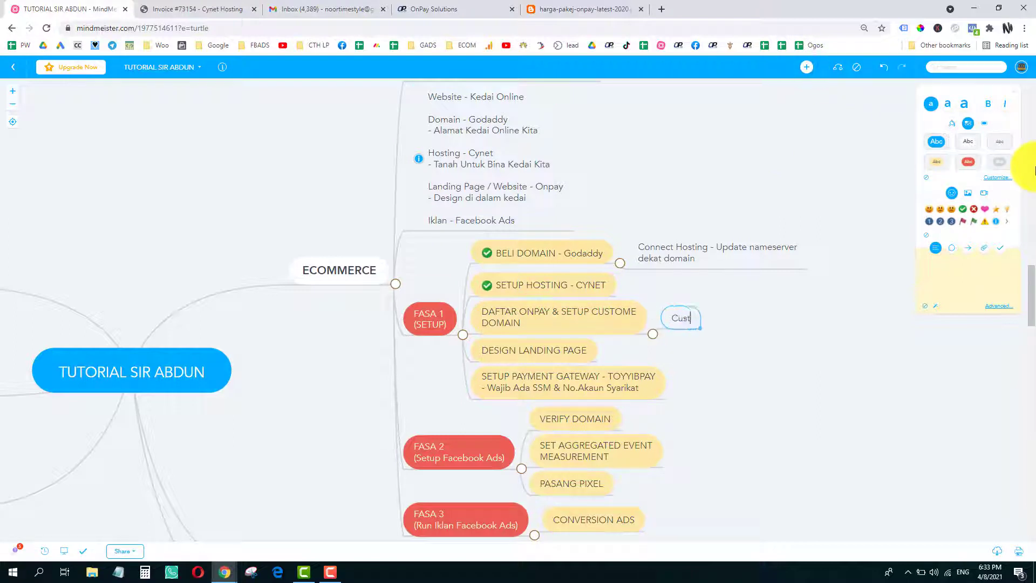
{"action": "type", "text": "om Domain"}
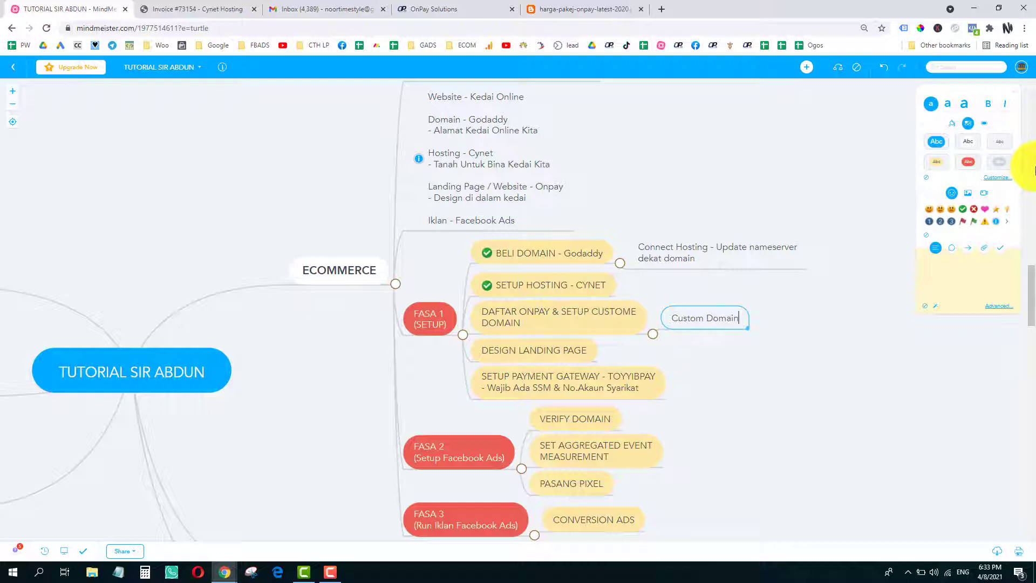
{"action": "key", "text": "shift+Return"}
{"action": "key", "text": "shift+Return"}
{"action": "key", "text": "shift+Return"}
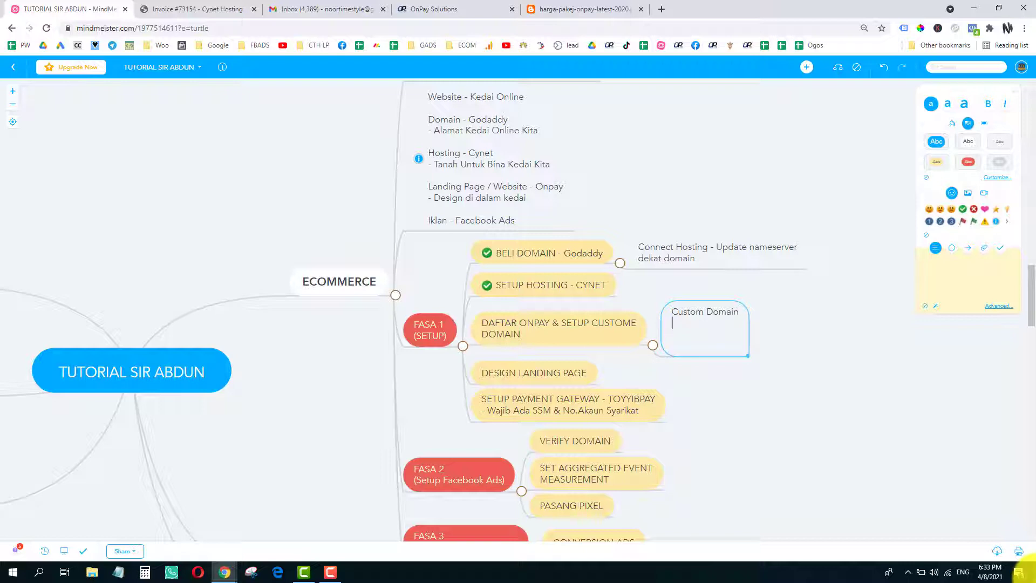
{"action": "type", "text": "jomcoating.onpay.my"}
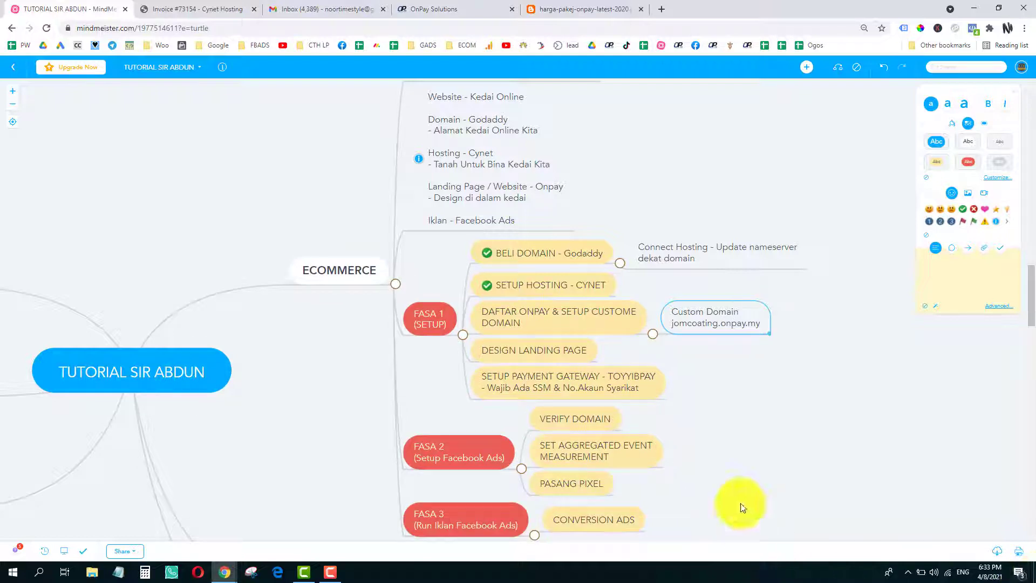
{"action": "double_click", "coordinate": [720, 324]}
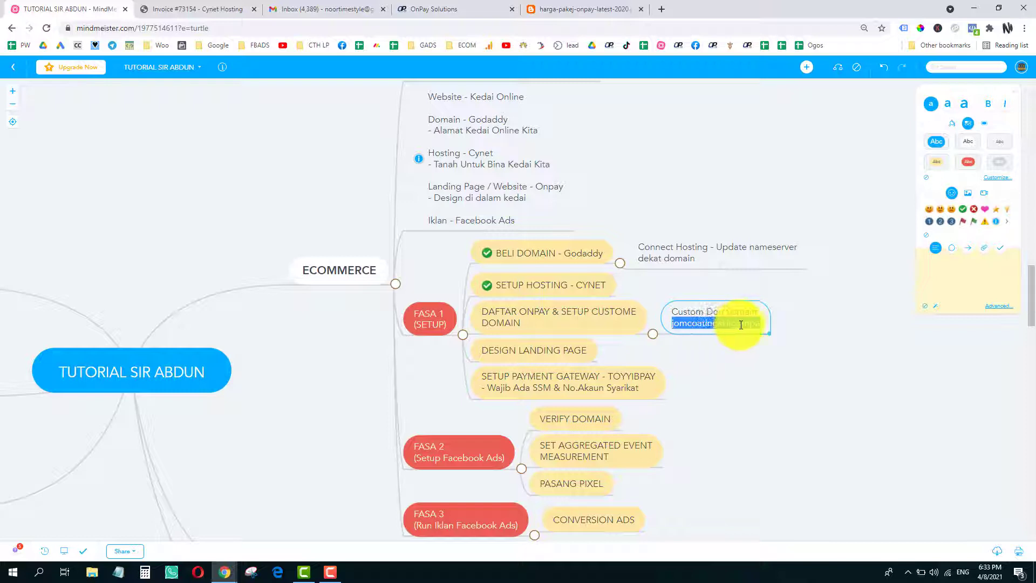
{"action": "left_click", "coordinate": [757, 322]}
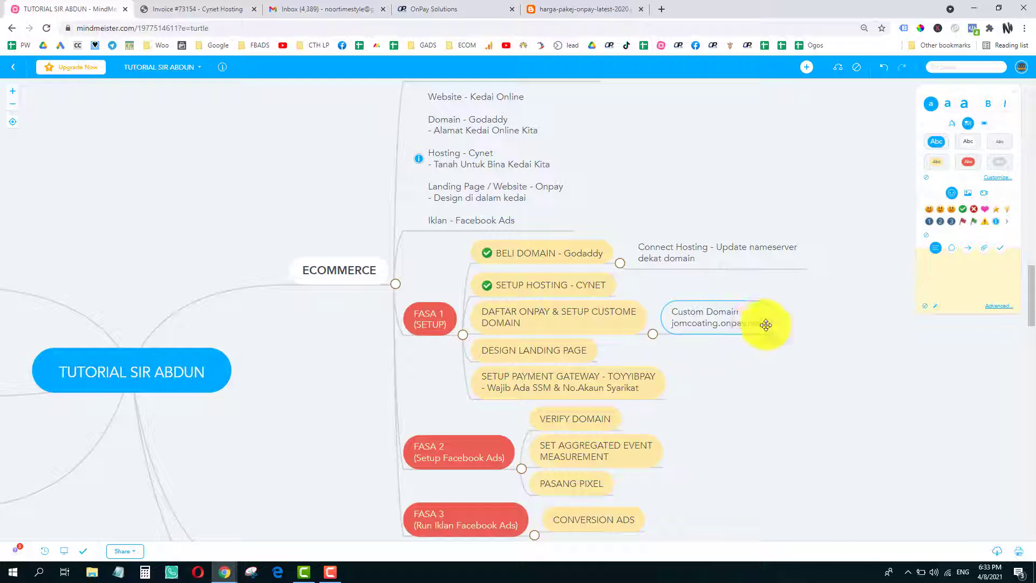
{"action": "key", "text": "shift+Return"}
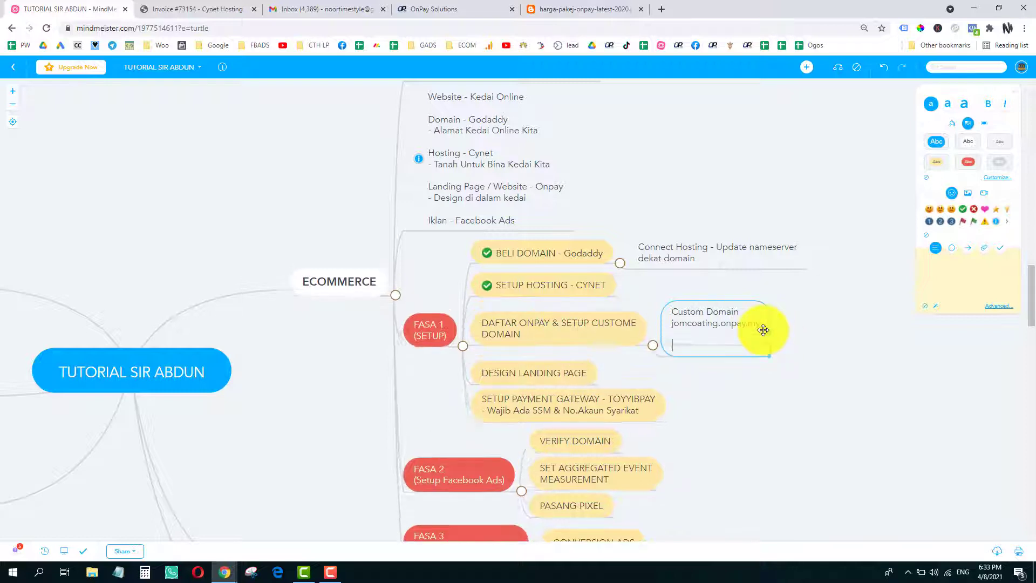
- Add the line 'Facebook Ads perlu domain verification' to the Custom Domain note, fixing the typo
{"action": "type", "text": "Faxc"}
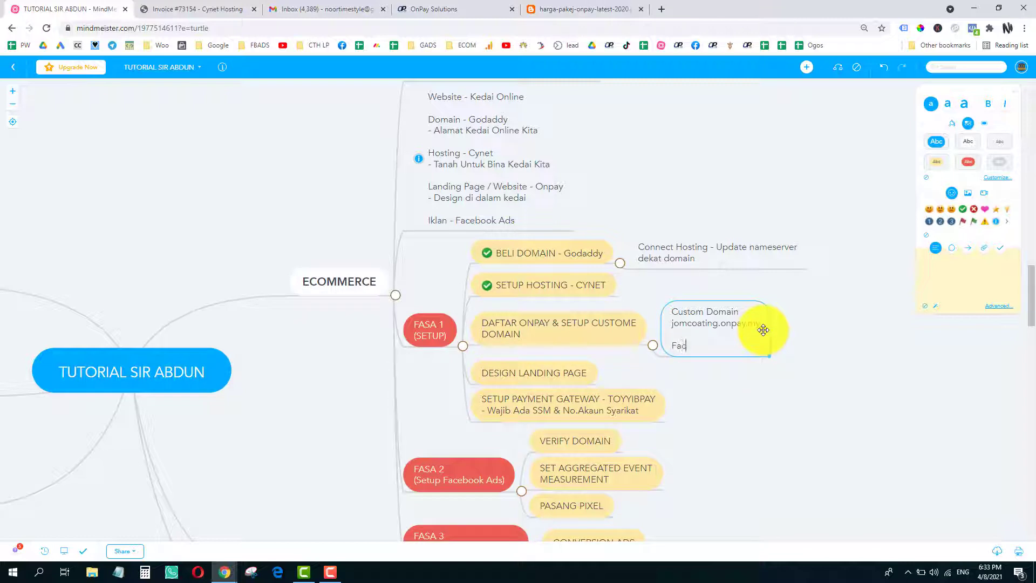
{"action": "key", "text": "BackSpace"}
{"action": "type", "text": "book Ads perlu domain ver"}
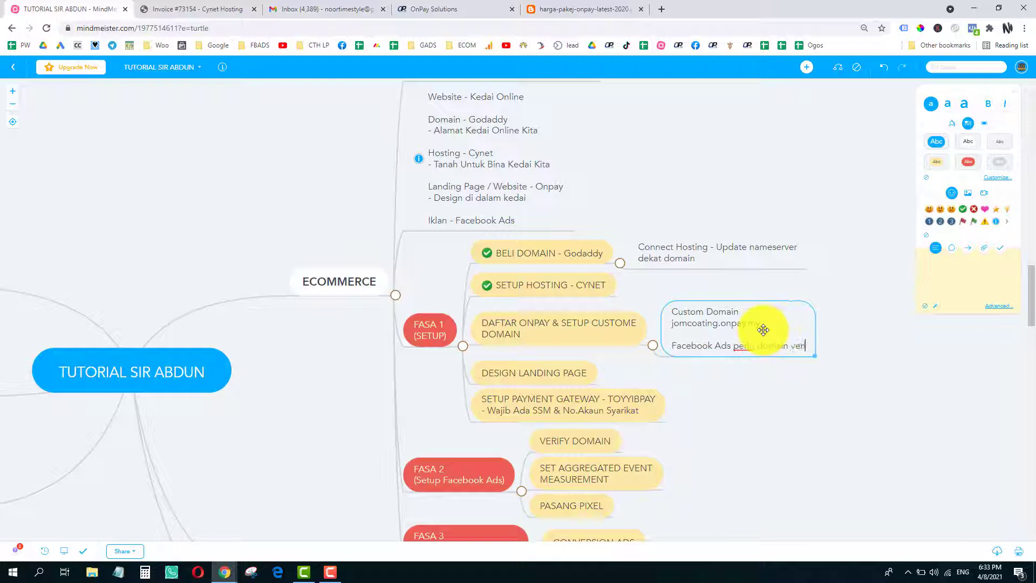
{"action": "type", "text": "ification"}
{"action": "left_click", "coordinate": [772, 377]}
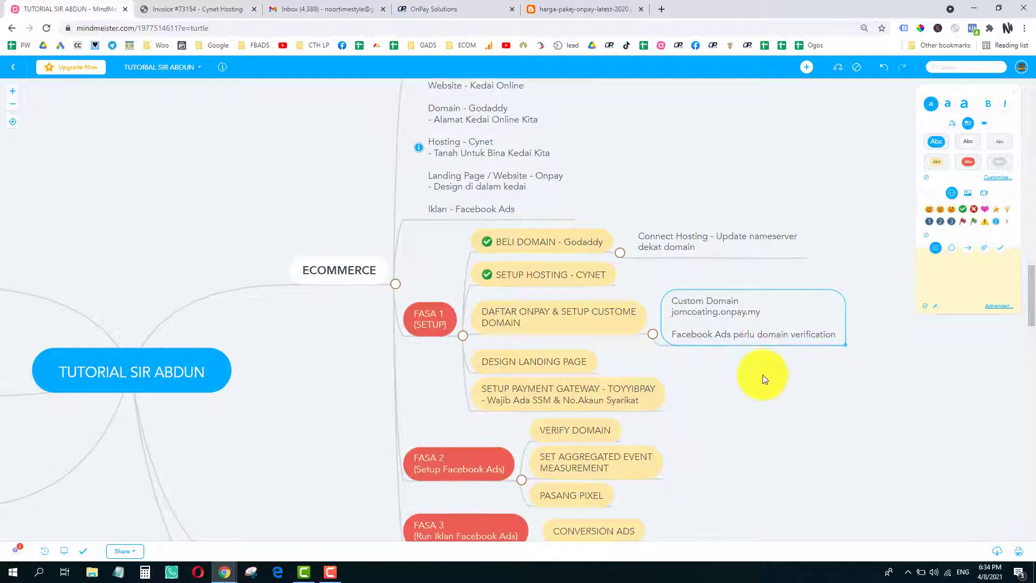
- Reopen the note, review its lines, and add an empty line below the verification line
{"action": "double_click", "coordinate": [713, 314]}
{"action": "left_click", "coordinate": [703, 303]}
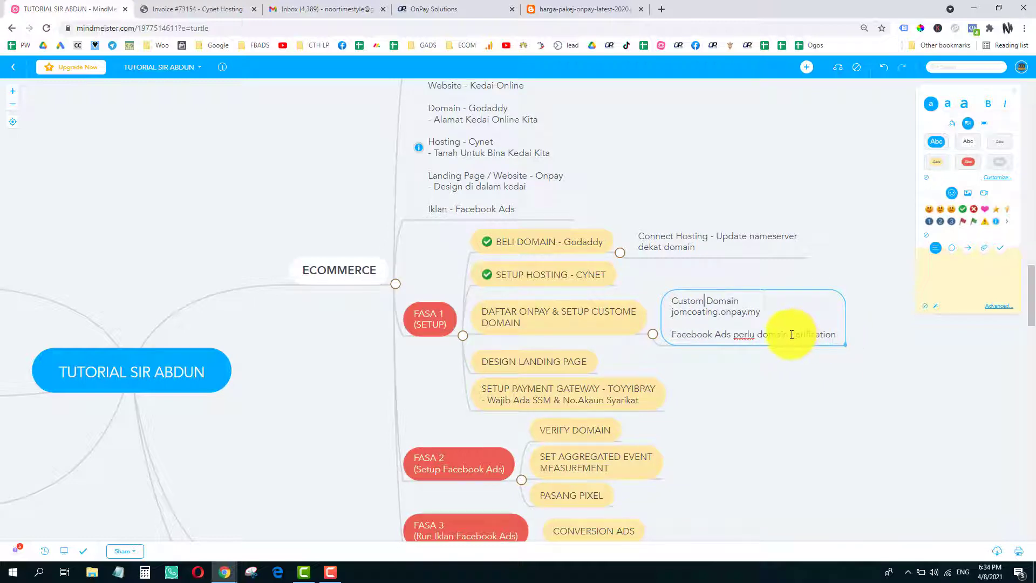
{"action": "left_click_drag", "start_coordinate": [792, 334], "coordinate": [836, 335]}
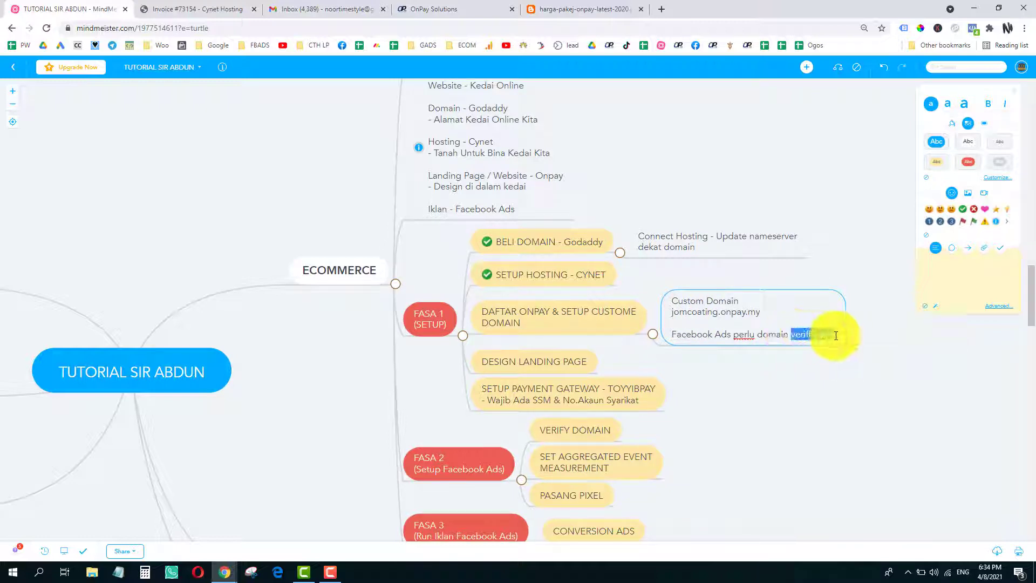
{"action": "left_click", "coordinate": [836, 336]}
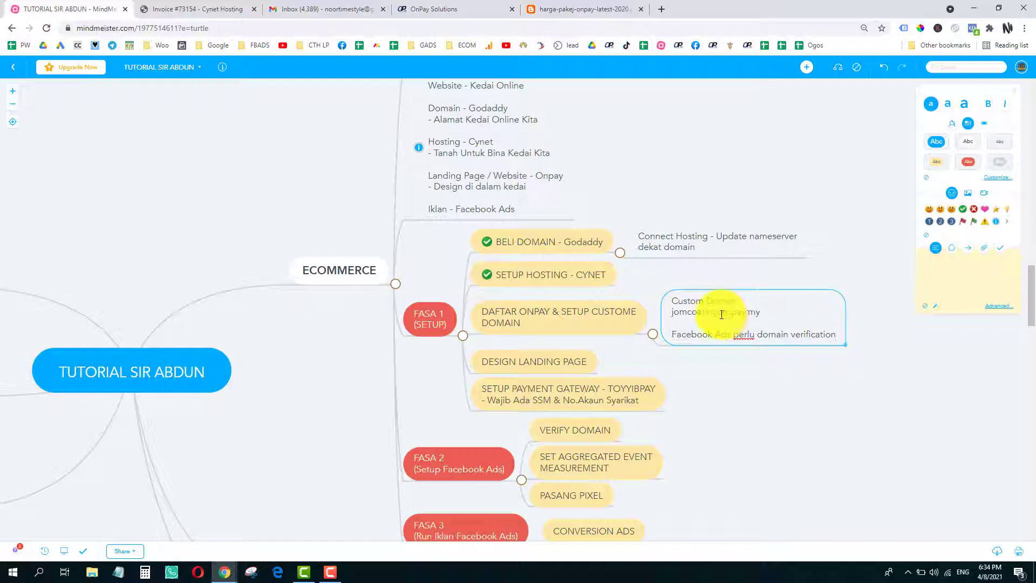
{"action": "left_click_drag", "start_coordinate": [722, 315], "coordinate": [761, 313]}
{"action": "left_click", "coordinate": [757, 313]}
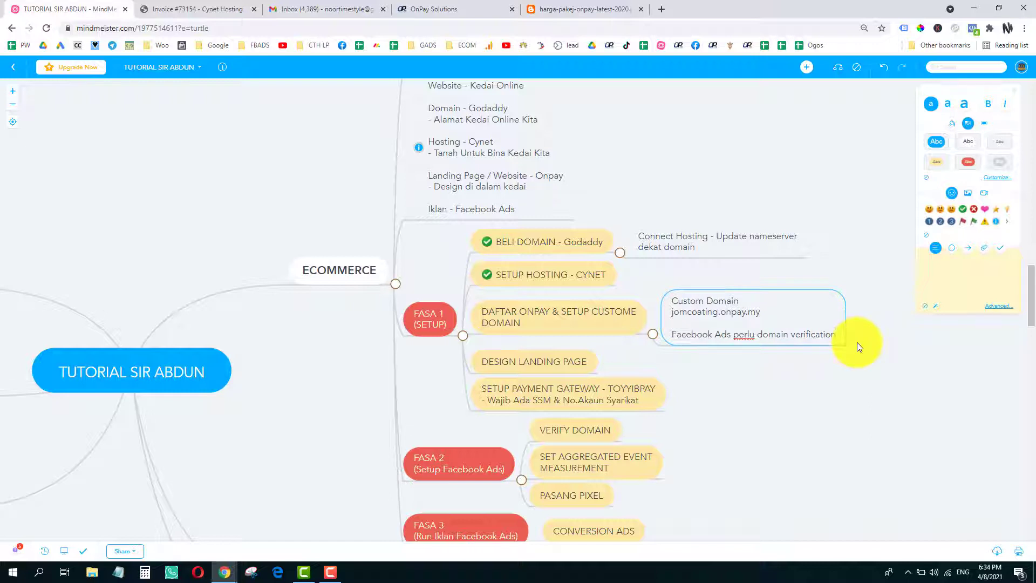
{"action": "key", "text": "shift+Return"}
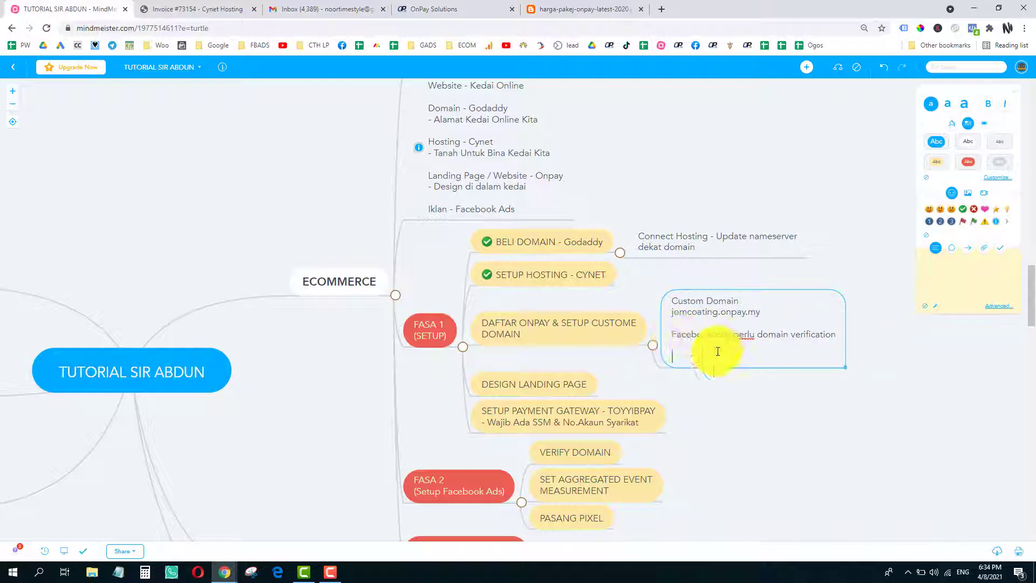
{"action": "left_click", "coordinate": [698, 354]}
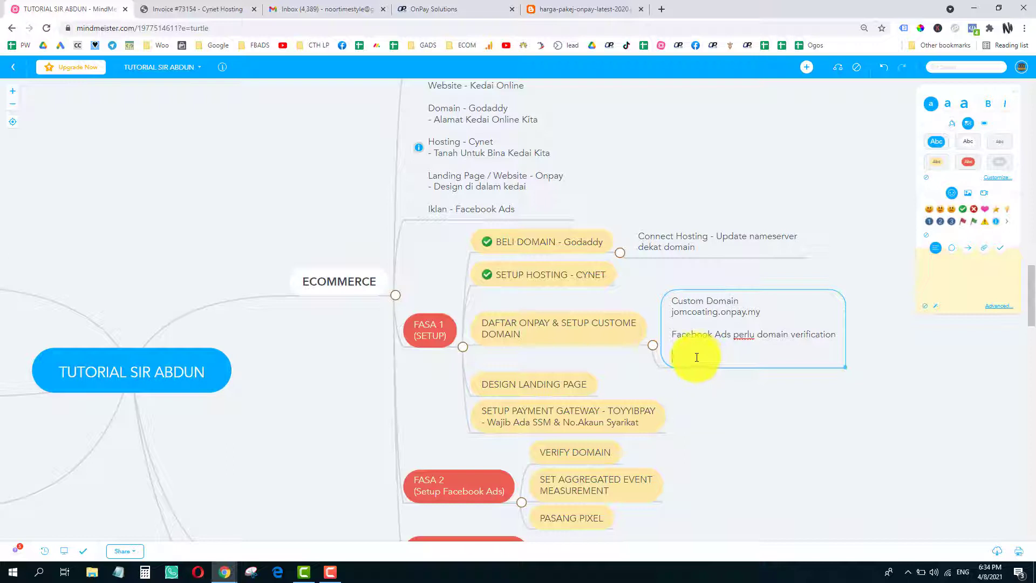
{"action": "left_click_drag", "start_coordinate": [673, 339], "coordinate": [789, 346]}
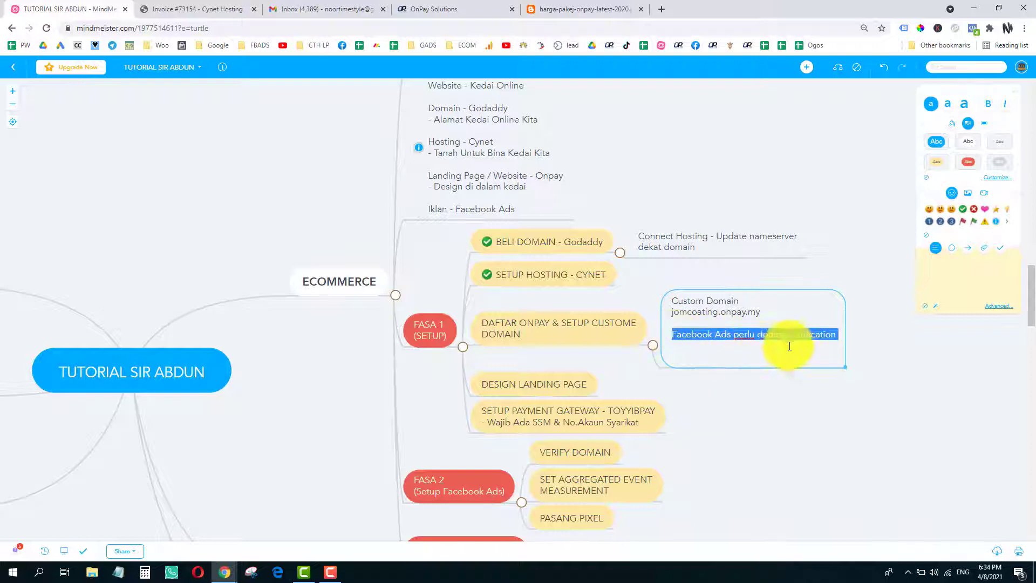
{"action": "left_click", "coordinate": [758, 361]}
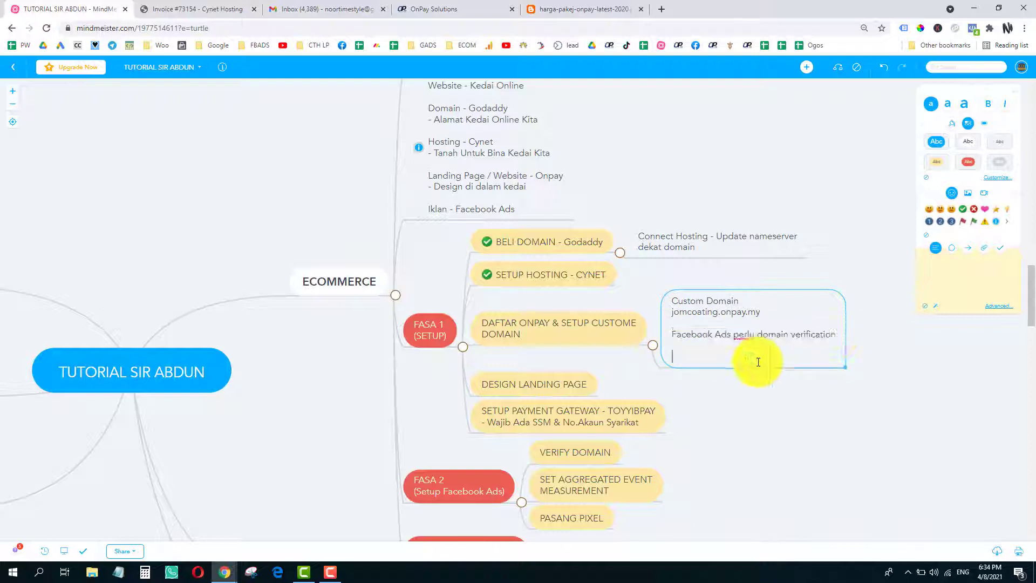
- Append 'hanya domain milik kita .com atau .com.my boleh VERIFY' as the note's last line and finish editing
{"action": "type", "text": "hanya domain milik kita .com atau"}
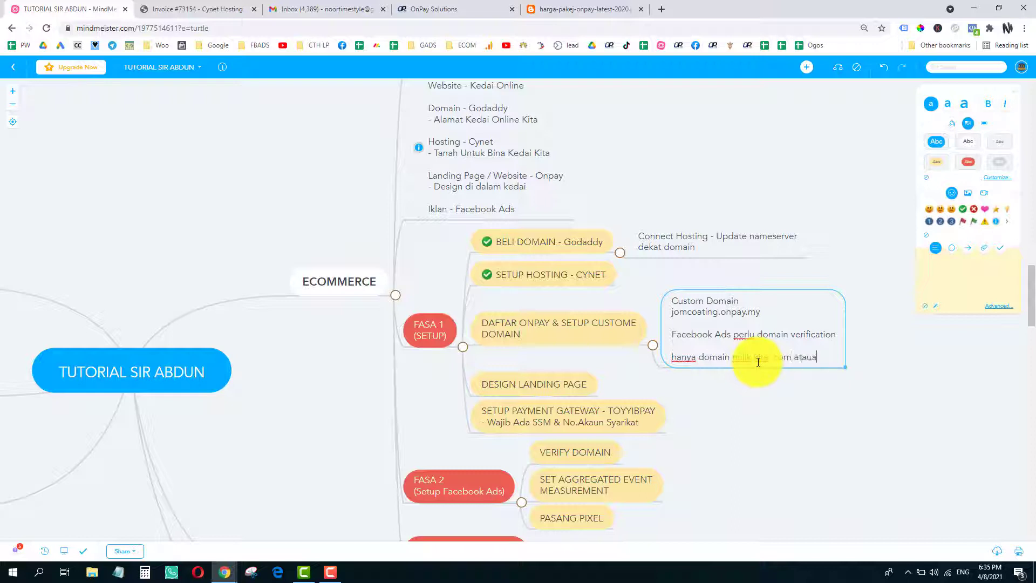
{"action": "type", "text": " .com.my"}
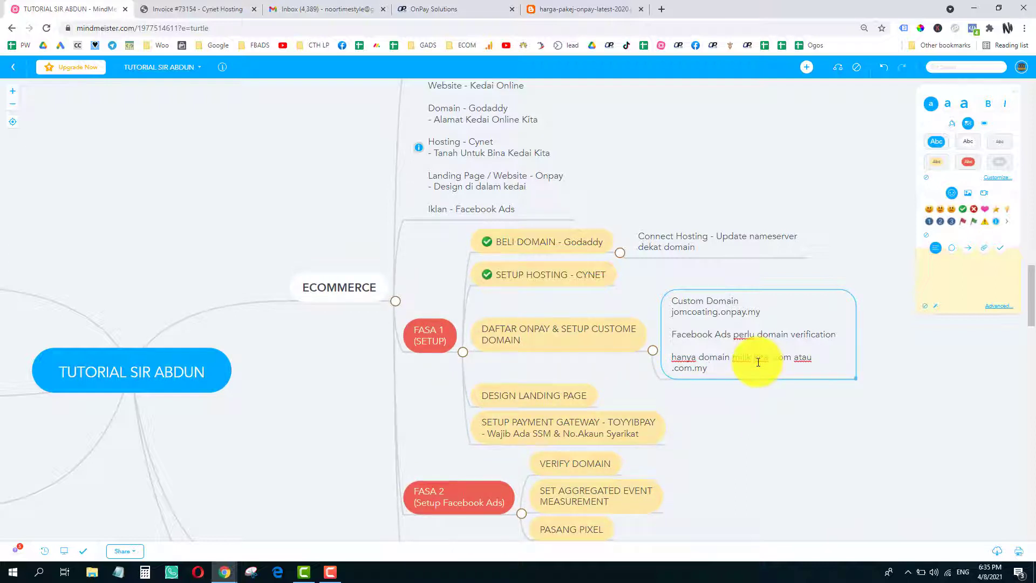
{"action": "type", "text": " boleh VERIFY"}
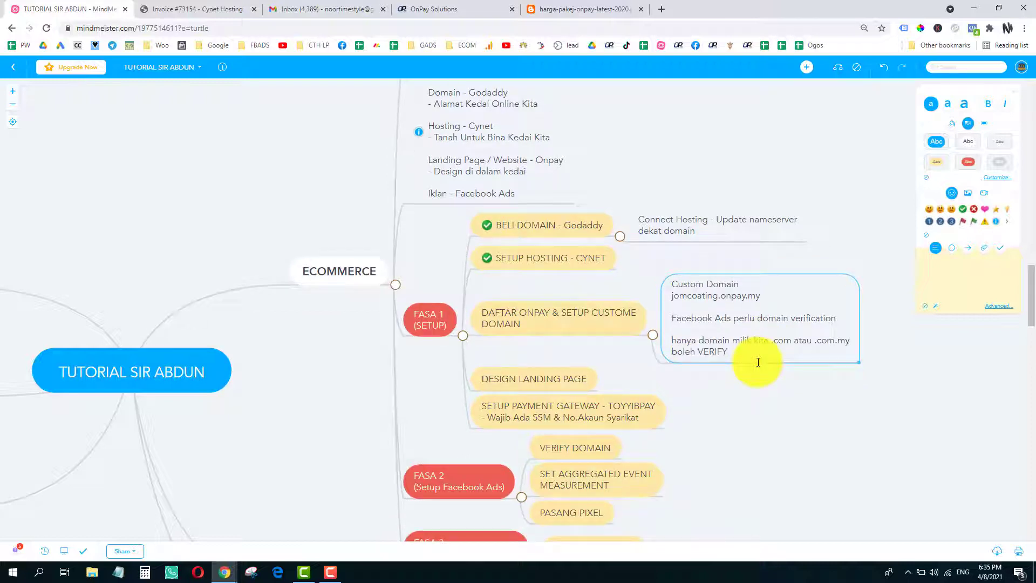
{"action": "key", "text": "ctrl+a"}
{"action": "key", "text": "Escape"}
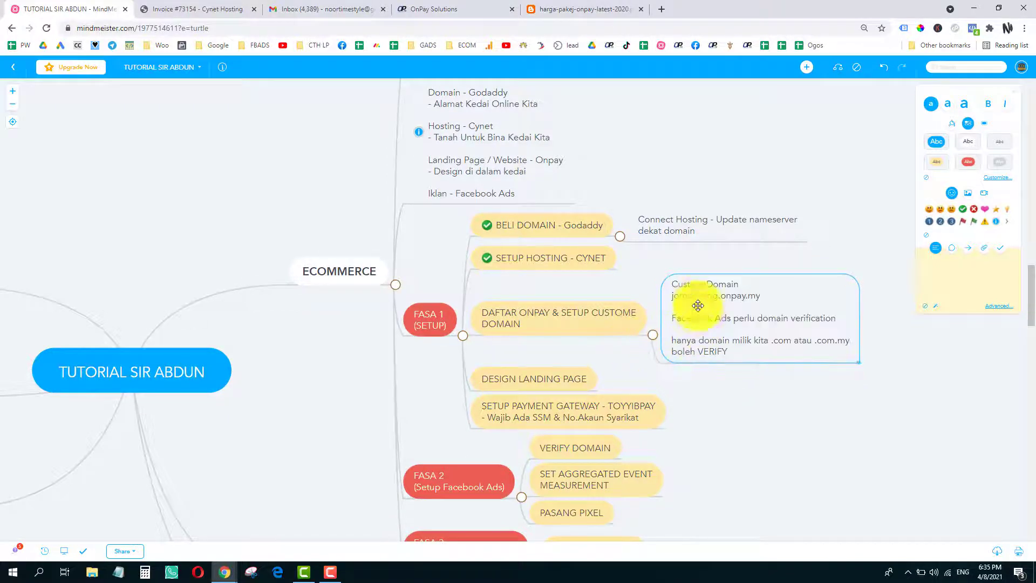
{"action": "left_click", "coordinate": [548, 8]}
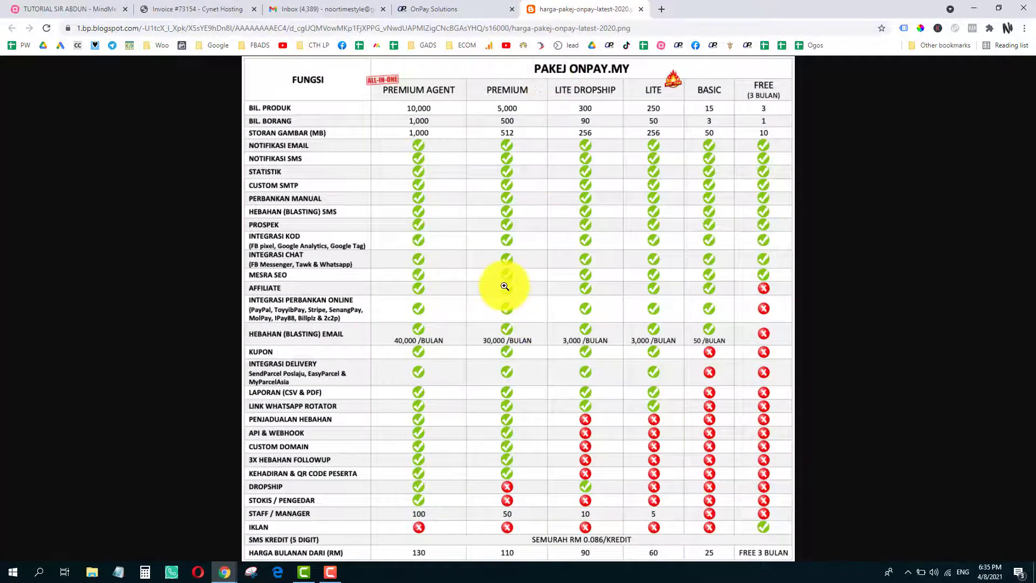
- Zoom into the OnPay price table, scroll through its rows, fit it back, and return to MindMeister
{"action": "left_click", "coordinate": [504, 285]}
{"action": "scroll", "coordinate": [540, 199], "scroll_direction": "up", "scroll_amount": 3}
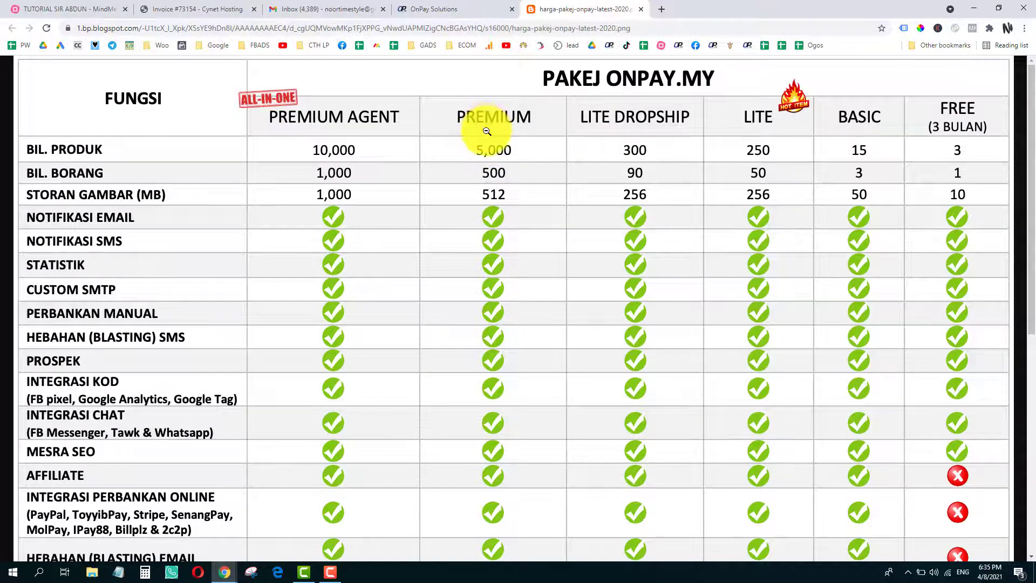
{"action": "scroll", "coordinate": [486, 135], "scroll_direction": "down", "scroll_amount": 8}
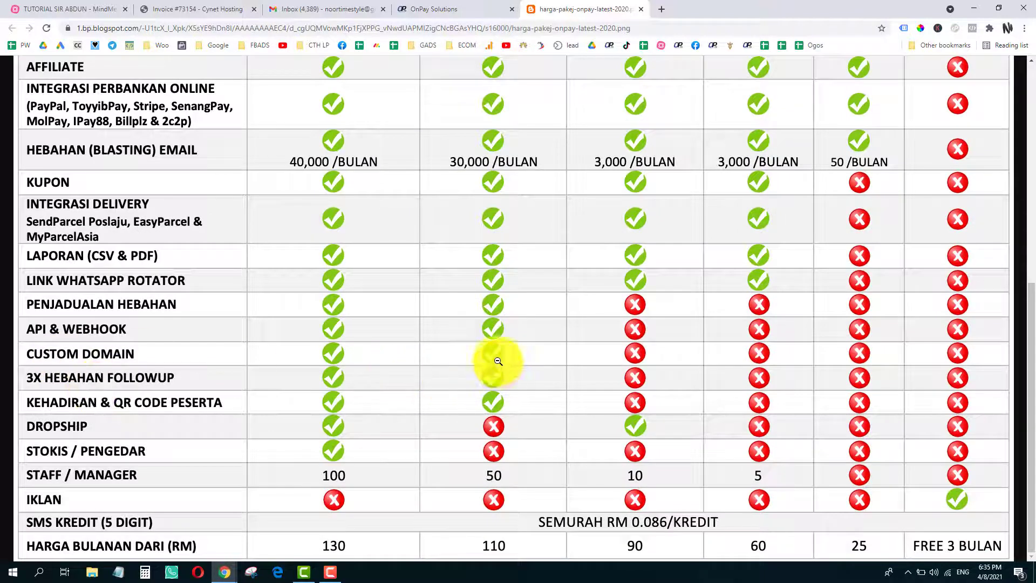
{"action": "left_click", "coordinate": [449, 353]}
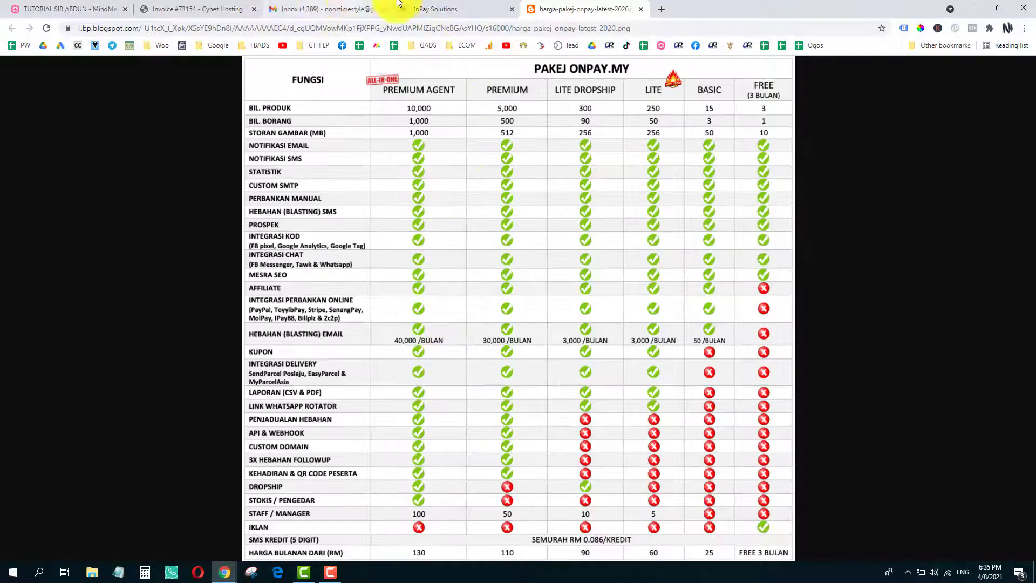
{"action": "left_click", "coordinate": [90, 5]}
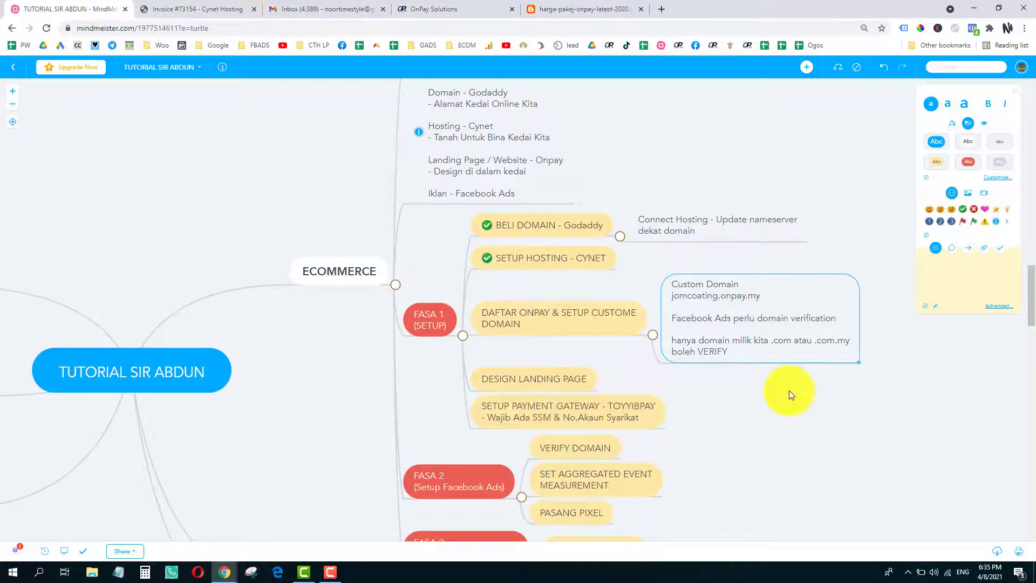
- Pan the map to the FASA branches and select the DAFTAR ONPAY & SETUP CUSTOME DOMAIN node
{"action": "left_click_drag", "start_coordinate": [790, 390], "coordinate": [766, 313]}
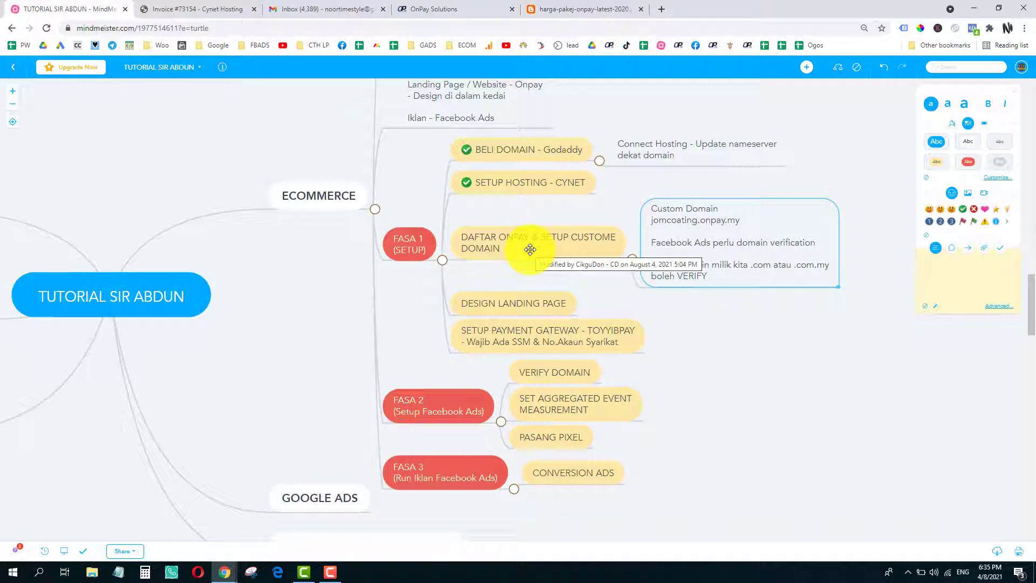
{"action": "left_click", "coordinate": [593, 250]}
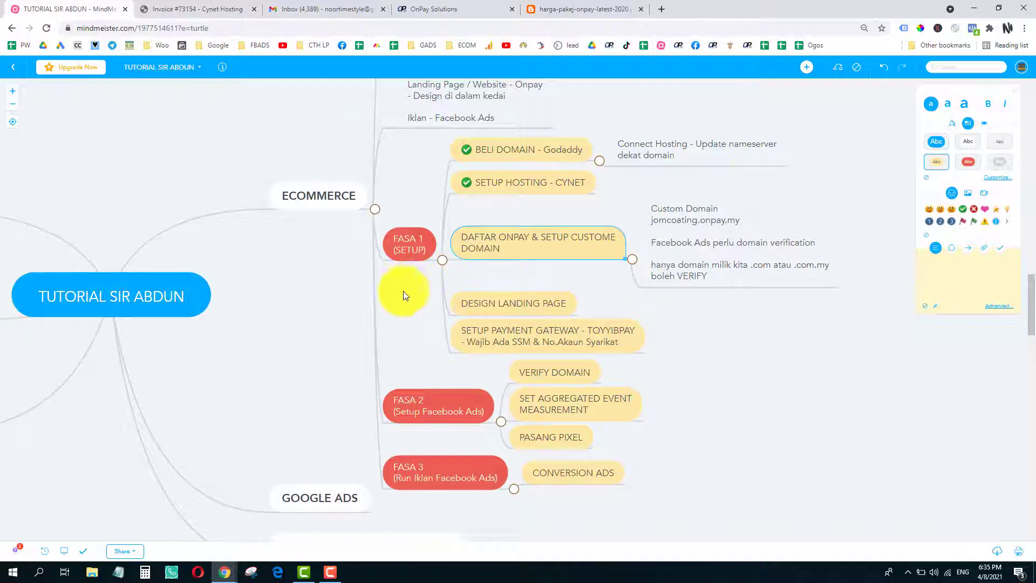
{"action": "left_click", "coordinate": [331, 571]}
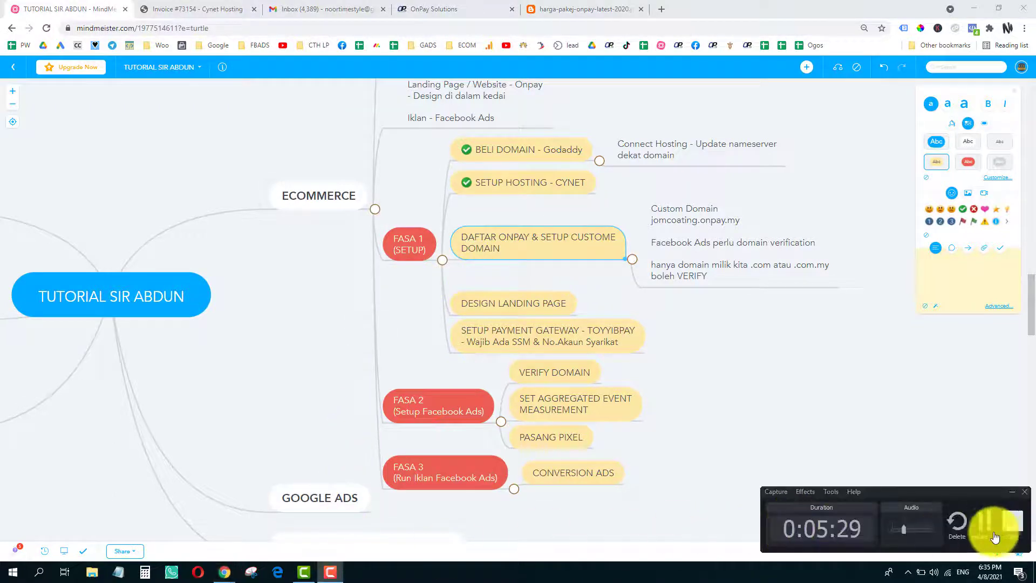
{"action": "left_click", "coordinate": [994, 528]}
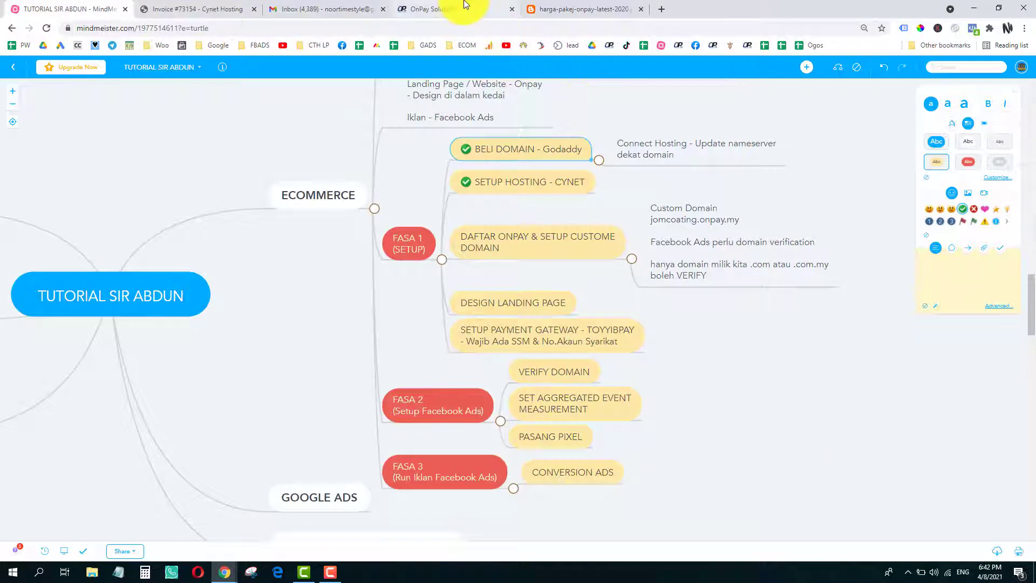
- Open the OnPay registration form and enter jomcoating as the shop subdomain
{"action": "left_click", "coordinate": [465, 6]}
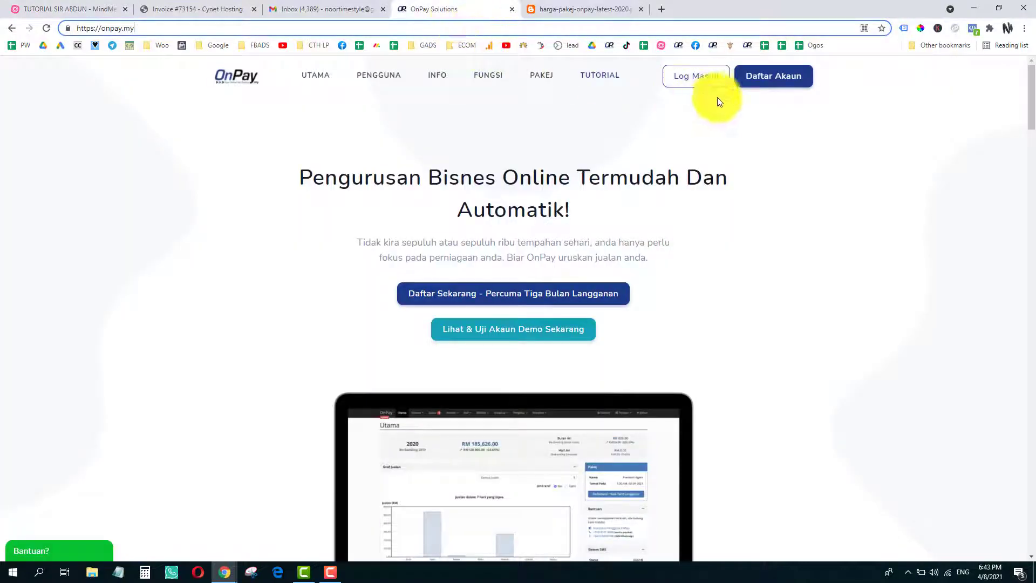
{"action": "left_click", "coordinate": [774, 79]}
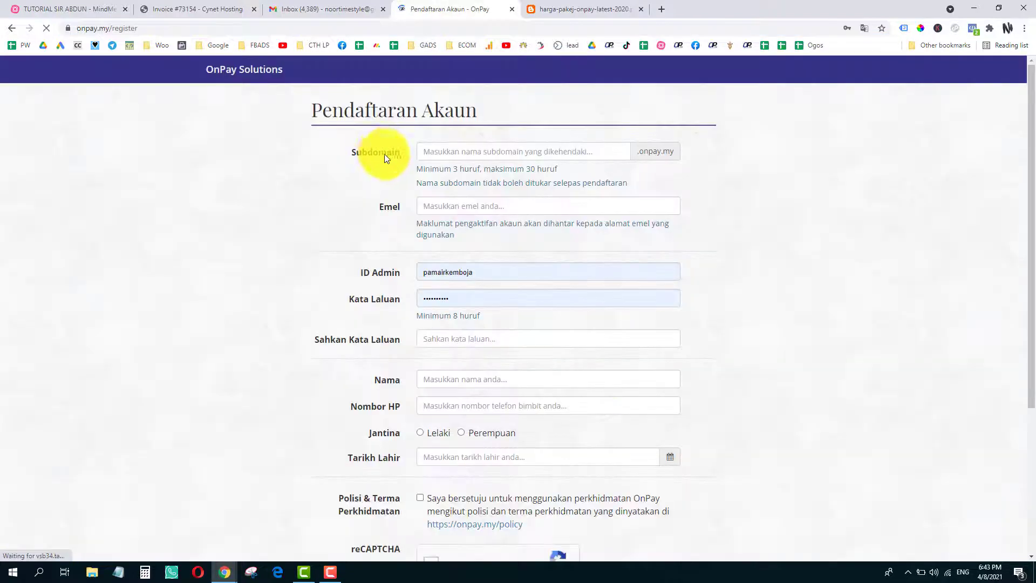
{"action": "left_click", "coordinate": [450, 156]}
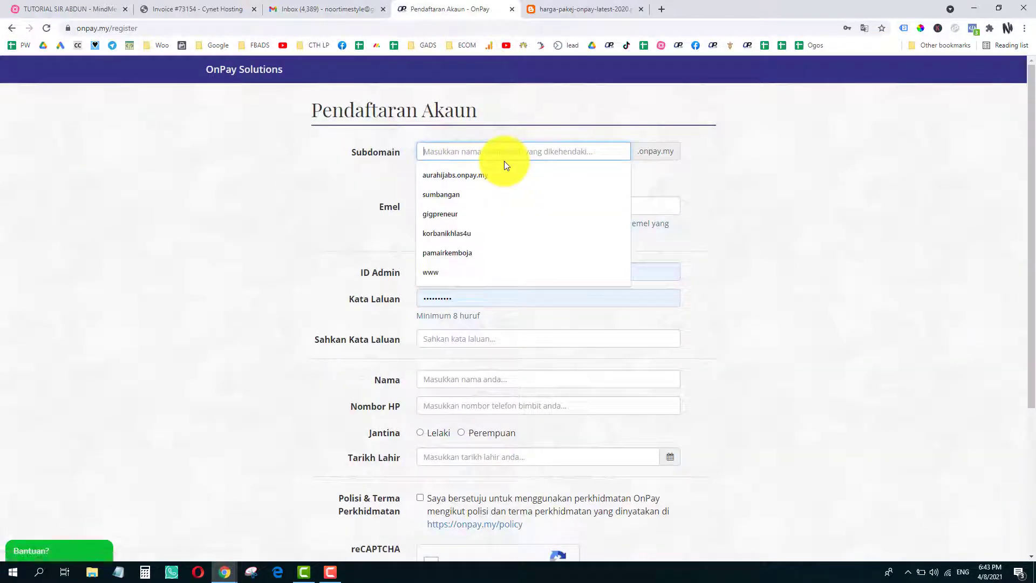
{"action": "type", "text": "jom"}
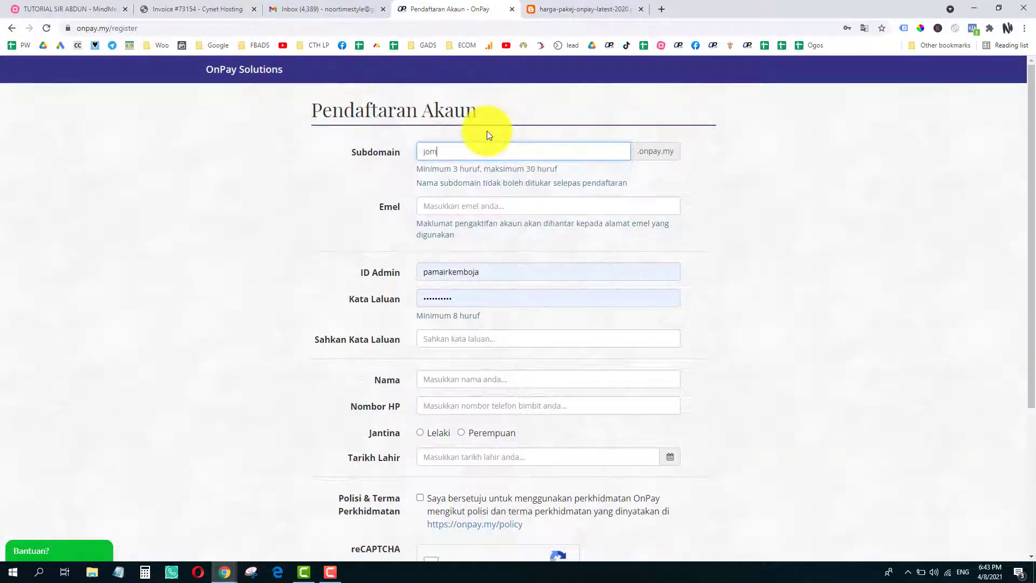
{"action": "type", "text": "coating"}
{"action": "left_click", "coordinate": [328, 576]}
{"action": "left_click", "coordinate": [328, 577]}
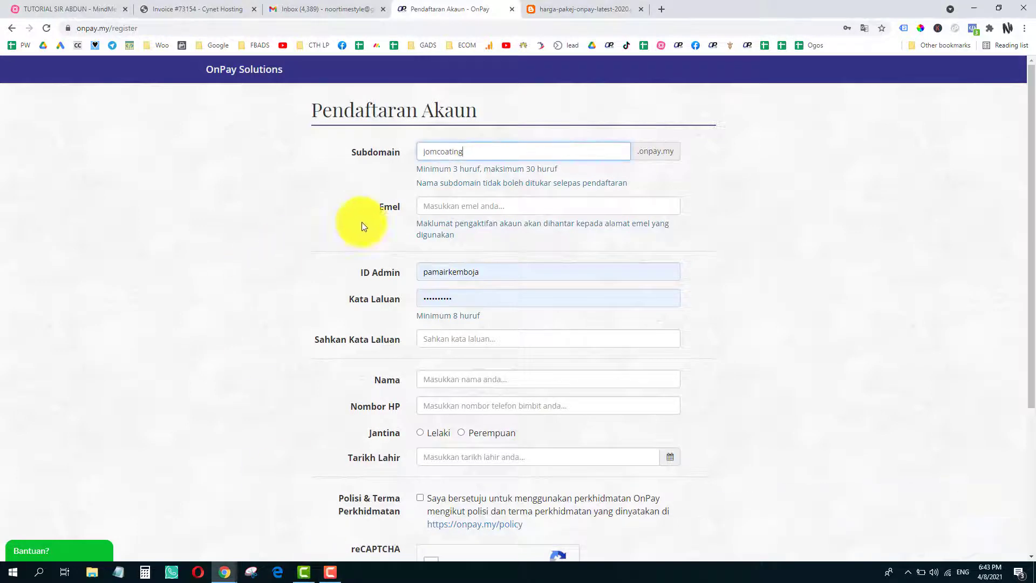
- Autofill the saved contact details, then replace the e-mail field with the account's Gmail address
{"action": "left_click", "coordinate": [459, 205]}
{"action": "left_click", "coordinate": [459, 232]}
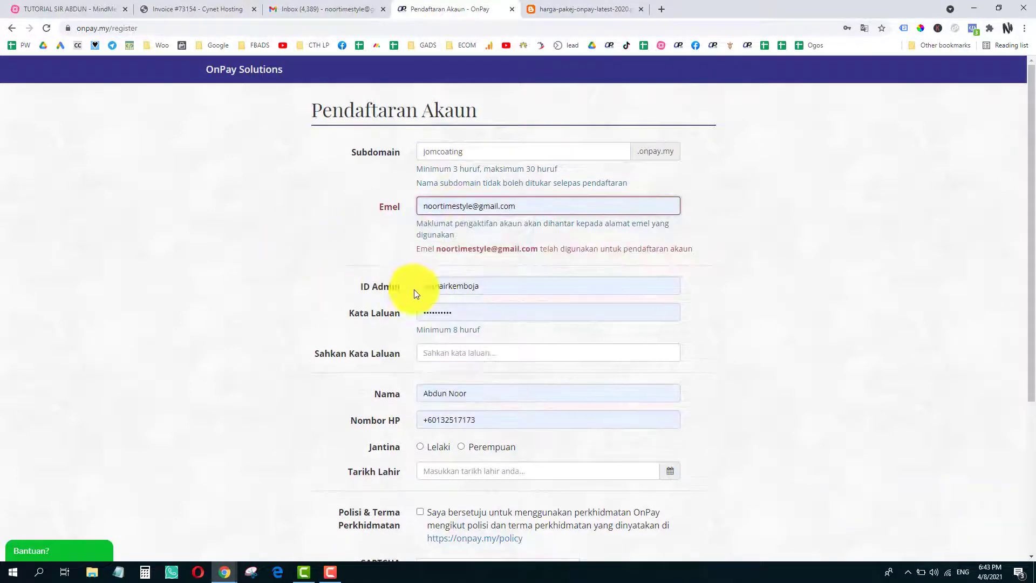
{"action": "double_click", "coordinate": [464, 207]}
{"action": "triple_click", "coordinate": [465, 208]}
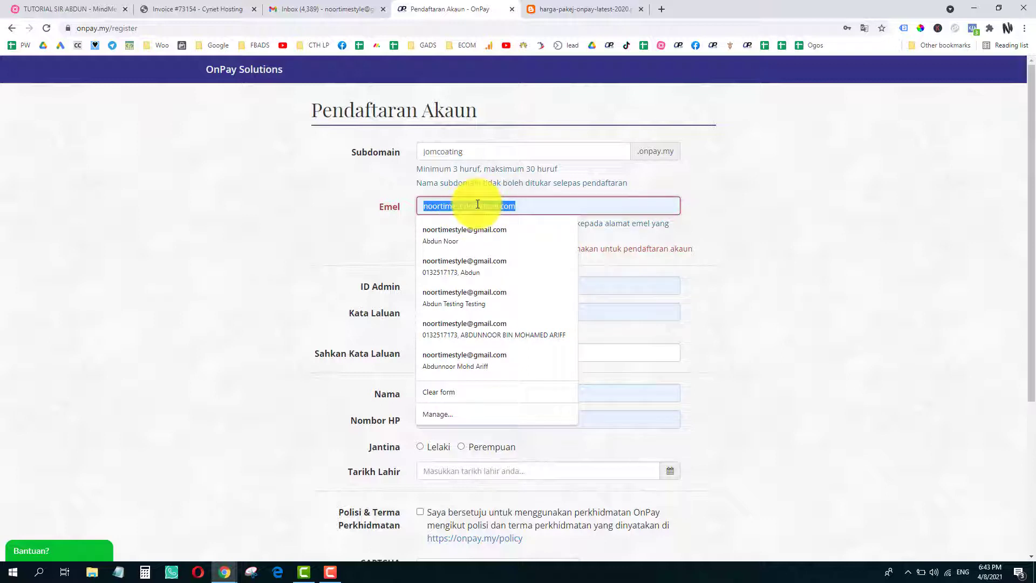
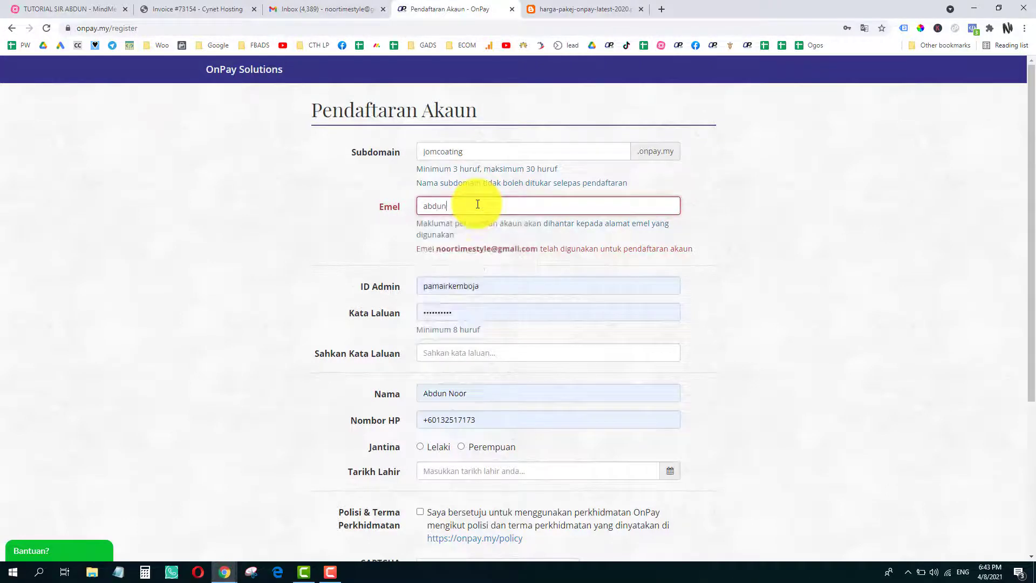
- Set the admin ID to jomcoating and enter the account password and its confirmation
{"action": "left_click", "coordinate": [467, 288]}
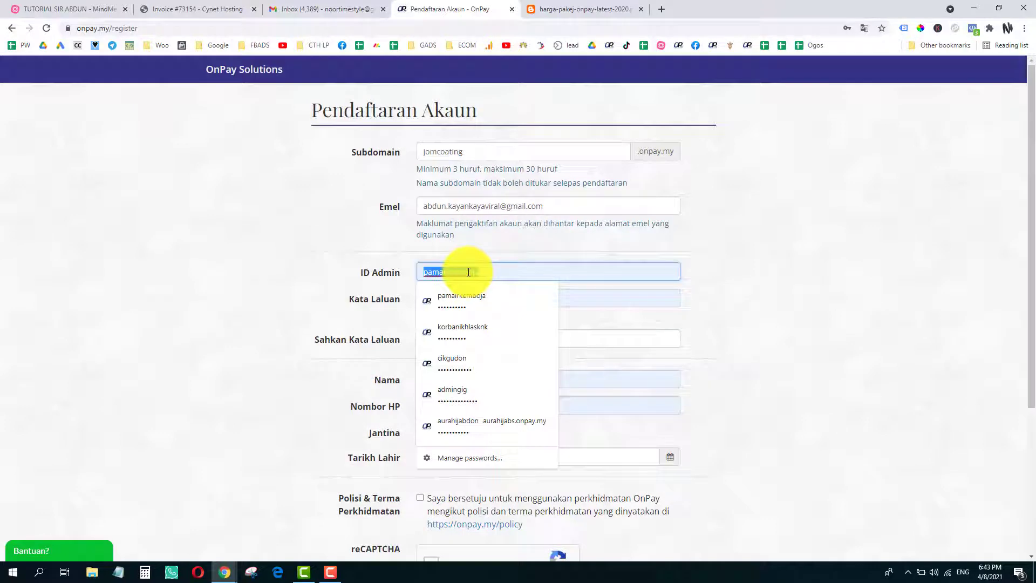
{"action": "type", "text": "jom"}
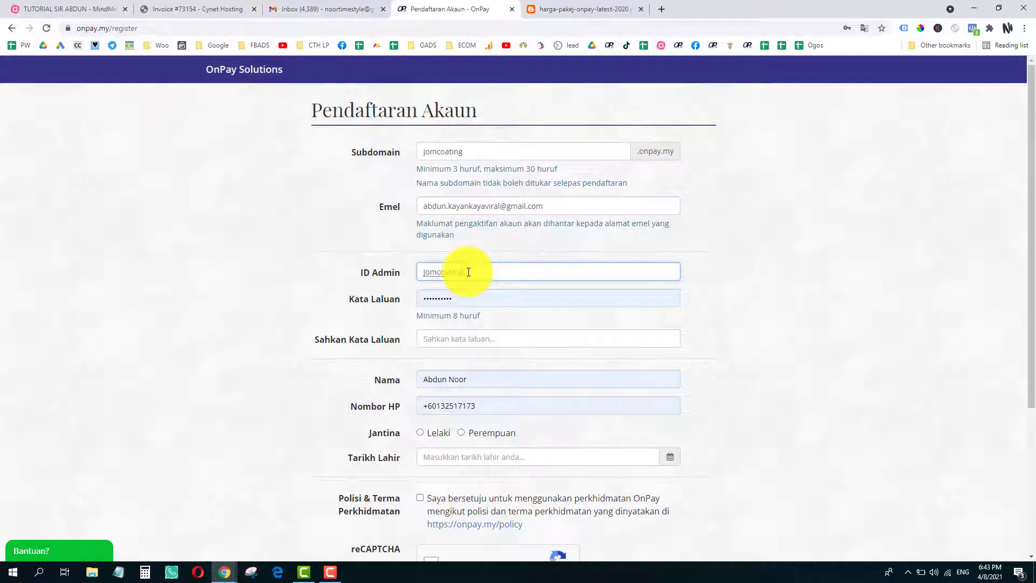
{"action": "type", "text": "coating"}
{"action": "left_click", "coordinate": [471, 297]}
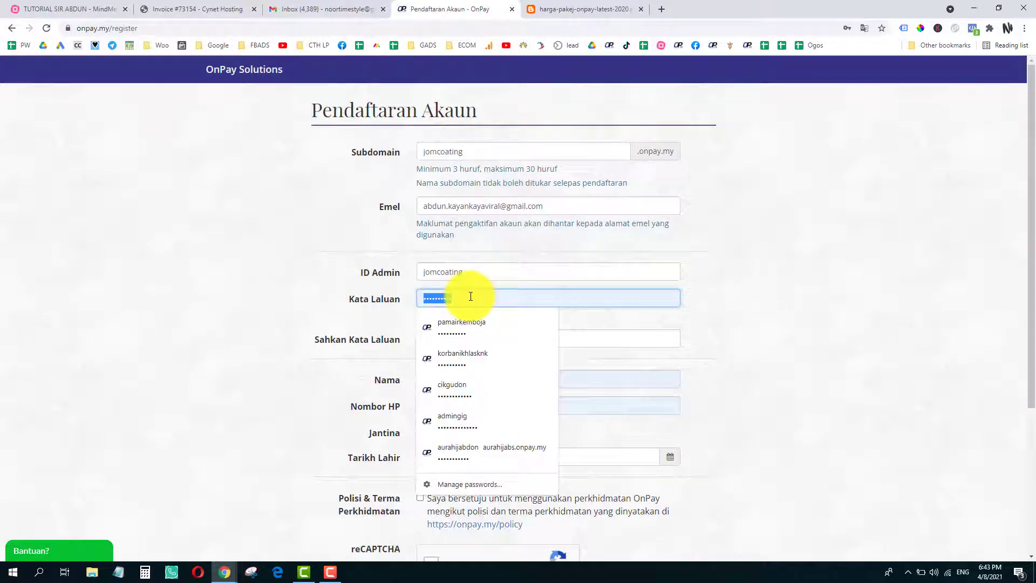
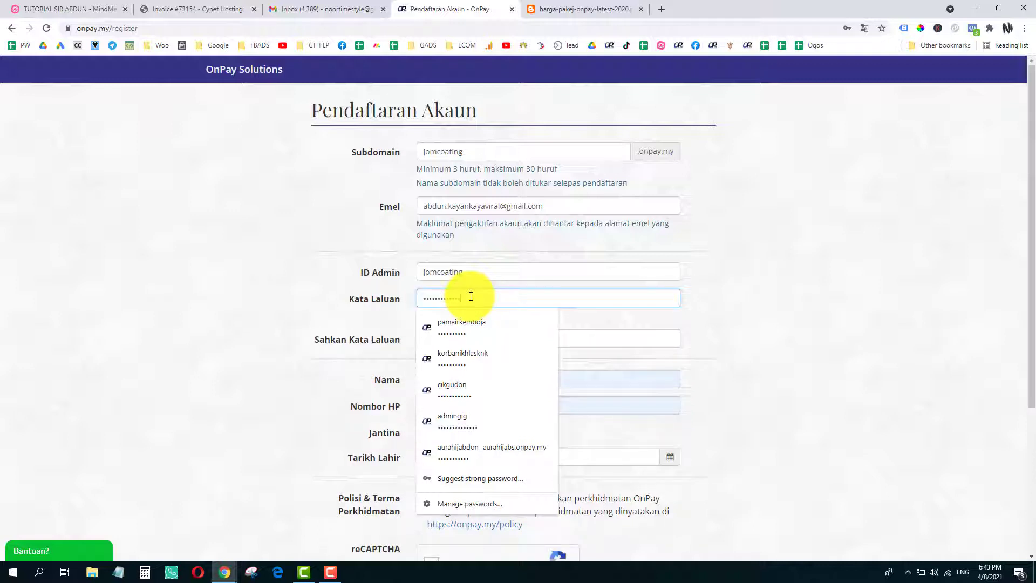
{"action": "left_click", "coordinate": [433, 339]}
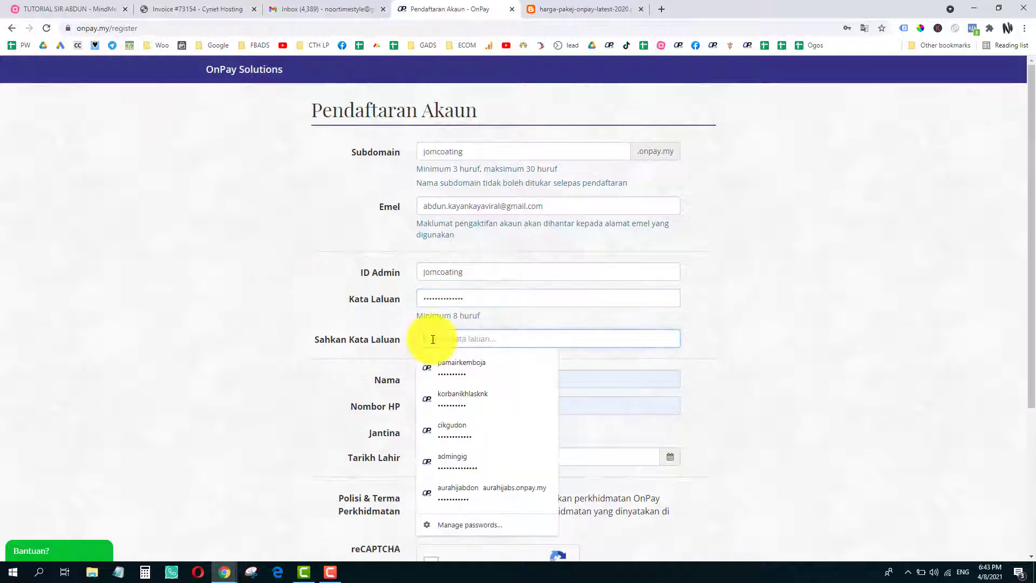
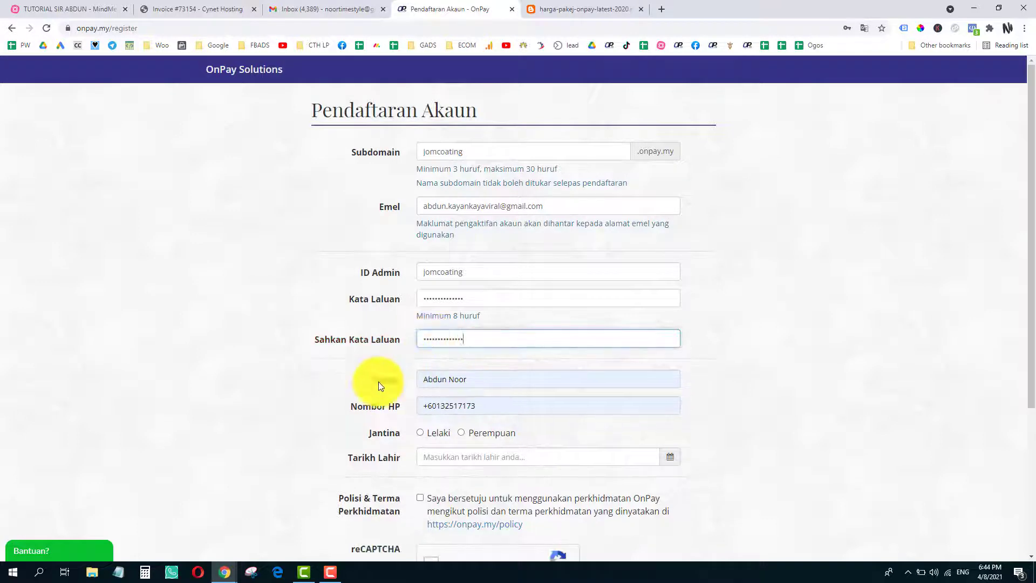
- Move past the phone number field and set the gender to Lelaki
{"action": "left_click", "coordinate": [307, 397]}
{"action": "scroll", "coordinate": [308, 397], "scroll_direction": "down", "scroll_amount": 2}
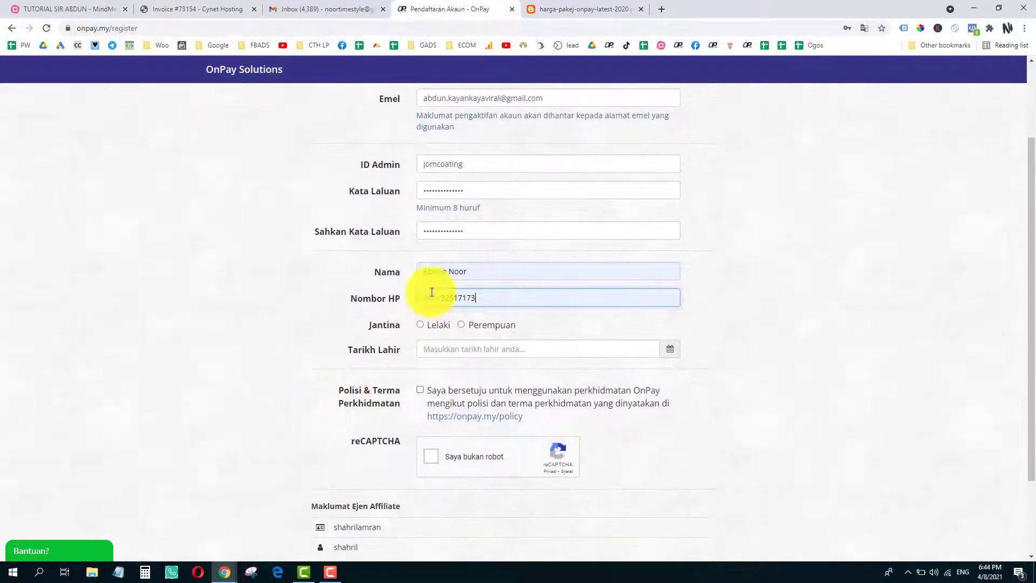
{"action": "scroll", "coordinate": [440, 274], "scroll_direction": "up", "scroll_amount": 1}
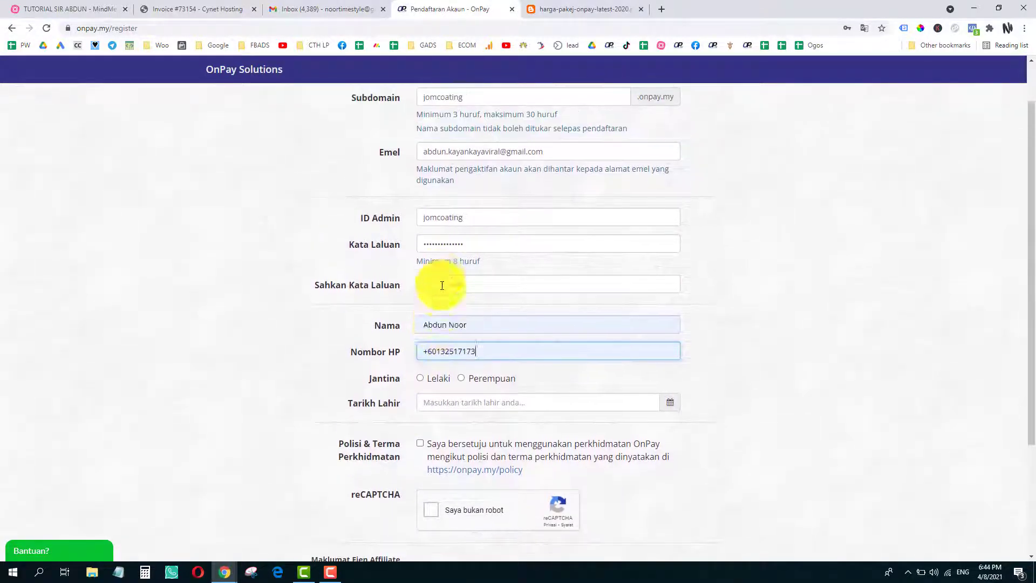
{"action": "scroll", "coordinate": [454, 353], "scroll_direction": "down", "scroll_amount": 3}
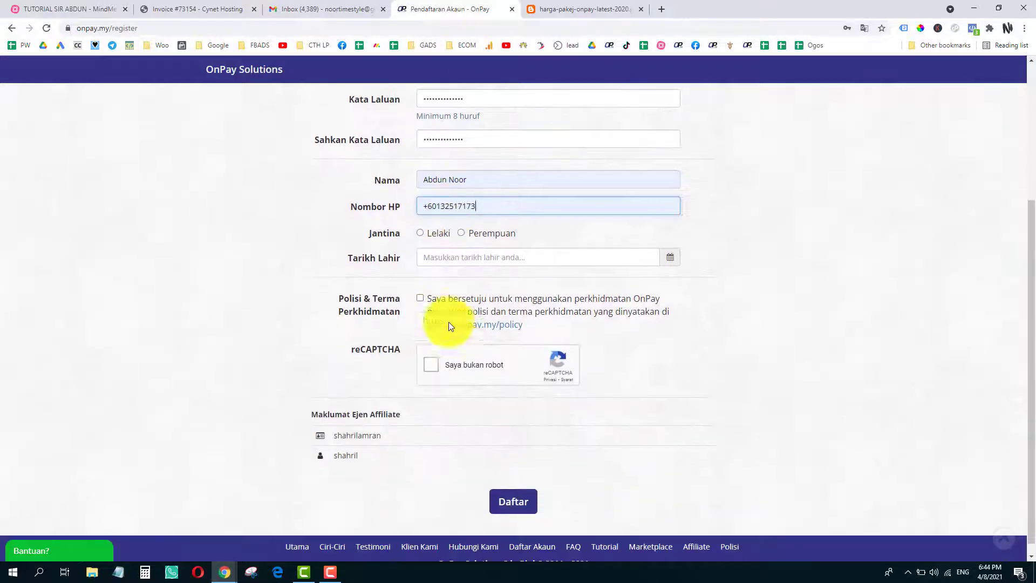
{"action": "left_click", "coordinate": [420, 221]}
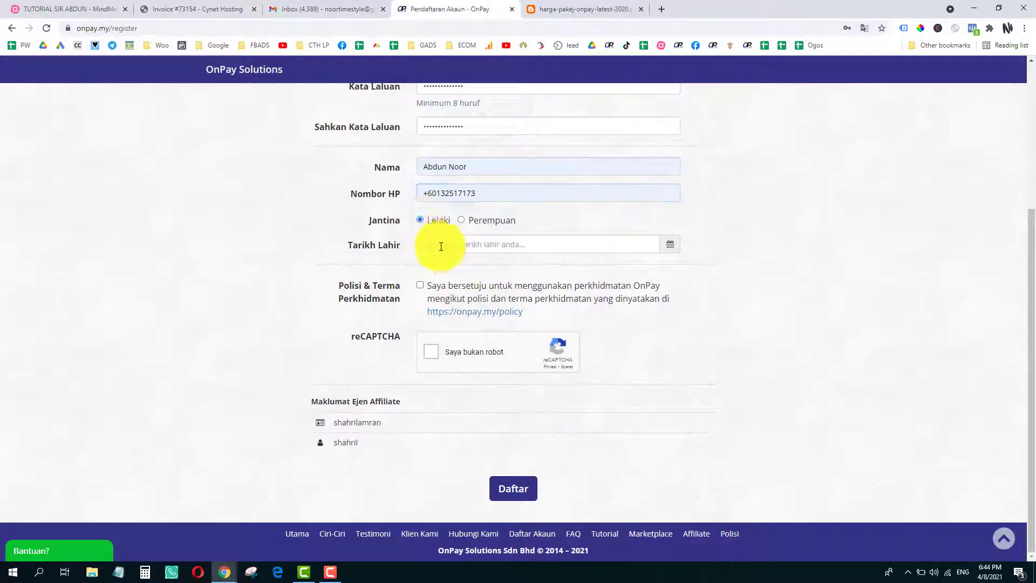
{"action": "left_click", "coordinate": [439, 244]}
{"action": "scroll", "coordinate": [470, 160], "scroll_direction": "up", "scroll_amount": 1}
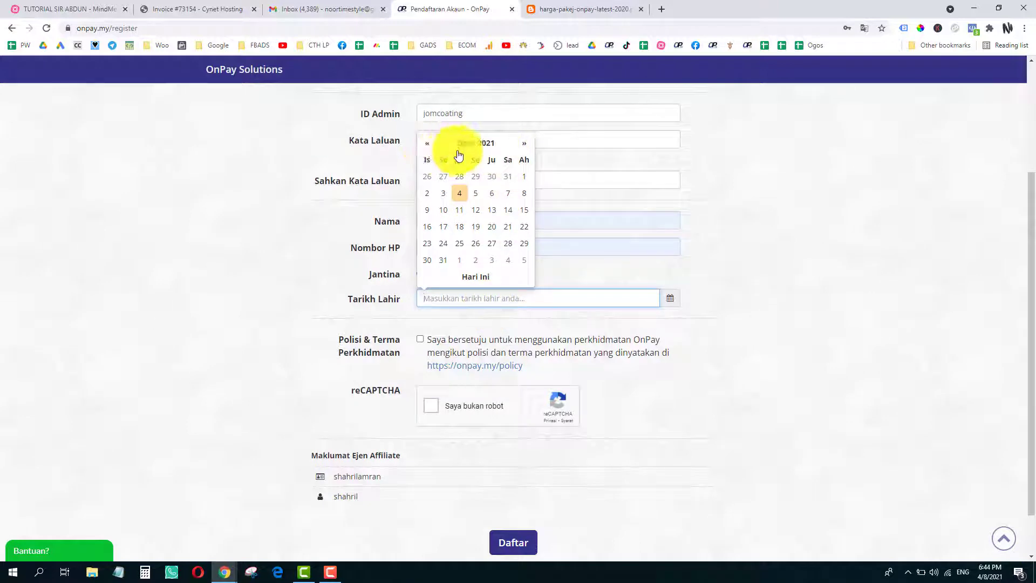
{"action": "left_click", "coordinate": [474, 143]}
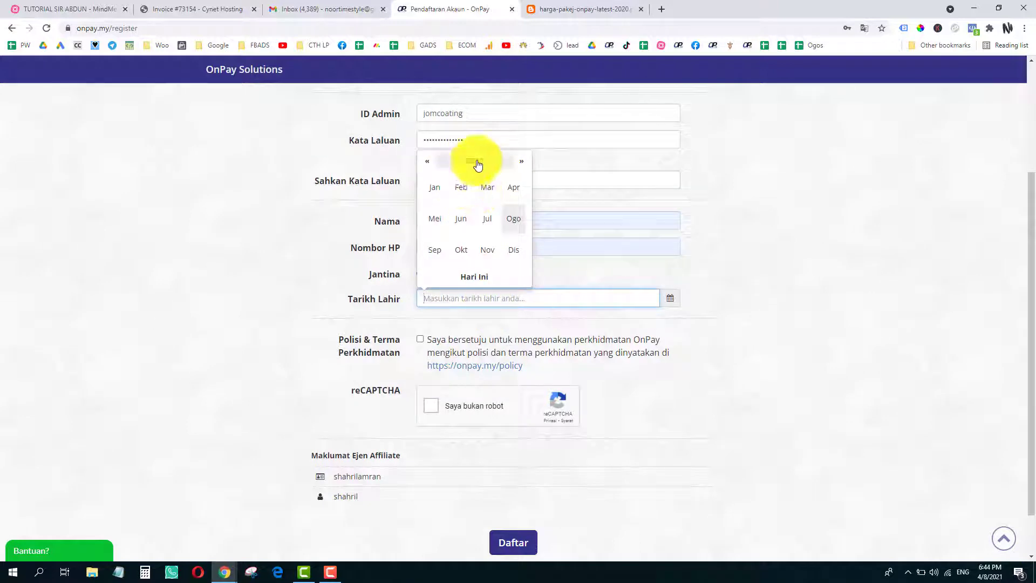
{"action": "left_click", "coordinate": [475, 162]}
{"action": "left_click", "coordinate": [427, 161]}
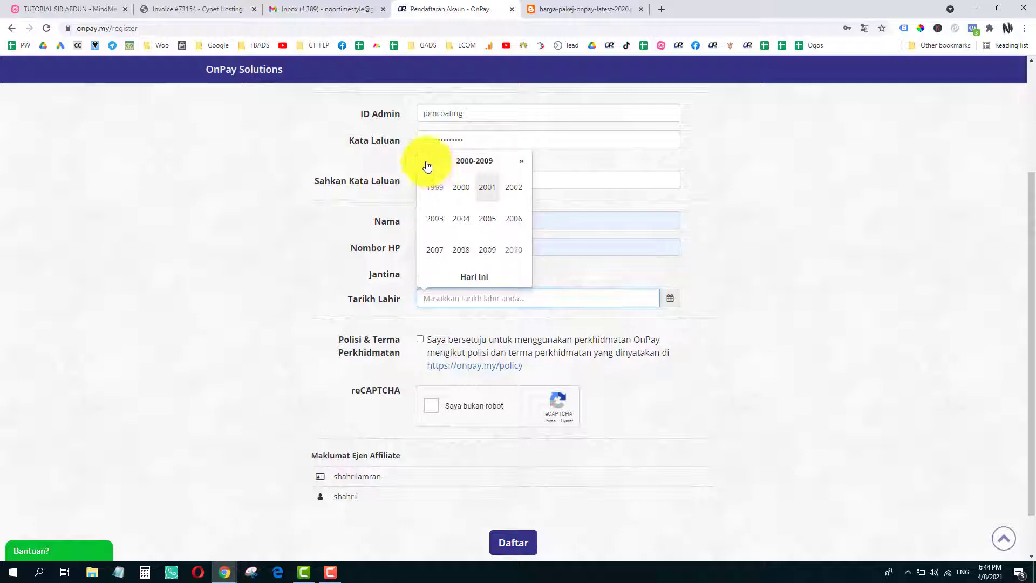
{"action": "left_click", "coordinate": [427, 161]}
{"action": "left_click", "coordinate": [465, 221]}
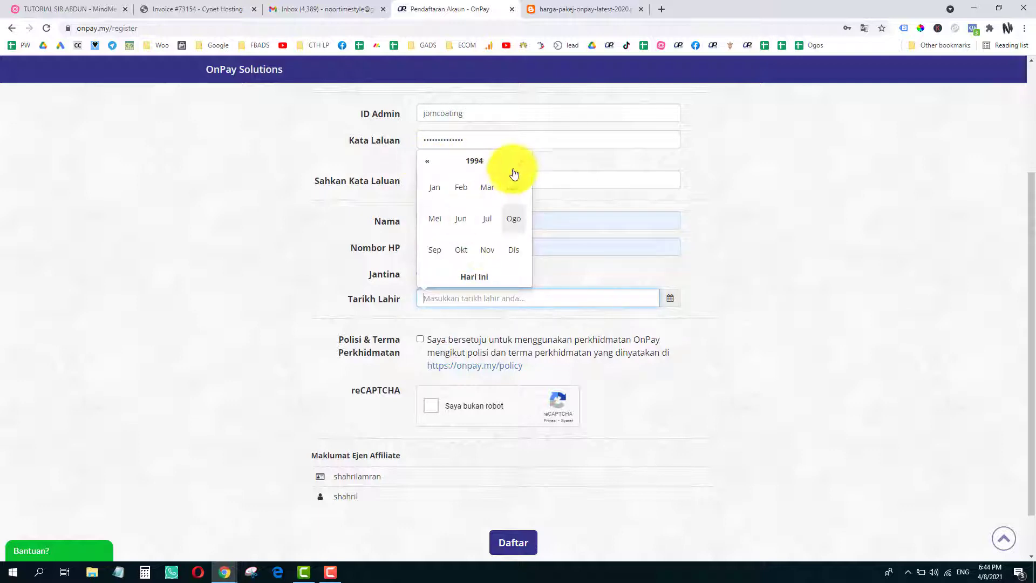
{"action": "left_click", "coordinate": [487, 251]}
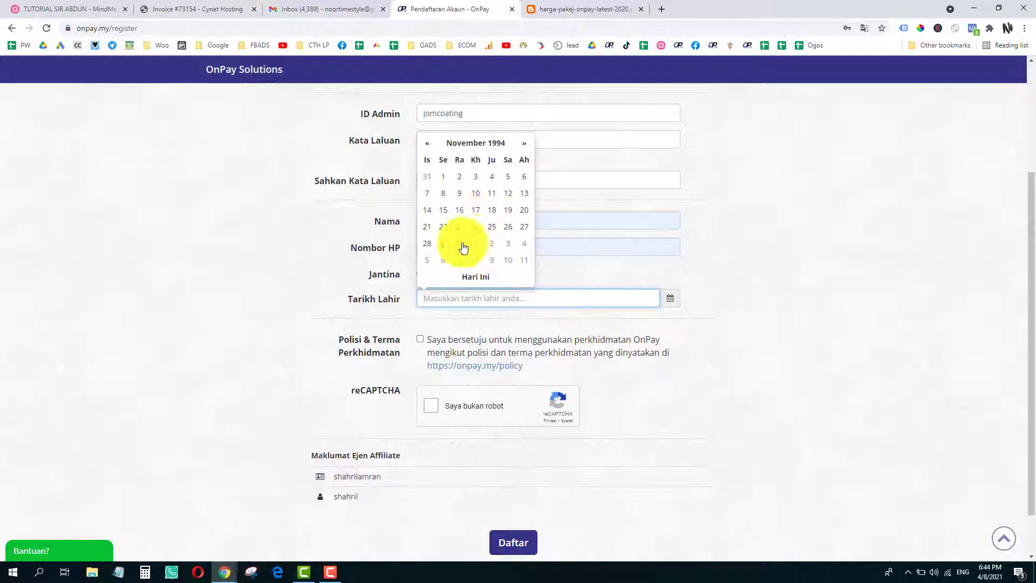
{"action": "left_click", "coordinate": [508, 193]}
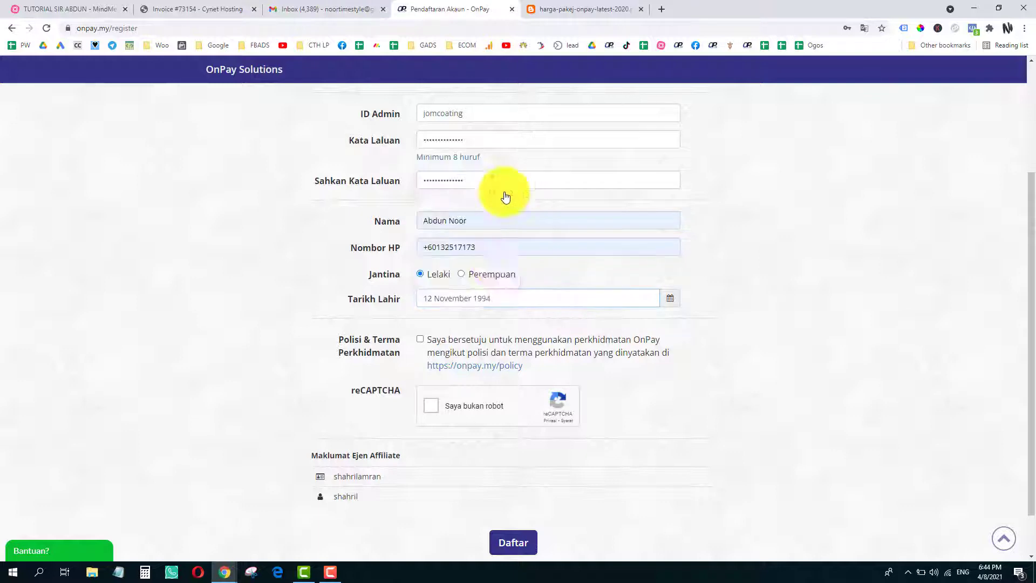
- Tick the 'Saya bukan robot' reCAPTCHA and submit the registration with Daftar
{"action": "scroll", "coordinate": [308, 316], "scroll_direction": "down", "scroll_amount": 2}
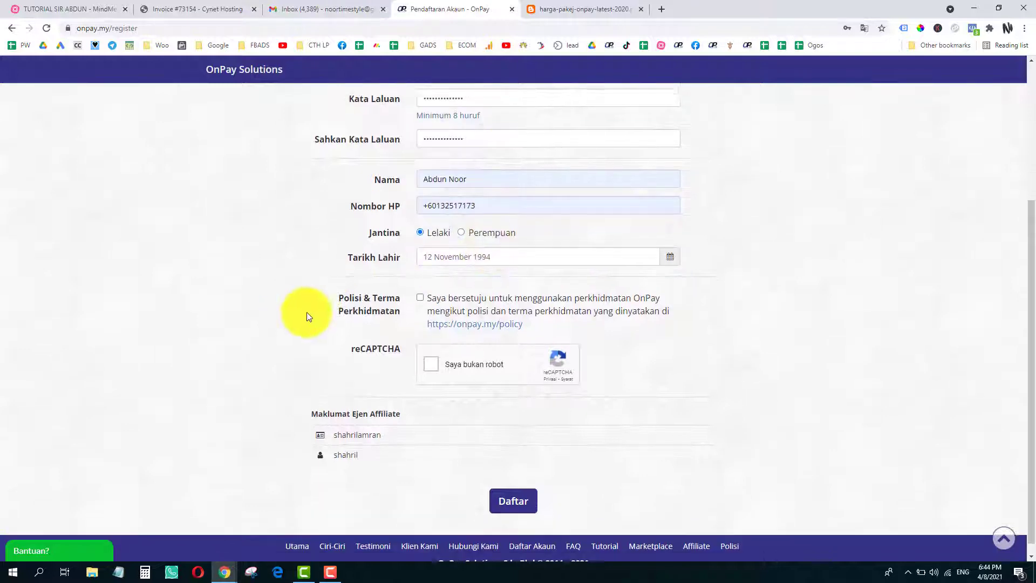
{"action": "left_click", "coordinate": [425, 355]}
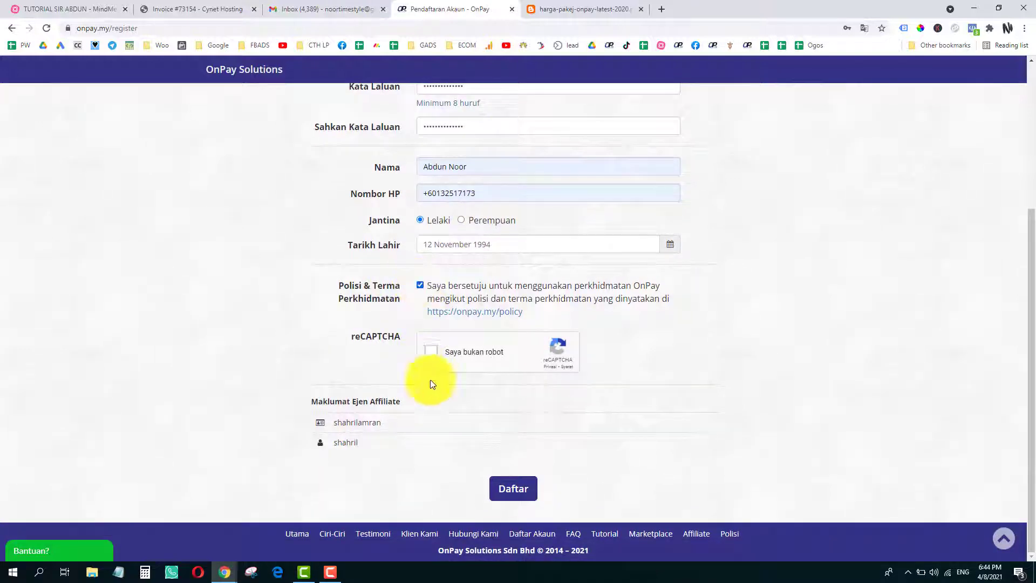
{"action": "left_click", "coordinate": [517, 490]}
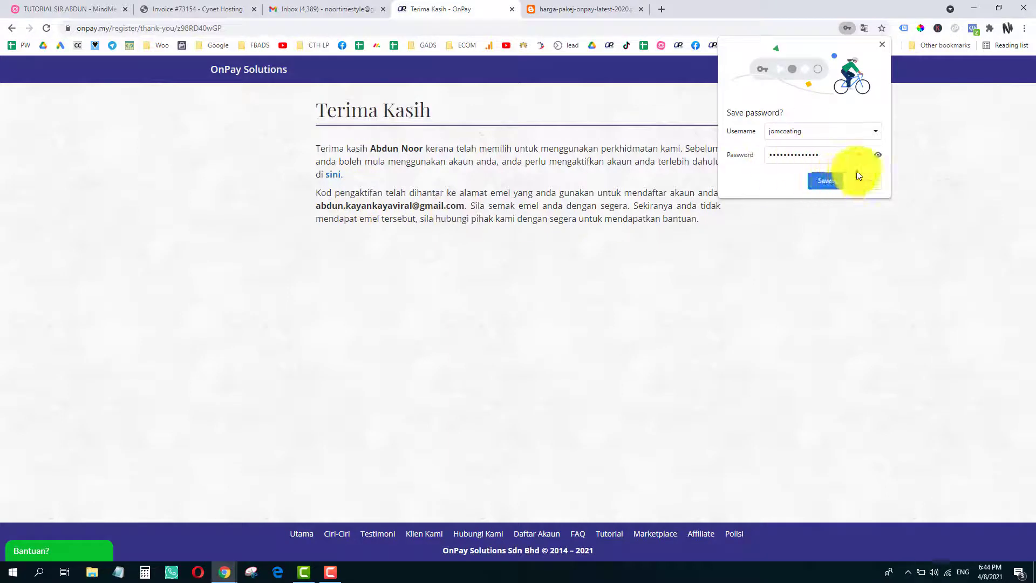
{"action": "left_click", "coordinate": [837, 181]}
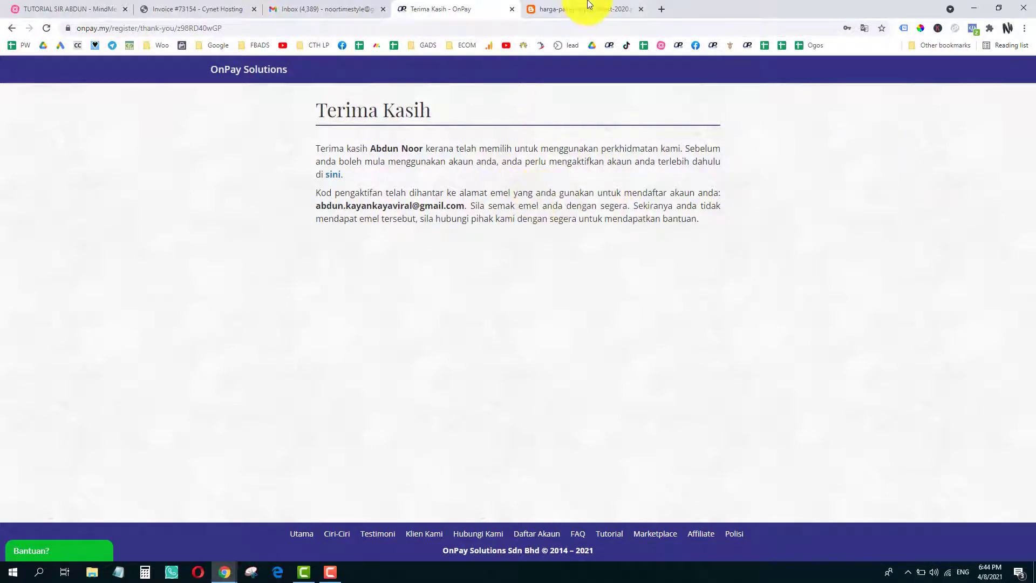
{"action": "left_click", "coordinate": [324, 8]}
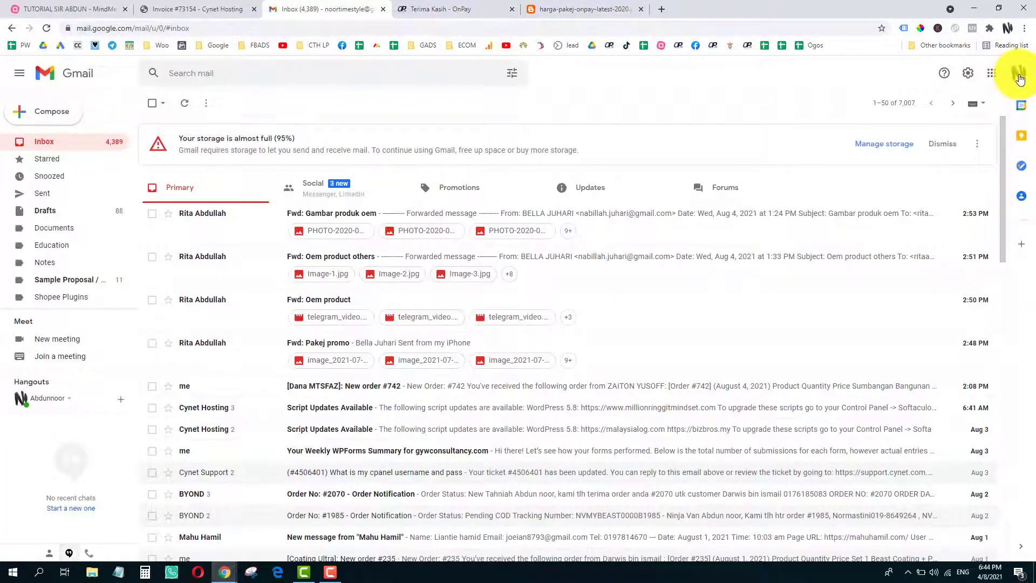
{"action": "left_click", "coordinate": [1019, 79]}
{"action": "scroll", "coordinate": [937, 438], "scroll_direction": "down", "scroll_amount": 1}
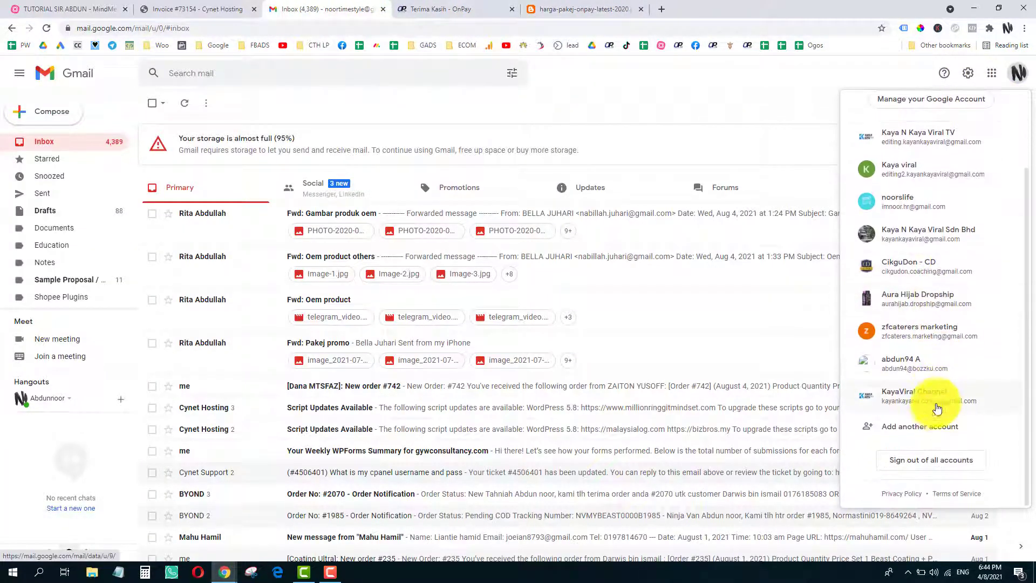
{"action": "scroll", "coordinate": [931, 394], "scroll_direction": "up", "scroll_amount": 2}
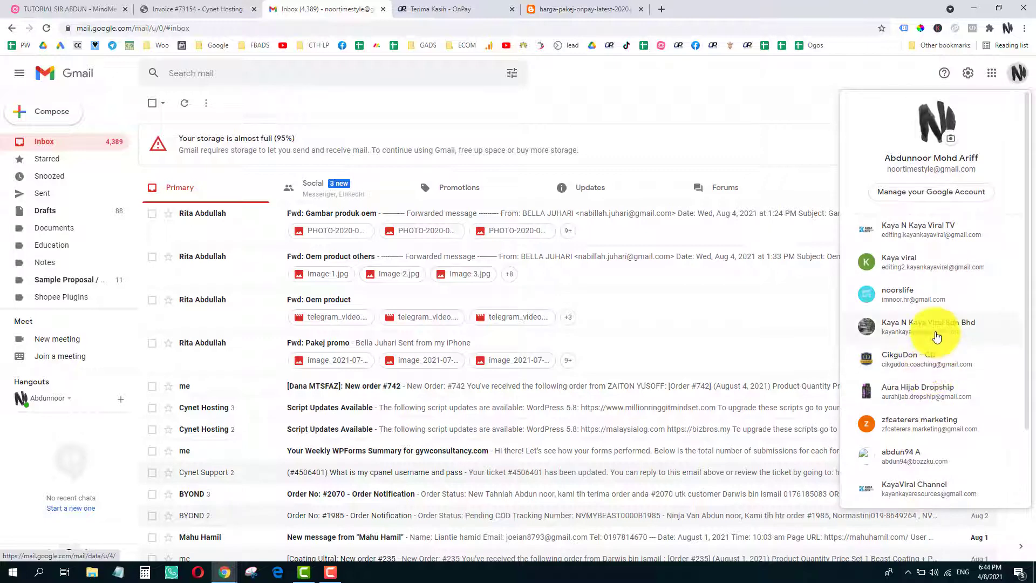
{"action": "left_click", "coordinate": [662, 9]}
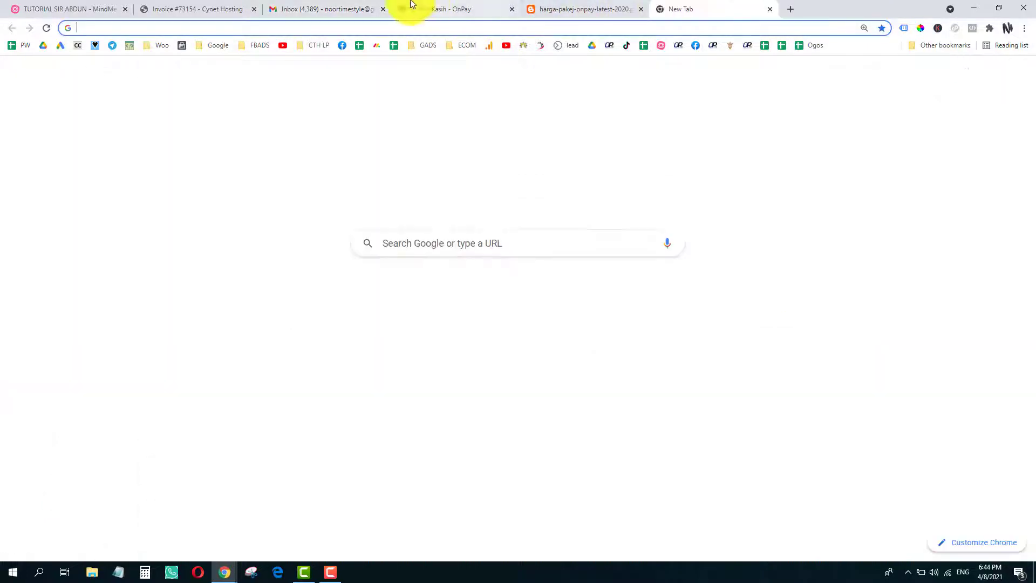
{"action": "left_click", "coordinate": [432, 7]}
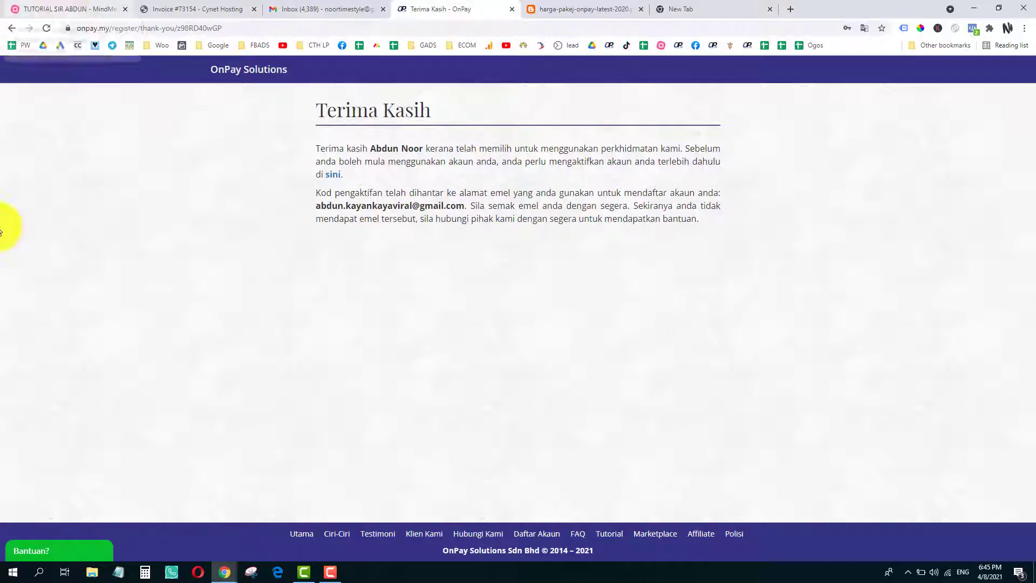
{"action": "left_click", "coordinate": [338, 575]}
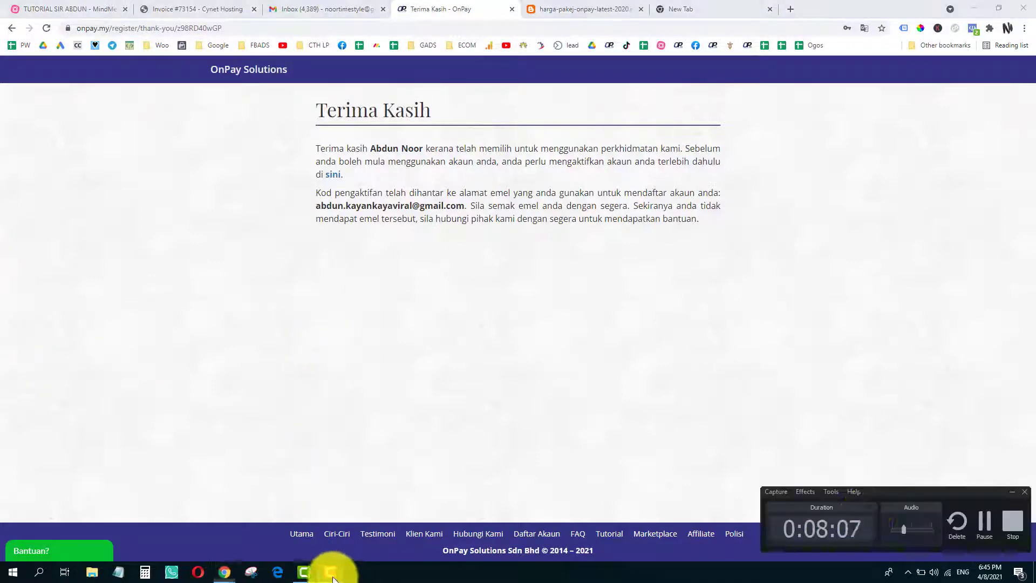
- Copy the activation link from OnPay's 'Pendaftaran Akaun' email in Gmail, then return to the thank-you page
{"action": "left_click", "coordinate": [988, 518]}
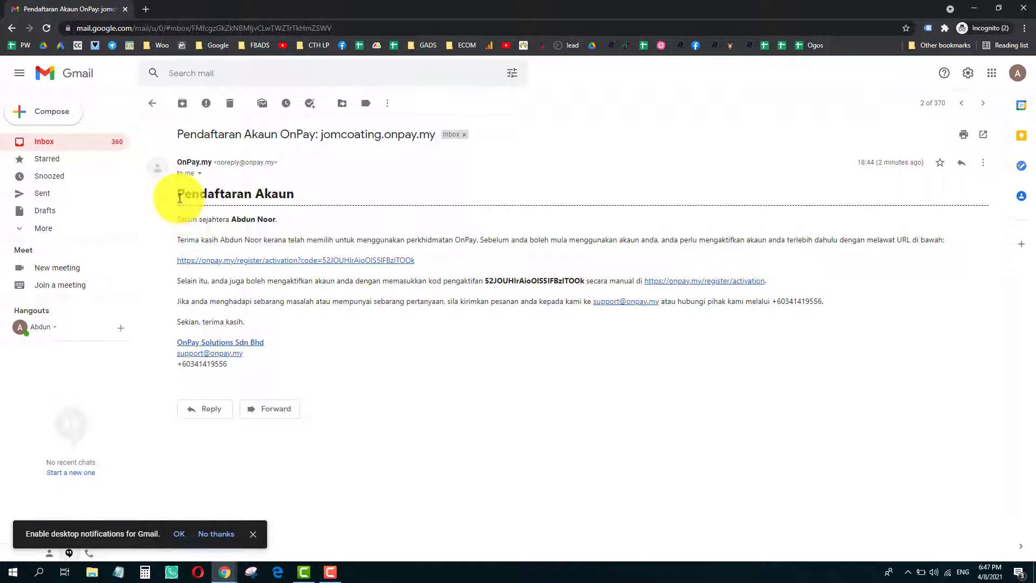
{"action": "left_click", "coordinate": [331, 575]}
{"action": "left_click", "coordinate": [332, 576]}
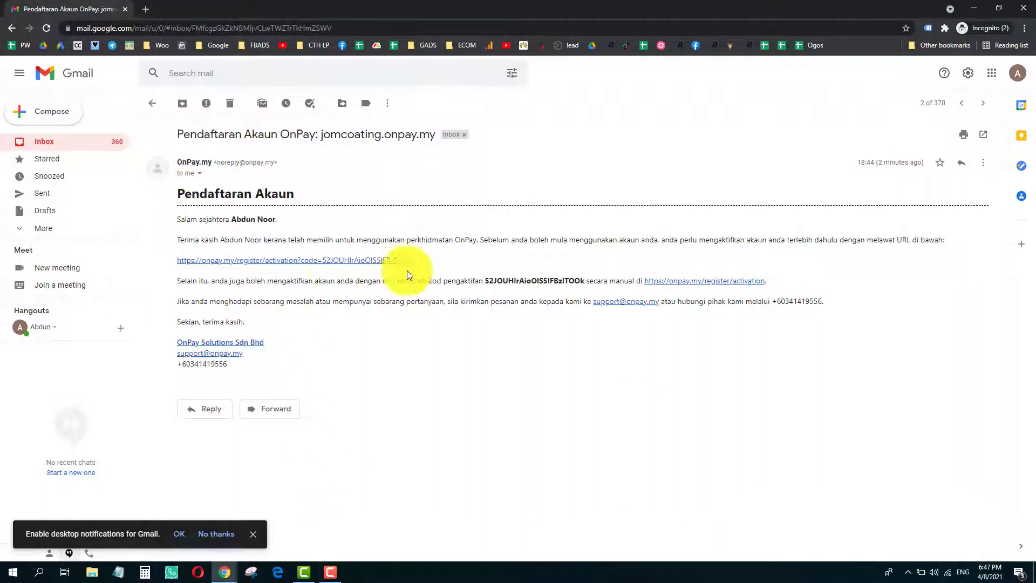
{"action": "left_click_drag", "start_coordinate": [416, 262], "coordinate": [178, 265]}
{"action": "key", "text": "ctrl+c"}
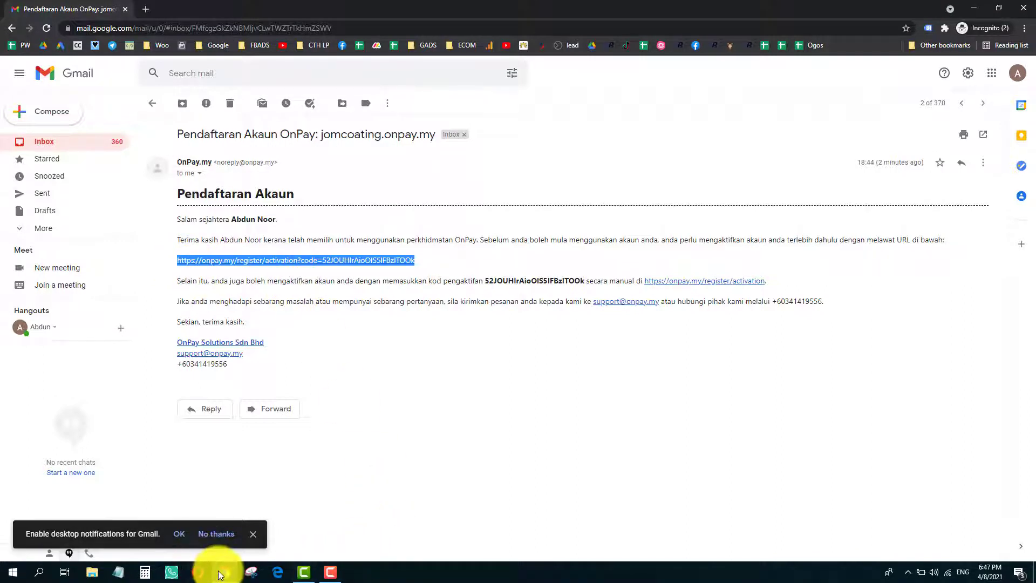
{"action": "mouse_move", "coordinate": [225, 571]}
{"action": "left_click", "coordinate": [139, 520]}
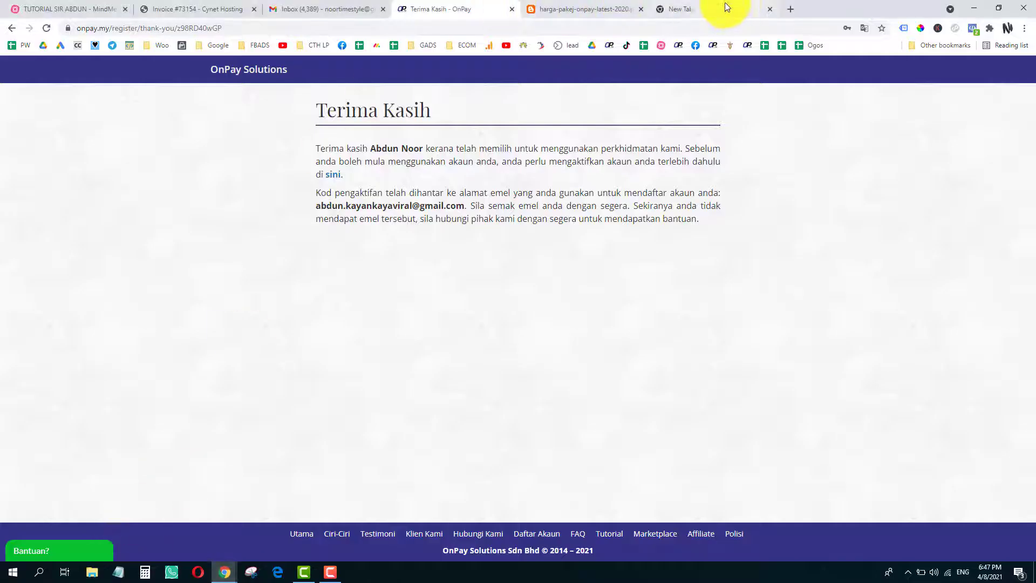
- Activate the OnPay account via the pasted link and open the jomcoating admin login page
{"action": "left_click", "coordinate": [707, 14]}
{"action": "key", "text": "ctrl+v"}
{"action": "key", "text": "Return"}
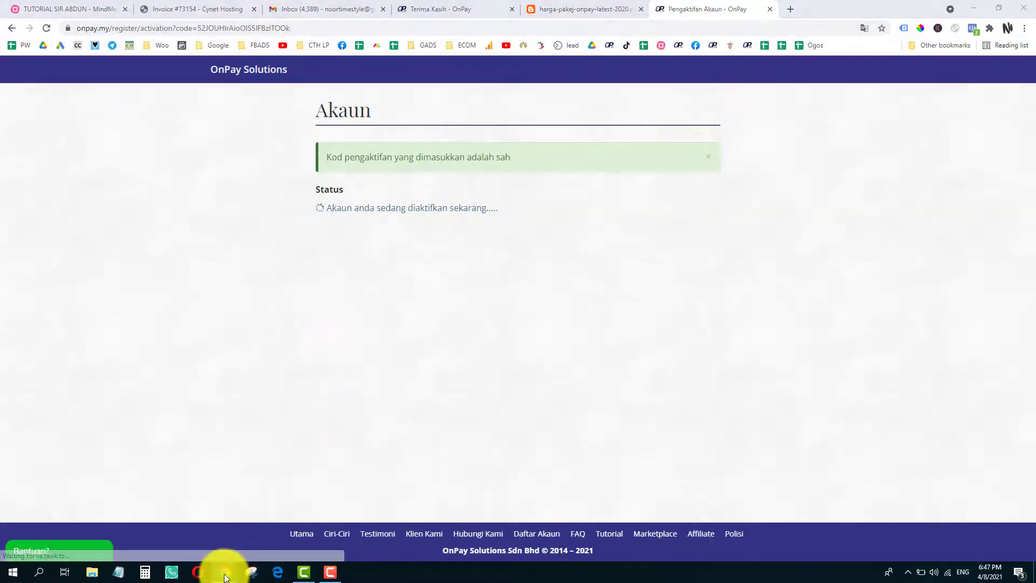
{"action": "mouse_move", "coordinate": [225, 571]}
{"action": "left_click", "coordinate": [324, 535]}
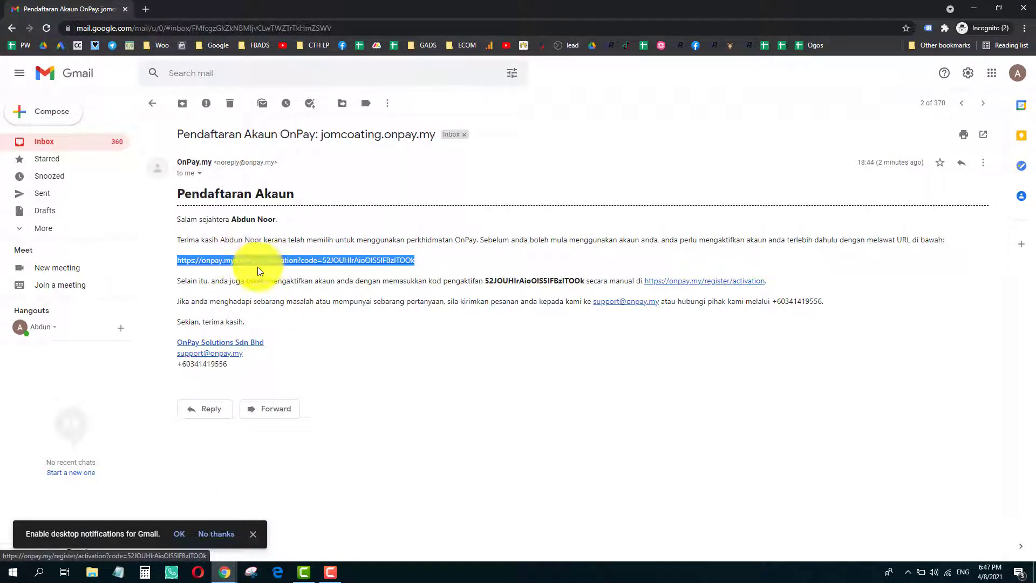
{"action": "mouse_move", "coordinate": [225, 571]}
{"action": "left_click", "coordinate": [199, 534]}
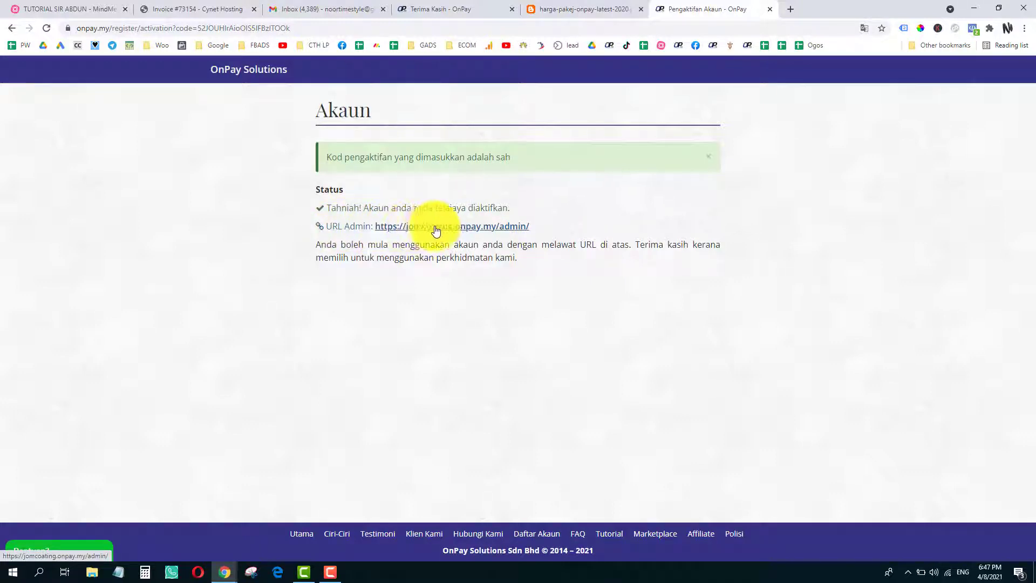
{"action": "left_click", "coordinate": [464, 232]}
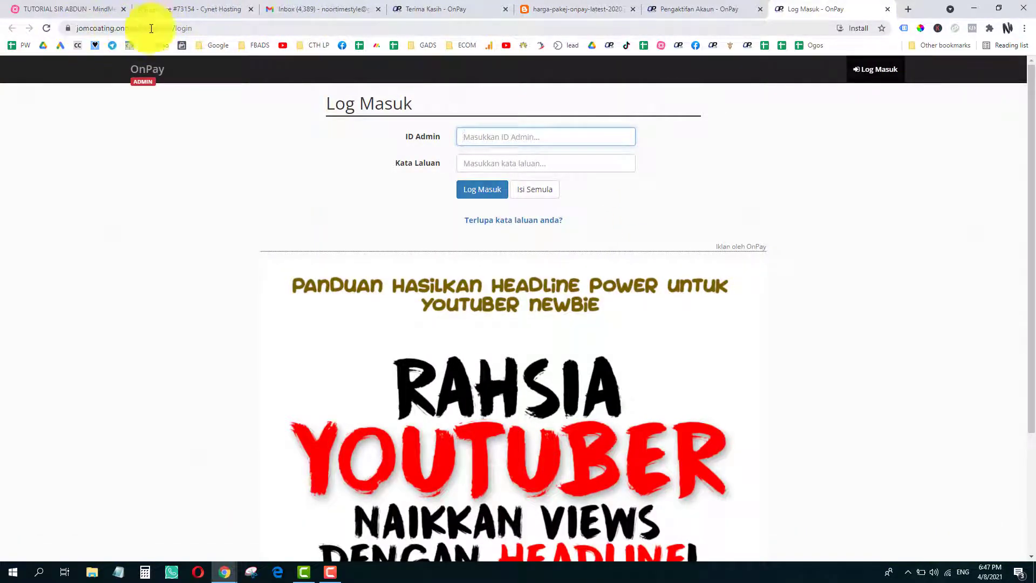
- Save the jomcoating admin login address in a blank Notepad document
{"action": "left_click", "coordinate": [227, 28]}
{"action": "key", "text": "ctrl+c"}
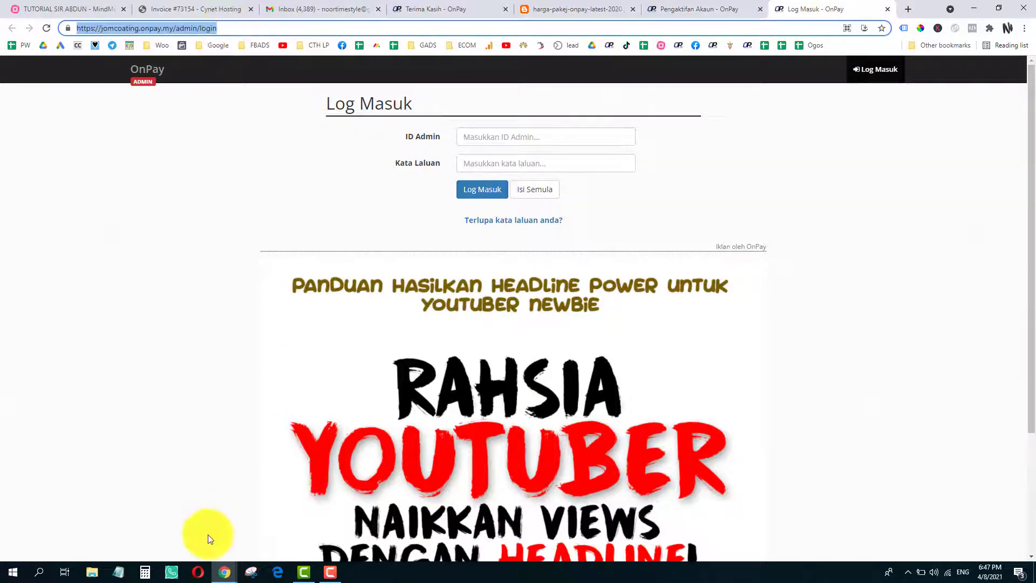
{"action": "left_click", "coordinate": [119, 572]}
{"action": "key", "text": "ctrl+v"}
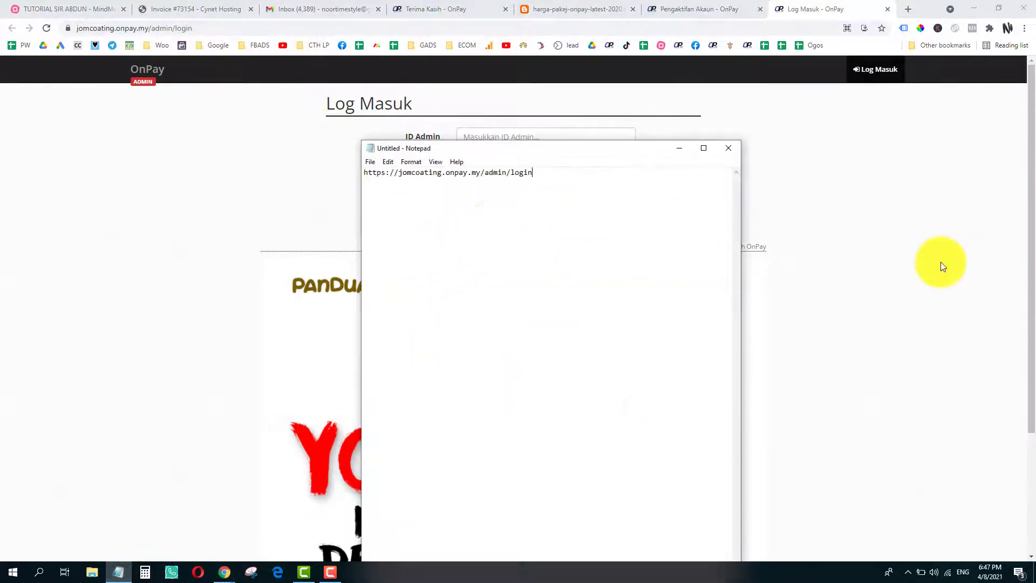
- Log in to the jomcoating OnPay admin using the saved ID Admin and Kata Laluan
{"action": "left_click", "coordinate": [942, 267]}
{"action": "left_click", "coordinate": [501, 137]}
{"action": "left_click", "coordinate": [502, 165]}
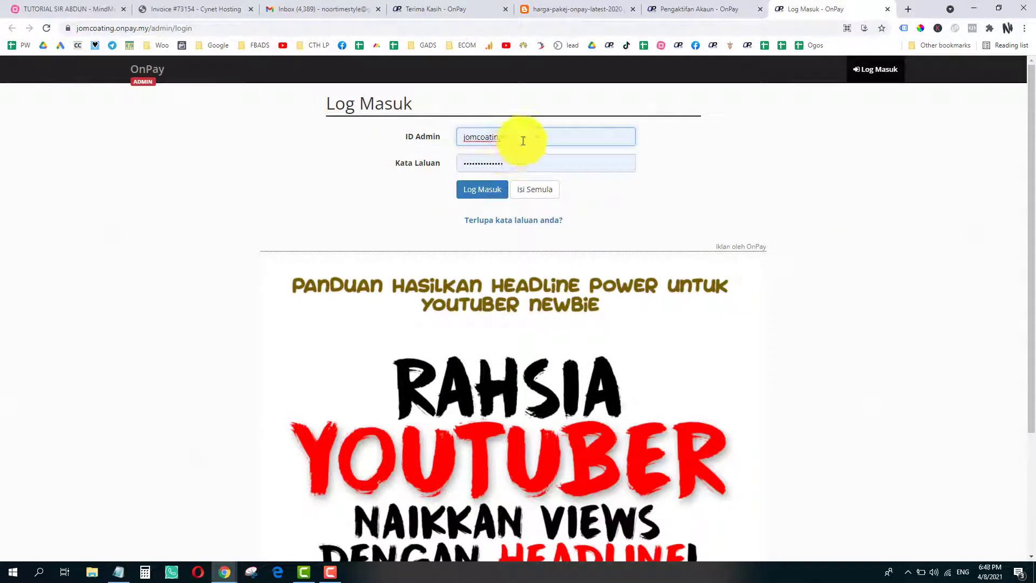
{"action": "left_click", "coordinate": [480, 190]}
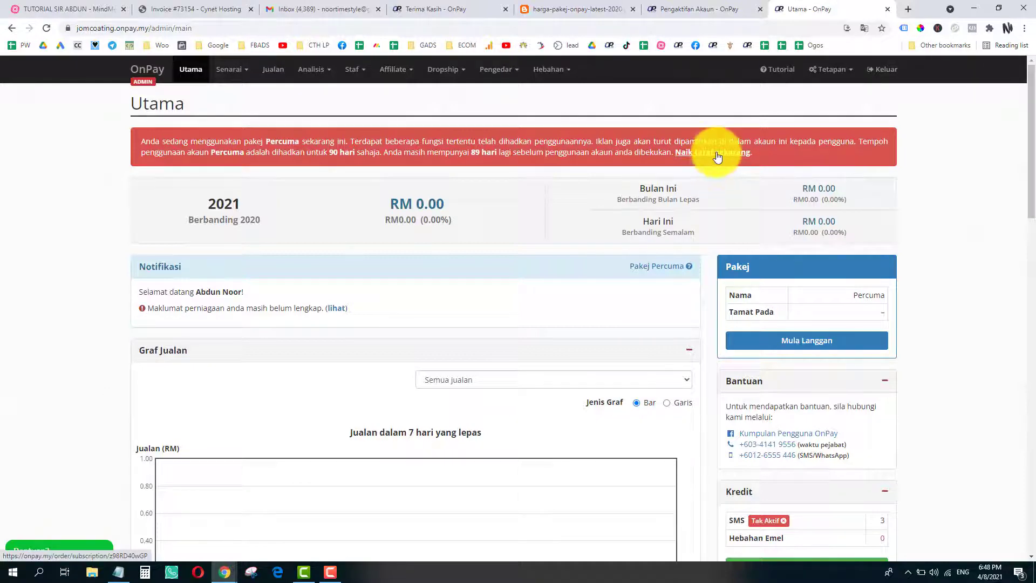
- On the package upgrade page, pick the 1 bulan Premium package
{"action": "left_click", "coordinate": [717, 156]}
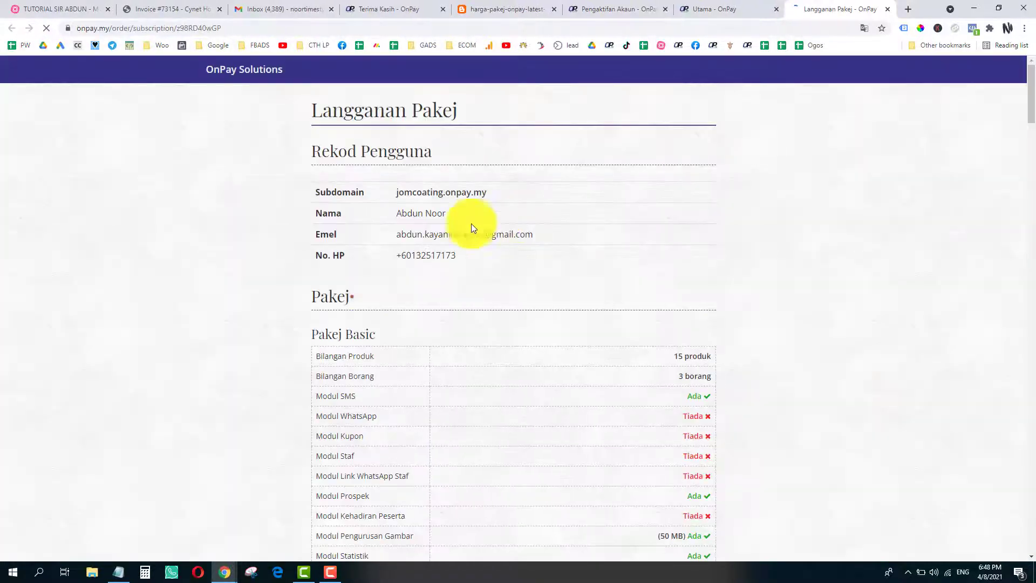
{"action": "scroll", "coordinate": [432, 262], "scroll_direction": "down", "scroll_amount": 7}
{"action": "scroll", "coordinate": [432, 263], "scroll_direction": "down", "scroll_amount": 7}
{"action": "scroll", "coordinate": [462, 296], "scroll_direction": "up", "scroll_amount": 3}
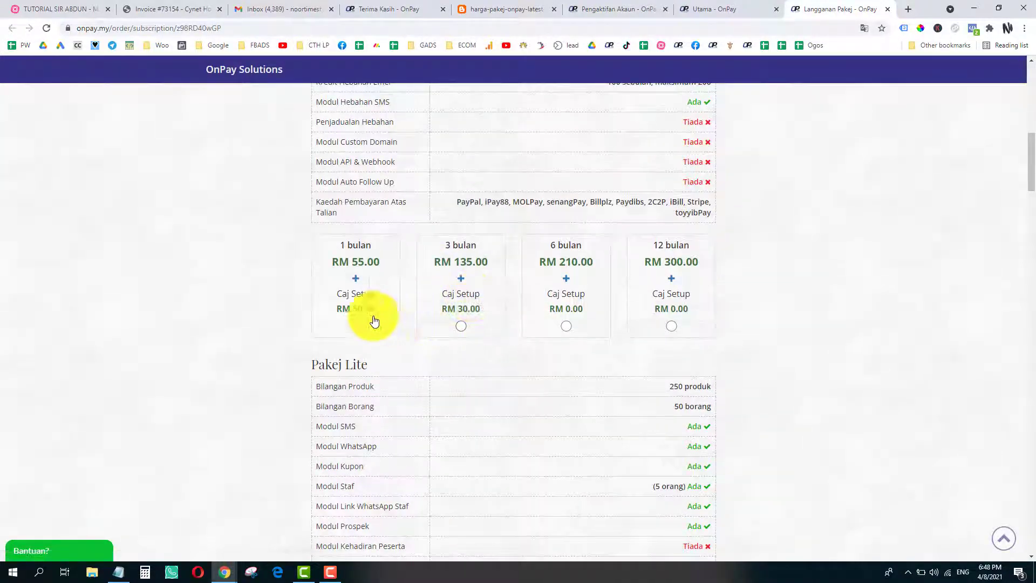
{"action": "scroll", "coordinate": [356, 327], "scroll_direction": "up", "scroll_amount": 8}
{"action": "left_click_drag", "start_coordinate": [1031, 117], "coordinate": [1032, 337]}
{"action": "scroll", "coordinate": [606, 405], "scroll_direction": "down", "scroll_amount": 2}
{"action": "left_click", "coordinate": [356, 441]}
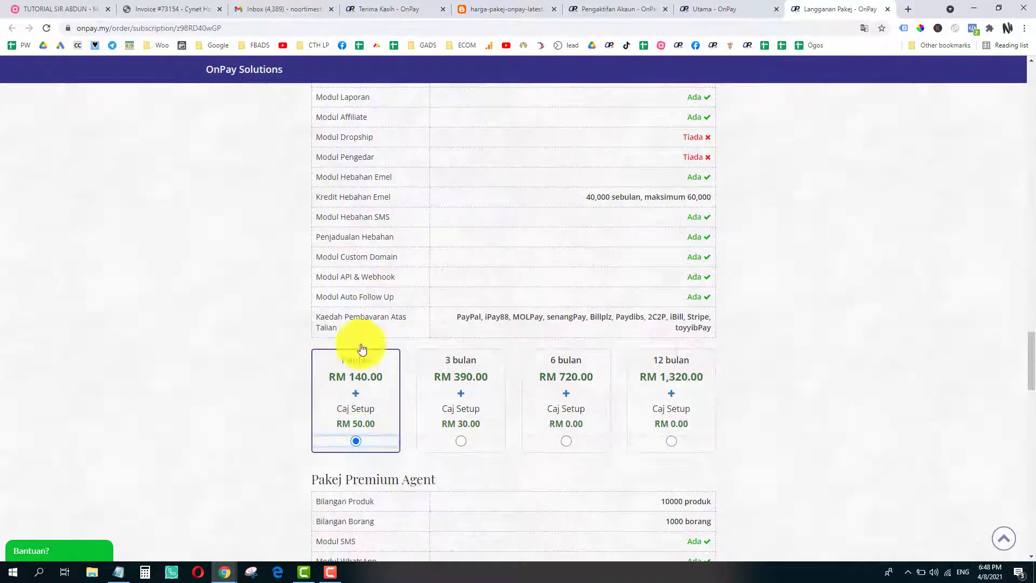
- Choose toyyibPay as the payment method for the Premium order
{"action": "scroll", "coordinate": [350, 259], "scroll_direction": "up", "scroll_amount": 1}
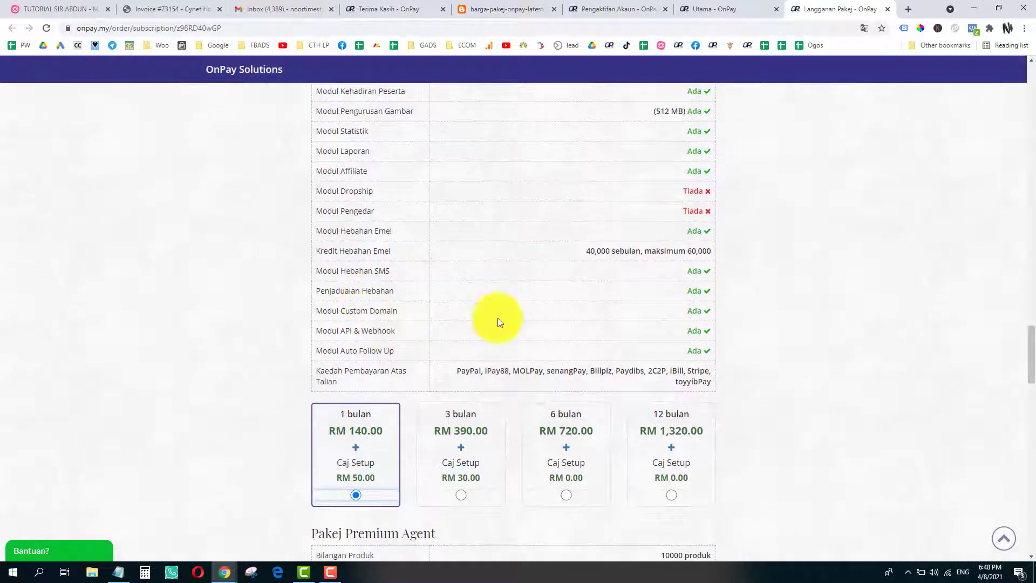
{"action": "scroll", "coordinate": [337, 367], "scroll_direction": "down", "scroll_amount": 2}
{"action": "scroll", "coordinate": [370, 317], "scroll_direction": "down", "scroll_amount": 3}
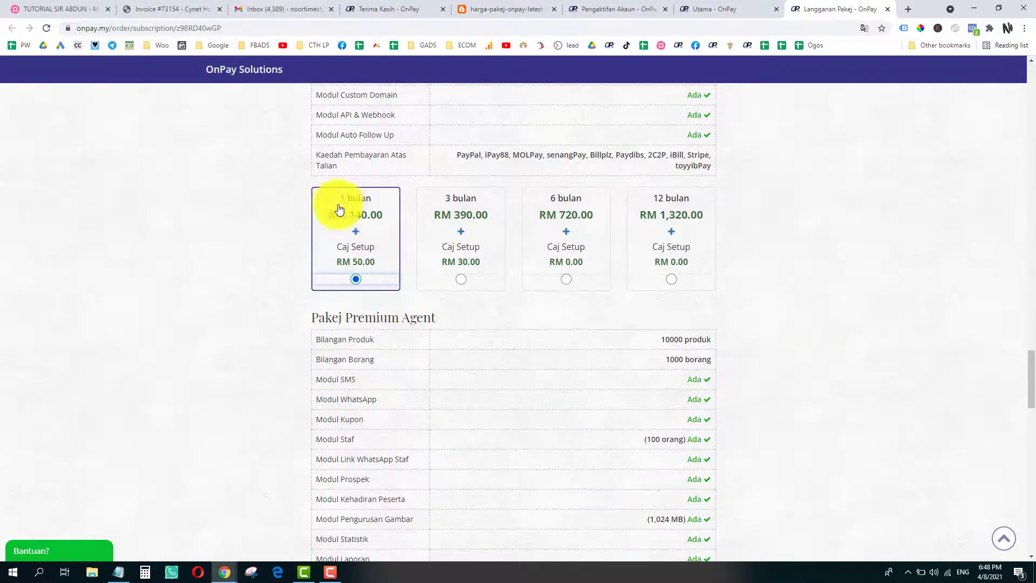
{"action": "scroll", "coordinate": [372, 279], "scroll_direction": "down", "scroll_amount": 8}
{"action": "scroll", "coordinate": [372, 279], "scroll_direction": "down", "scroll_amount": 12}
{"action": "scroll", "coordinate": [372, 278], "scroll_direction": "up", "scroll_amount": 15}
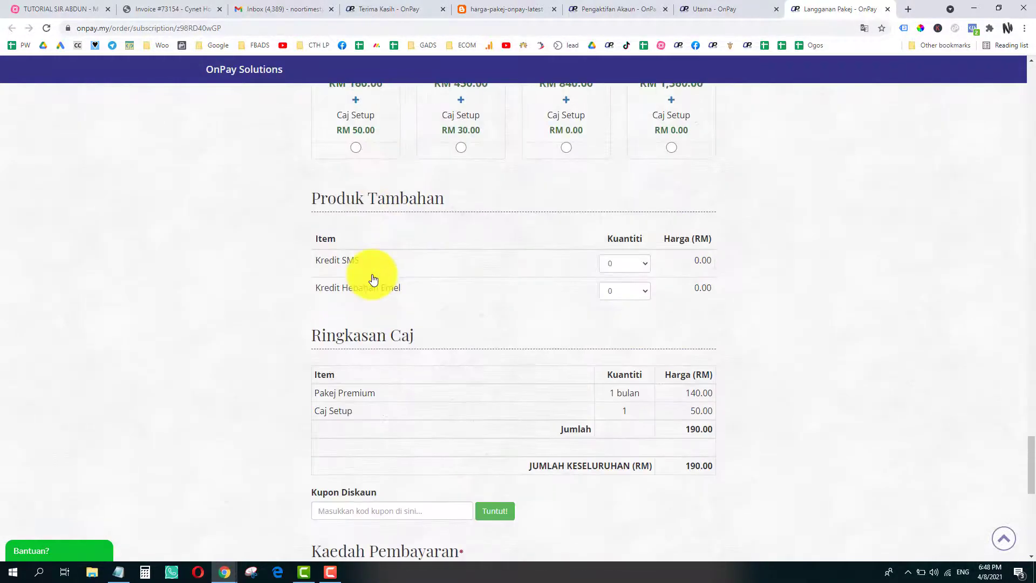
{"action": "scroll", "coordinate": [380, 297], "scroll_direction": "down", "scroll_amount": 3}
{"action": "scroll", "coordinate": [358, 398], "scroll_direction": "up", "scroll_amount": 1}
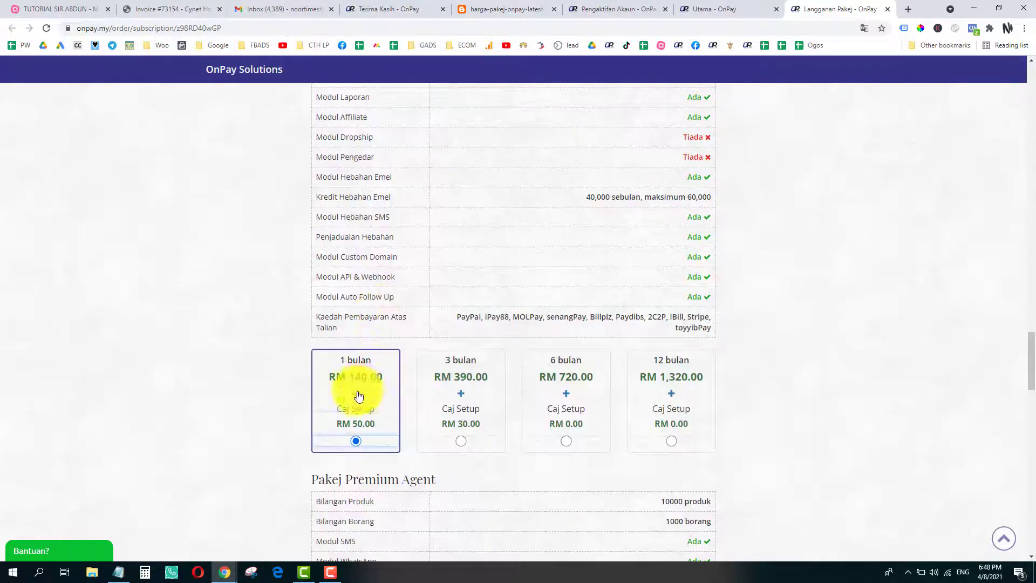
{"action": "scroll", "coordinate": [356, 419], "scroll_direction": "down", "scroll_amount": 2}
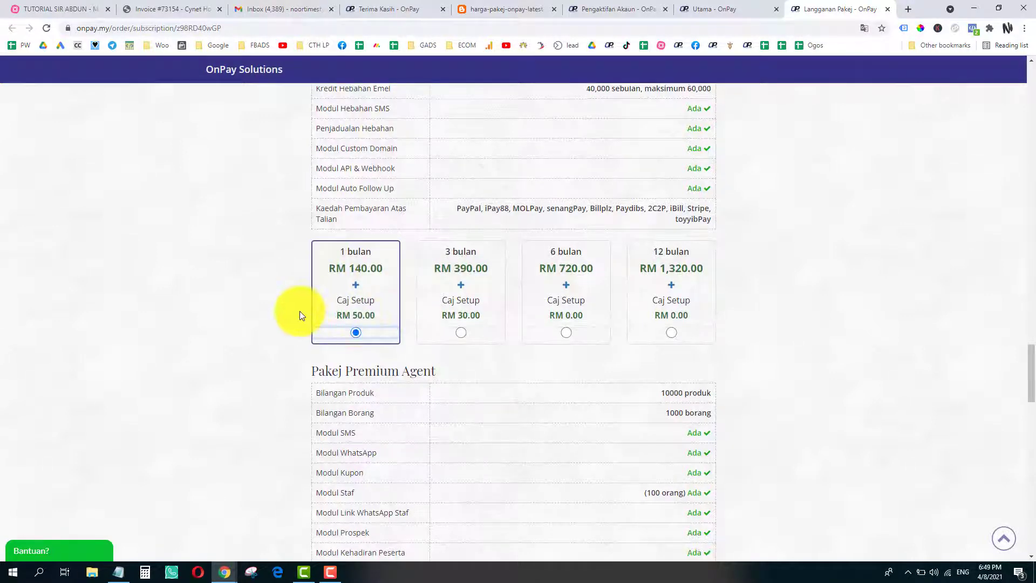
{"action": "scroll", "coordinate": [299, 312], "scroll_direction": "down", "scroll_amount": 7}
{"action": "scroll", "coordinate": [300, 311], "scroll_direction": "down", "scroll_amount": 9}
{"action": "scroll", "coordinate": [300, 311], "scroll_direction": "down", "scroll_amount": 3}
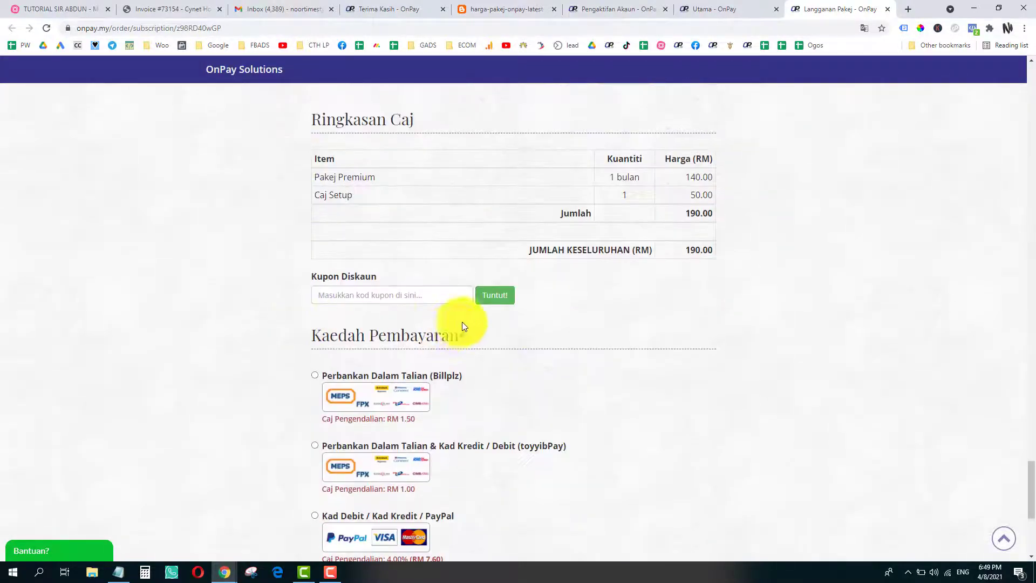
{"action": "scroll", "coordinate": [390, 305], "scroll_direction": "down", "scroll_amount": 3}
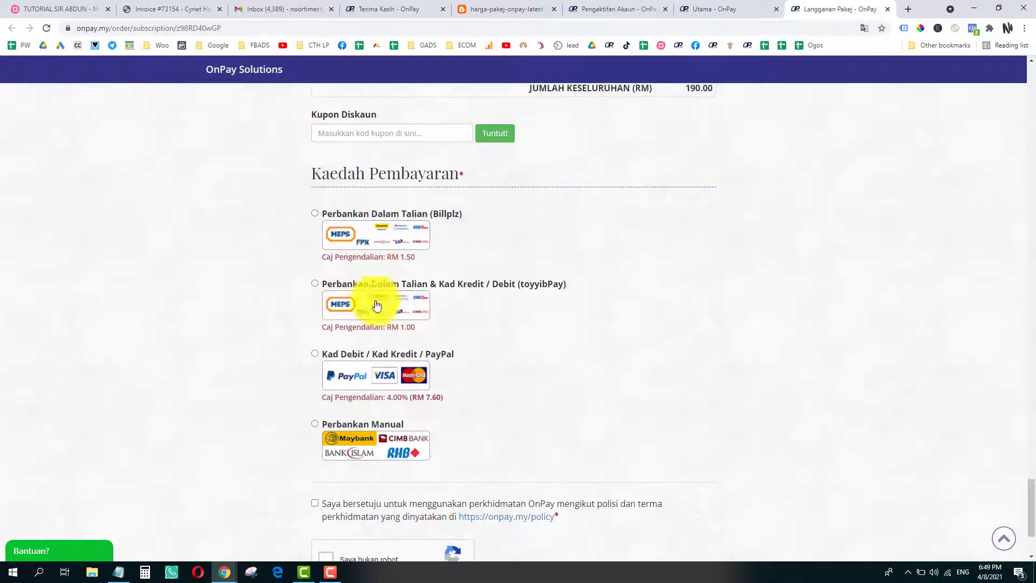
{"action": "left_click", "coordinate": [315, 283]}
- Accept the OnPay terms of service and submit the RM 190.00 order with Teruskan
{"action": "scroll", "coordinate": [479, 319], "scroll_direction": "down", "scroll_amount": 3}
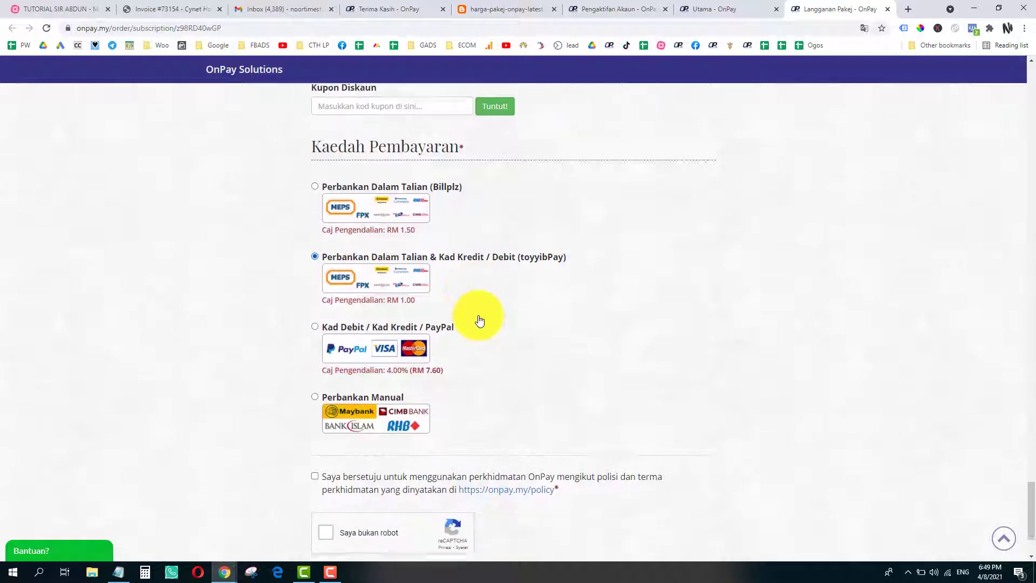
{"action": "left_click", "coordinate": [315, 371]}
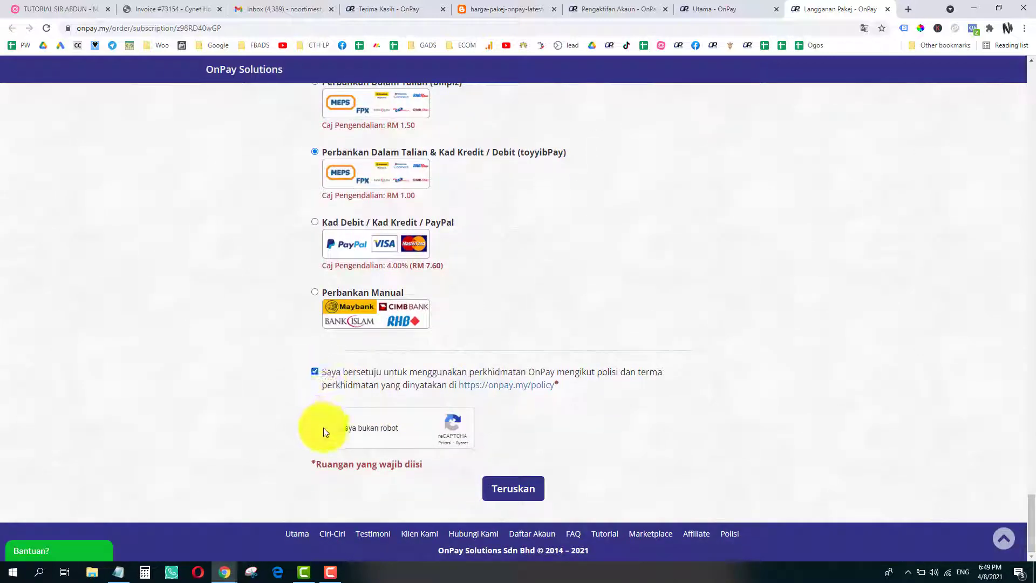
{"action": "scroll", "coordinate": [233, 346], "scroll_direction": "up", "scroll_amount": 3}
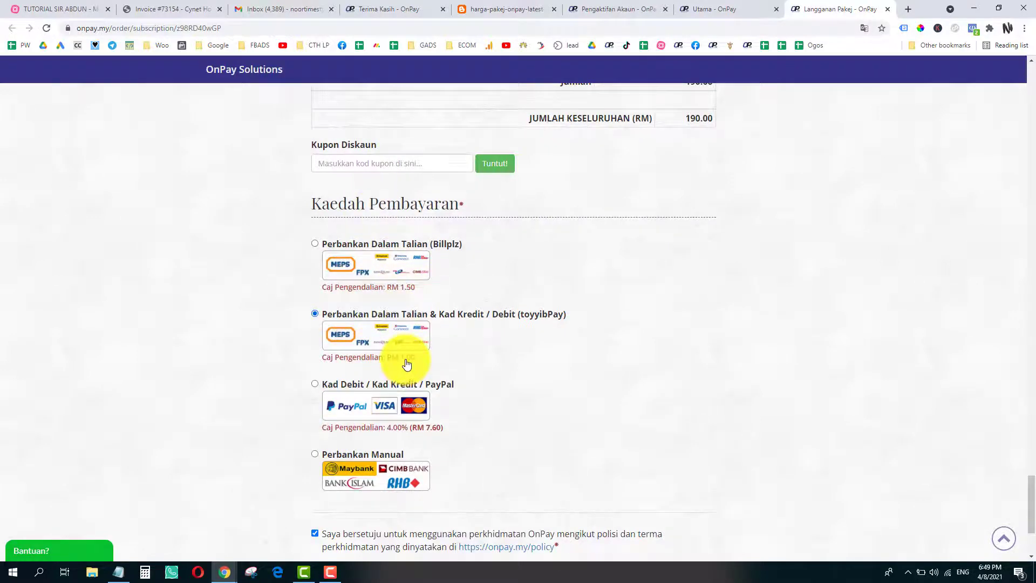
{"action": "scroll", "coordinate": [407, 365], "scroll_direction": "down", "scroll_amount": 3}
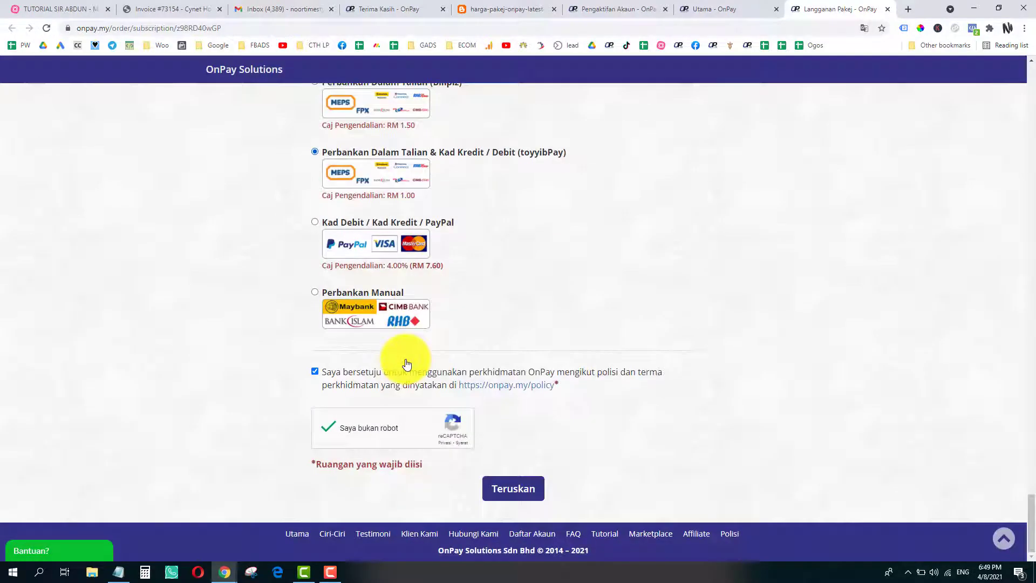
{"action": "left_click", "coordinate": [526, 489]}
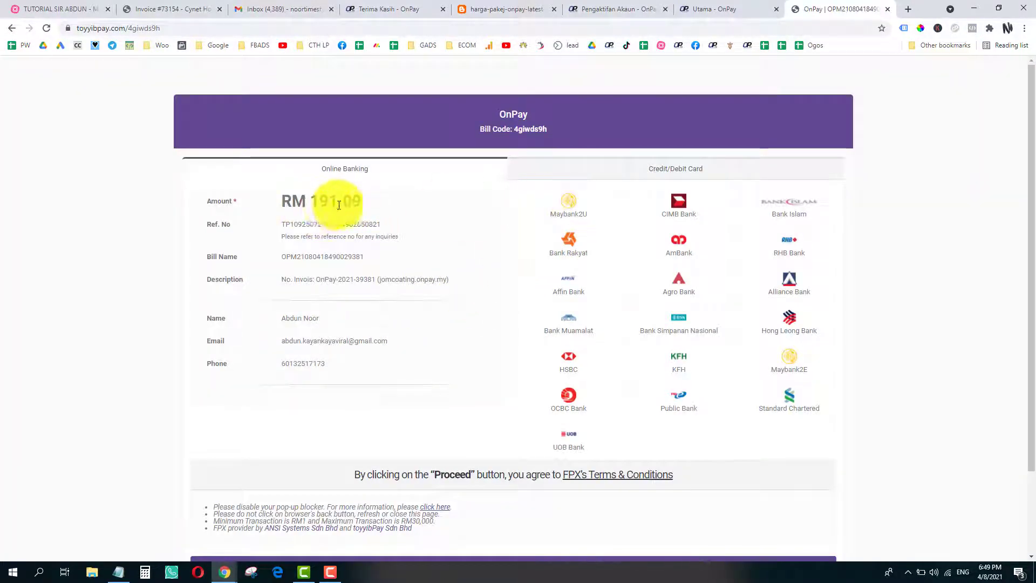
- Pay the RM 191.00 toyyibPay bill through Maybank2U online banking
{"action": "left_click", "coordinate": [570, 211]}
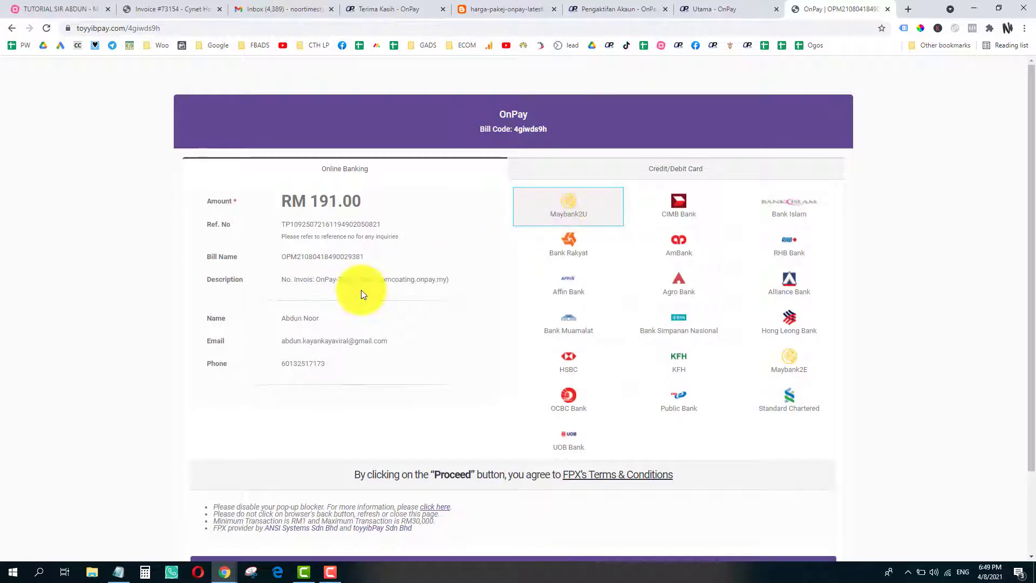
{"action": "scroll", "coordinate": [432, 345], "scroll_direction": "down", "scroll_amount": 2}
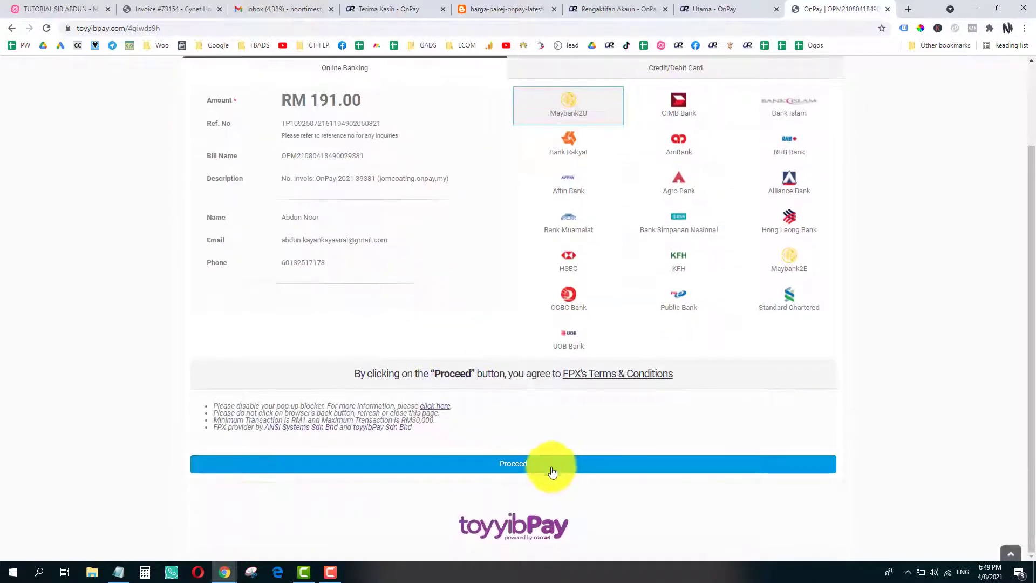
{"action": "left_click", "coordinate": [330, 572]}
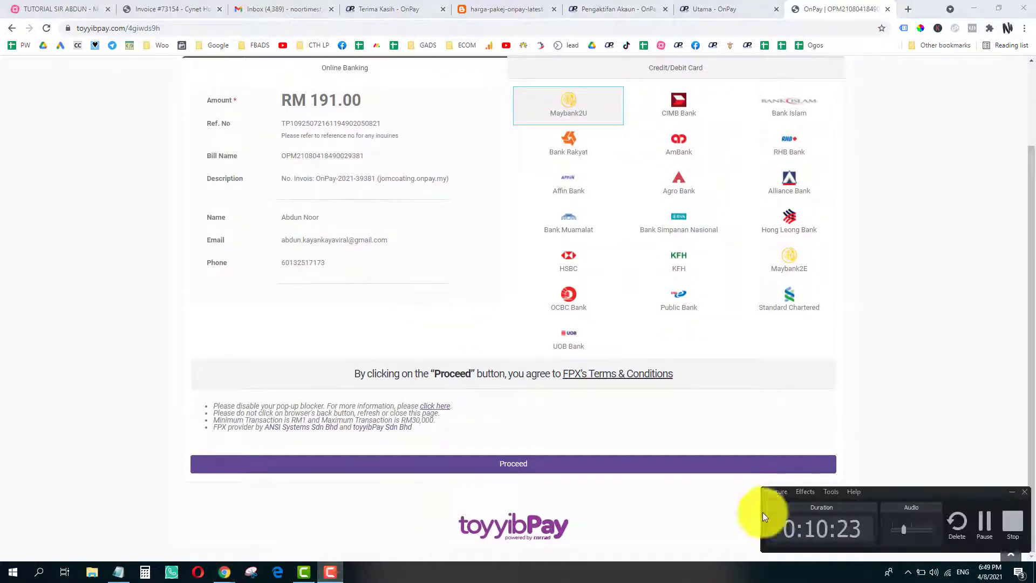
{"action": "left_click", "coordinate": [985, 523]}
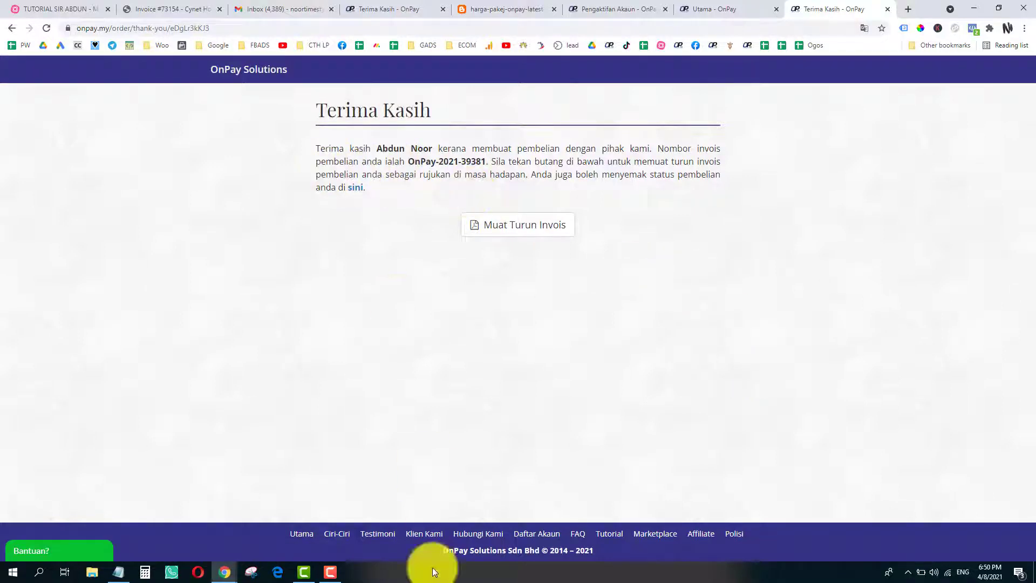
- Reload the OnPay dashboard to confirm Premium until 04-09-2021, then open the TUTORIAL SIR ABDUN map
{"action": "left_click", "coordinate": [331, 574]}
{"action": "left_click", "coordinate": [331, 573]}
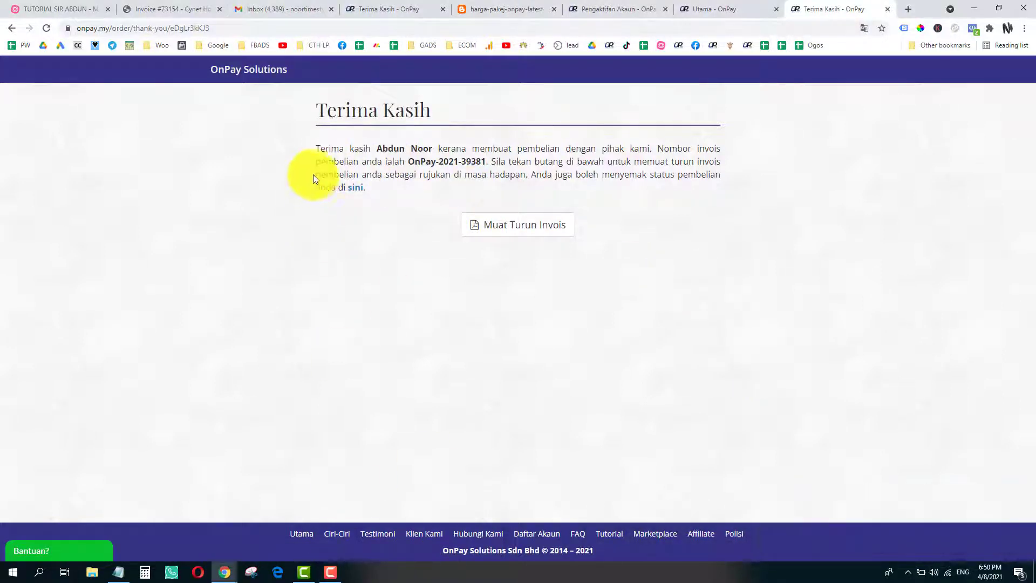
{"action": "left_click", "coordinate": [724, 9]}
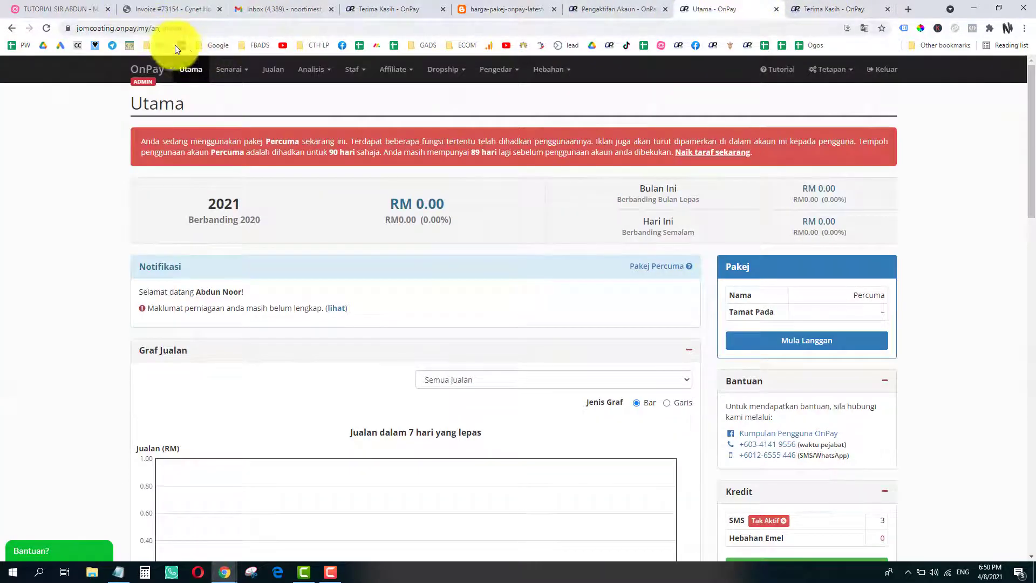
{"action": "left_click", "coordinate": [46, 28]}
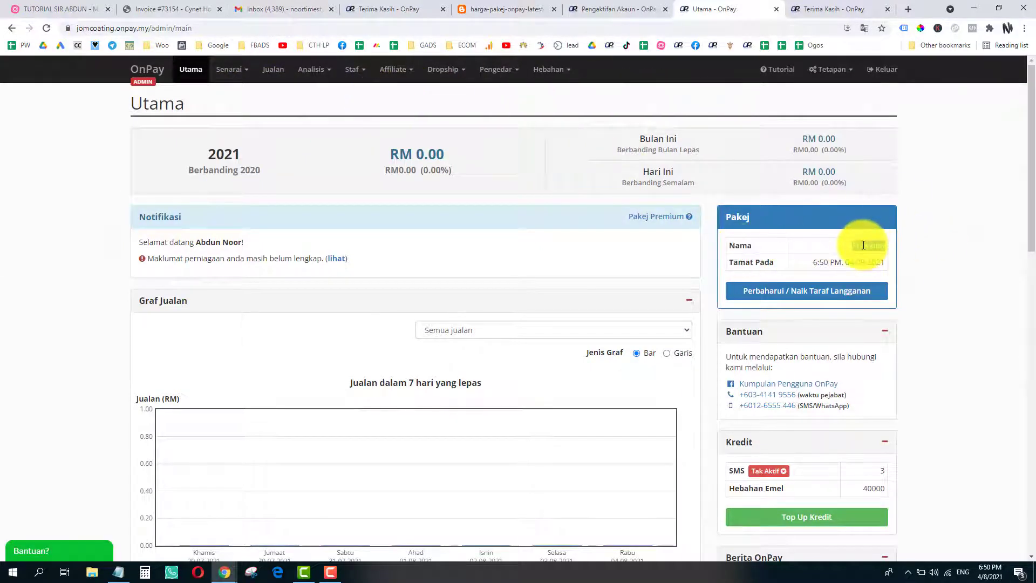
{"action": "left_click", "coordinate": [938, 280]}
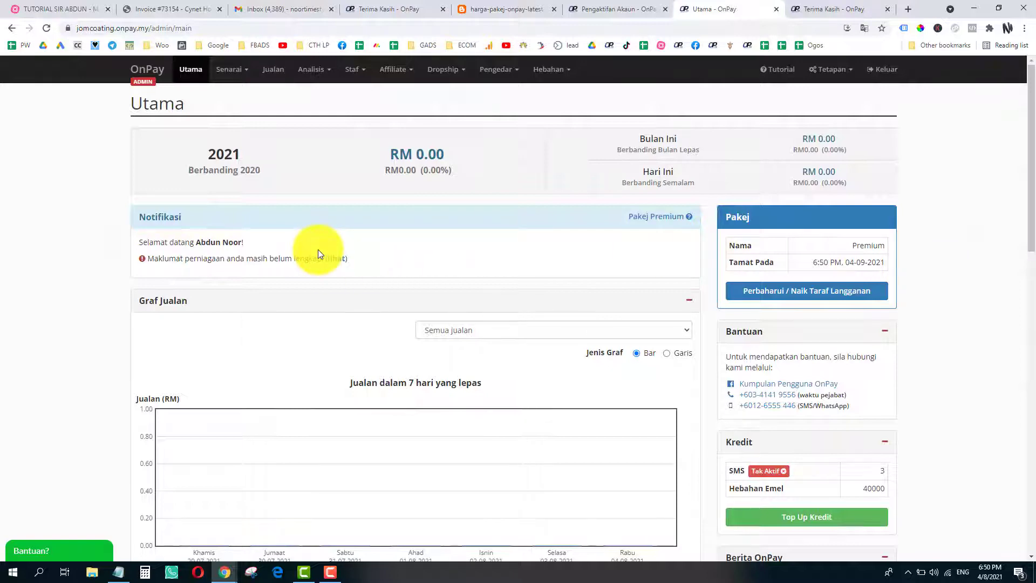
{"action": "left_click", "coordinate": [59, 9]}
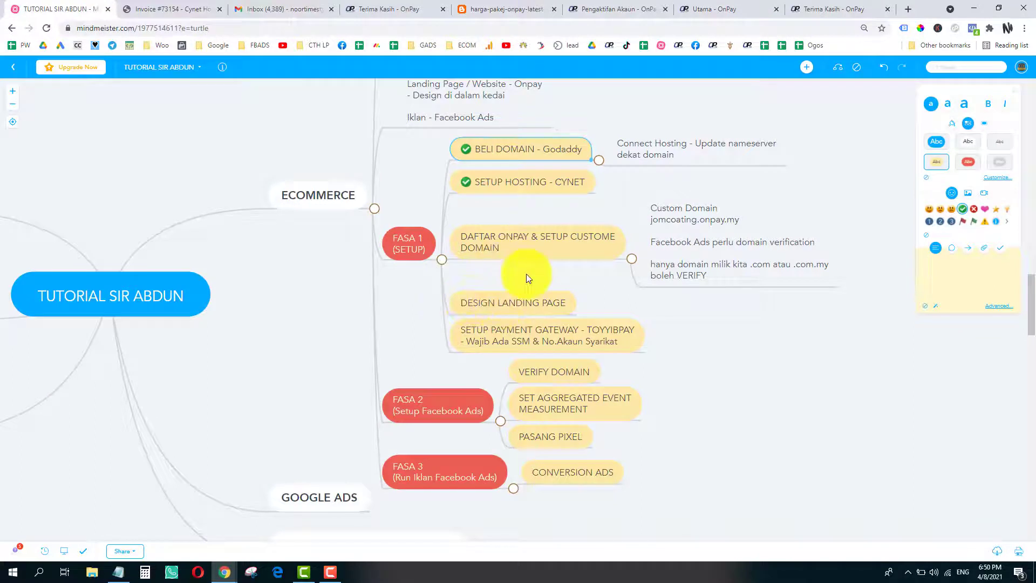
- Pan to the FASA 1 branch, drop the DAFTAR ONPAY node back in place, and return to Terima Kasih
{"action": "left_click_drag", "start_coordinate": [526, 278], "coordinate": [478, 295]}
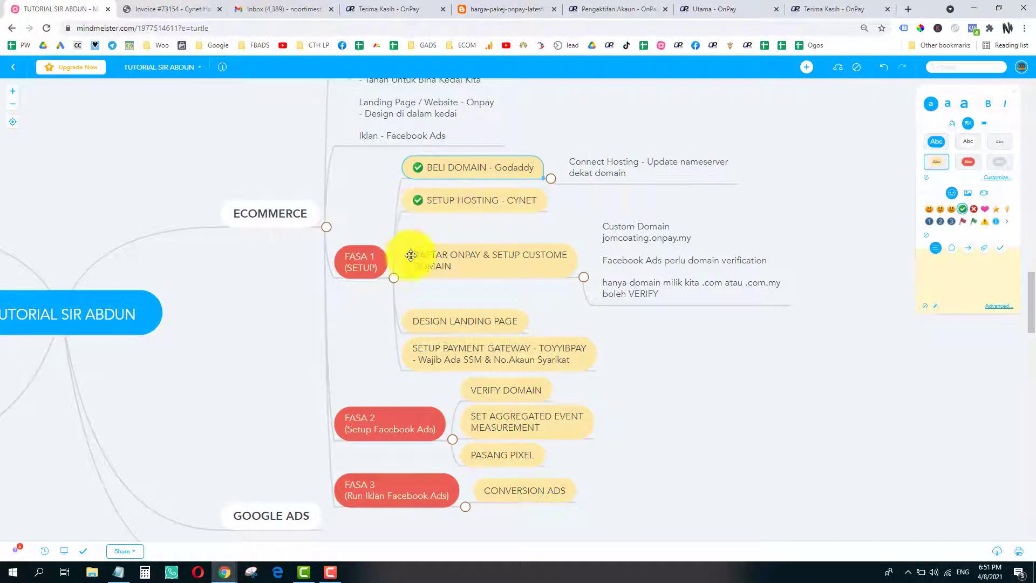
{"action": "left_click_drag", "start_coordinate": [437, 261], "coordinate": [478, 261]}
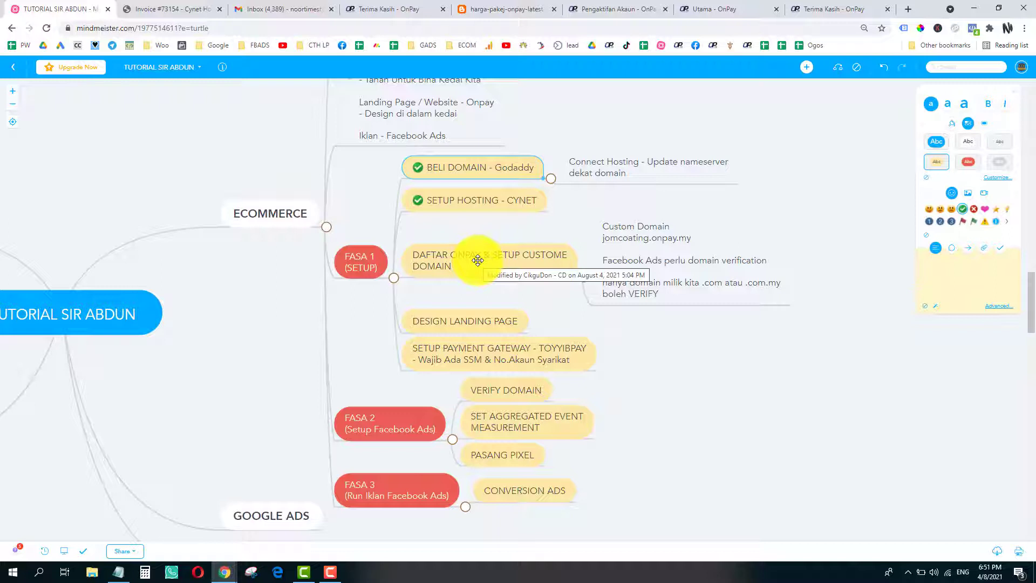
{"action": "left_click_drag", "start_coordinate": [478, 261], "coordinate": [457, 256]}
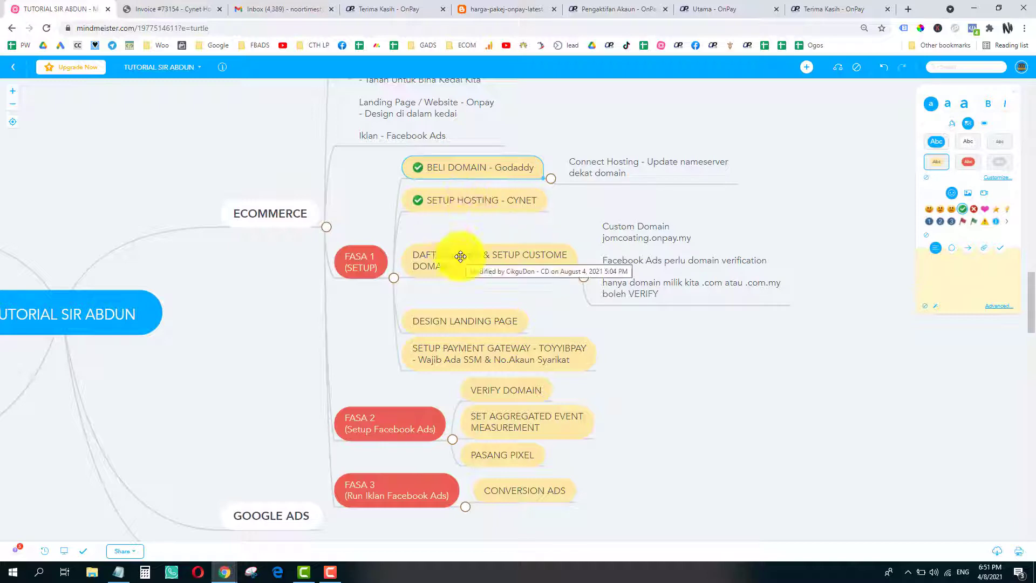
{"action": "left_click", "coordinate": [831, 9]}
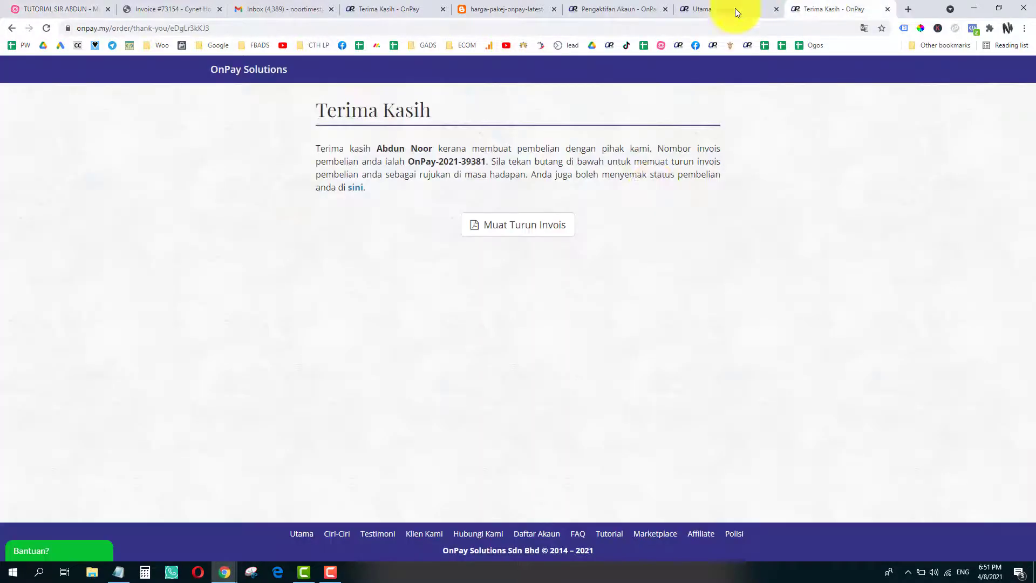
- Return to the OnPay Utama dashboard and open the Tetapan menu listing Custom Domain
{"action": "left_click", "coordinate": [707, 9]}
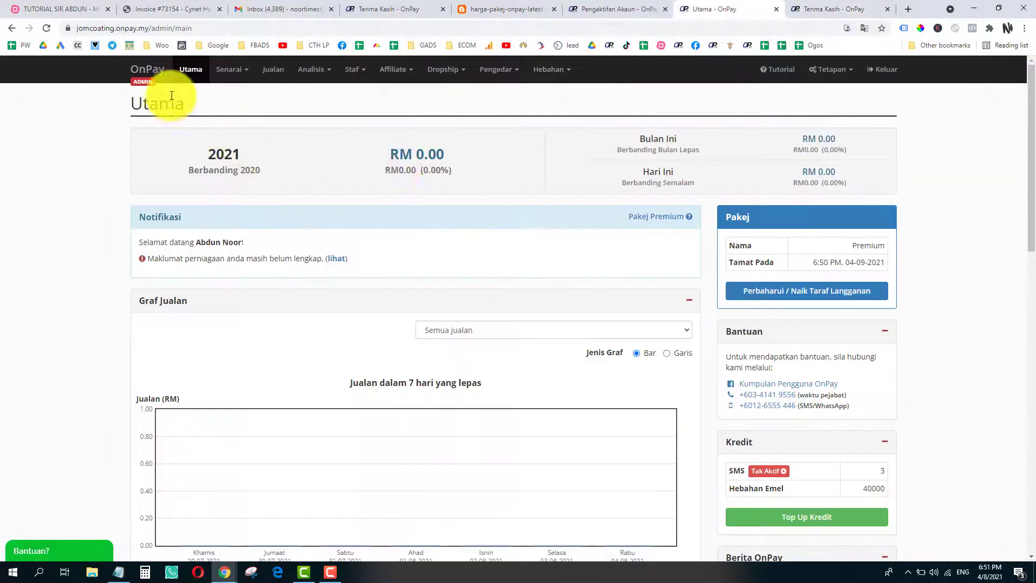
{"action": "left_click", "coordinate": [844, 74]}
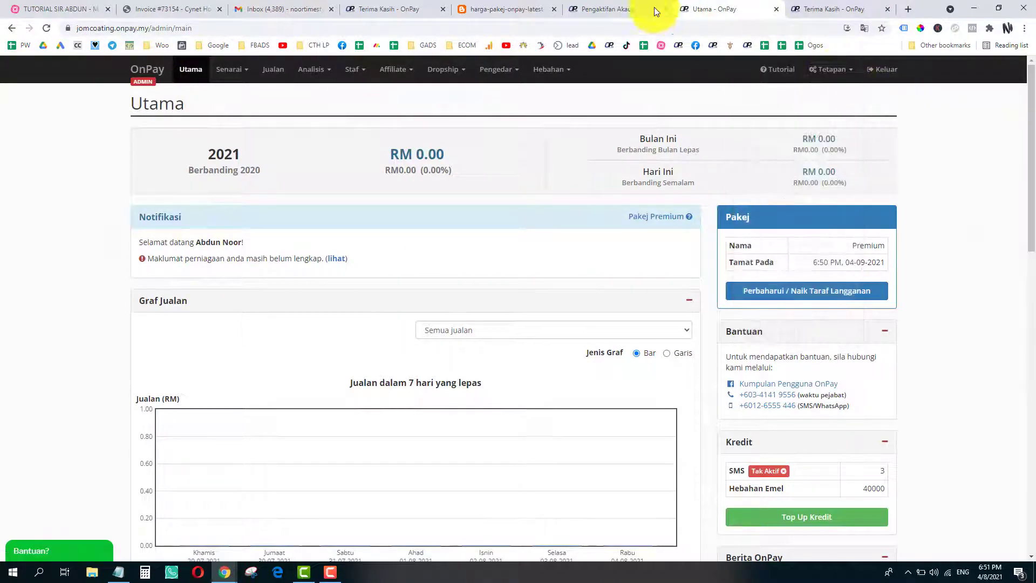
{"action": "left_click", "coordinate": [60, 9]}
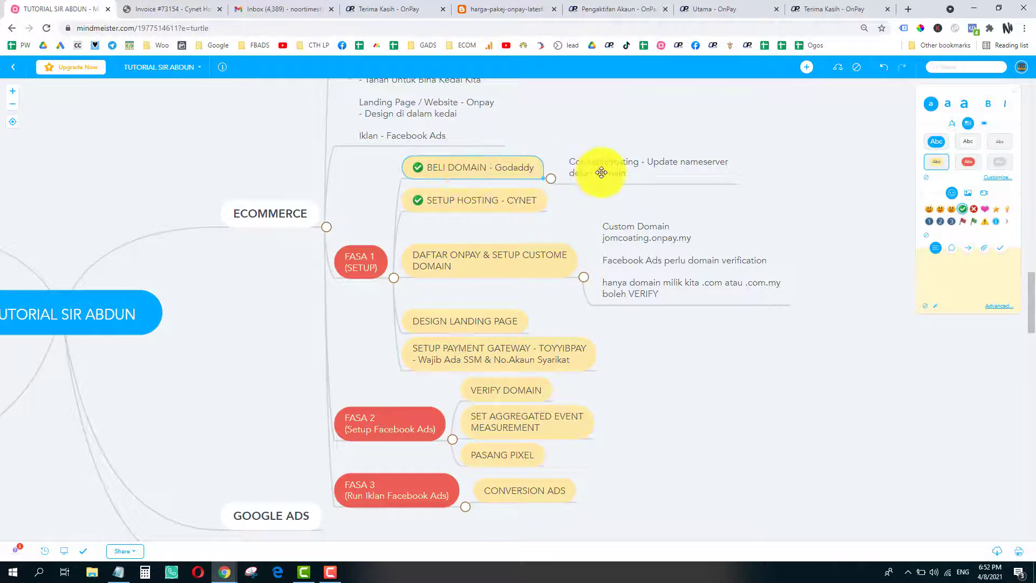
{"action": "left_click", "coordinate": [799, 6]}
{"action": "left_click", "coordinate": [723, 9]}
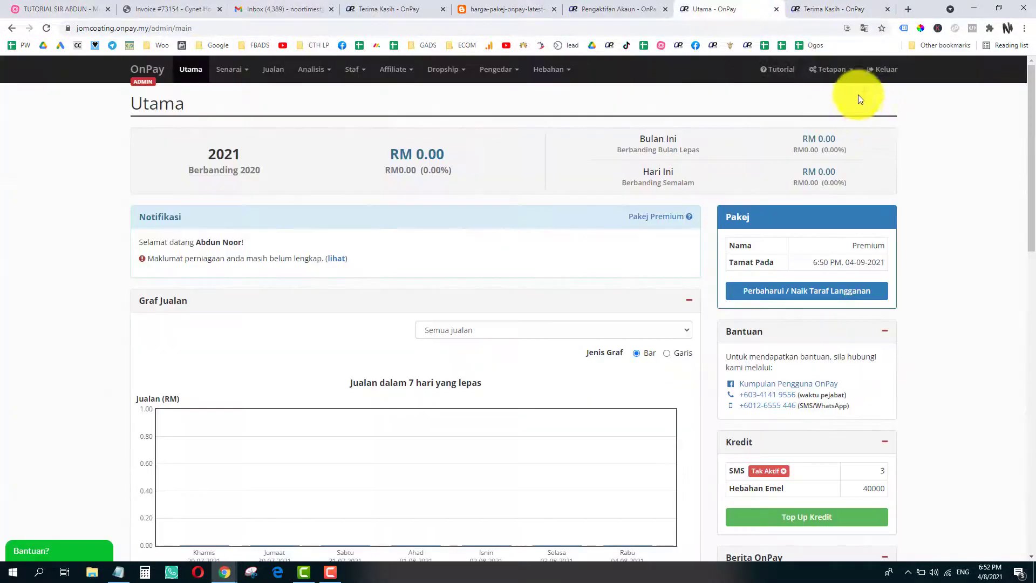
{"action": "left_click", "coordinate": [831, 71]}
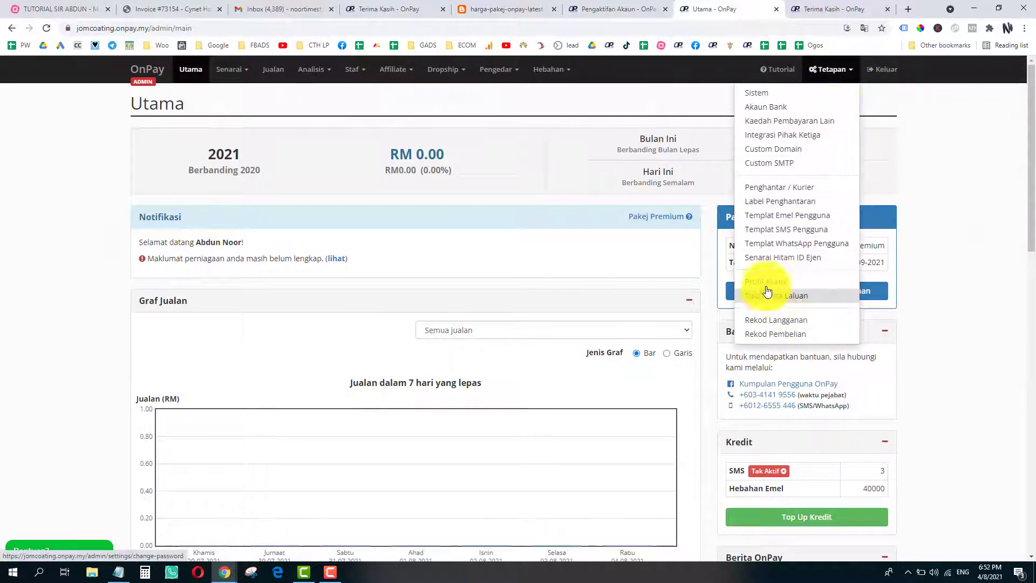
{"action": "left_click", "coordinate": [789, 151]}
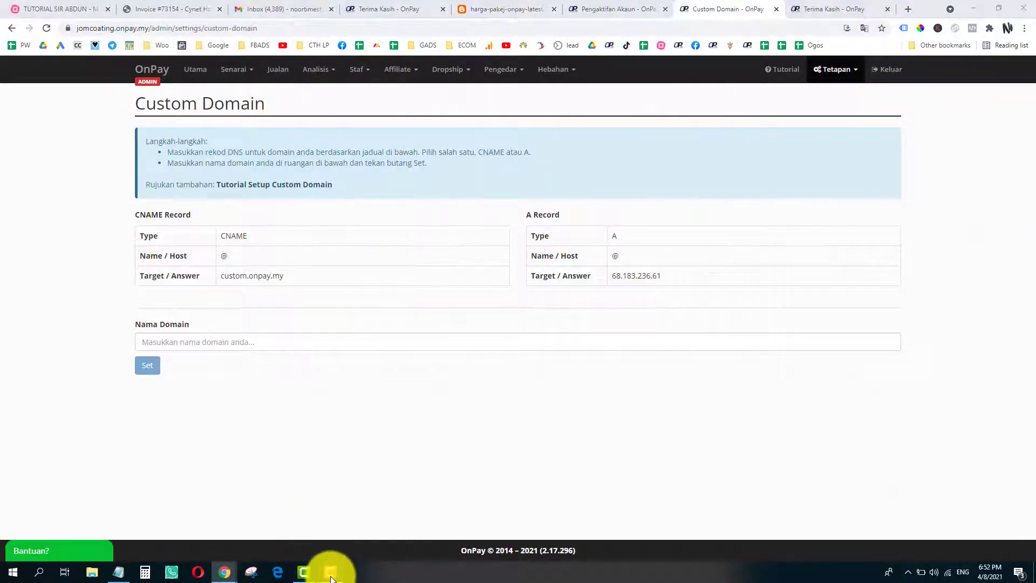
{"action": "left_click", "coordinate": [330, 573]}
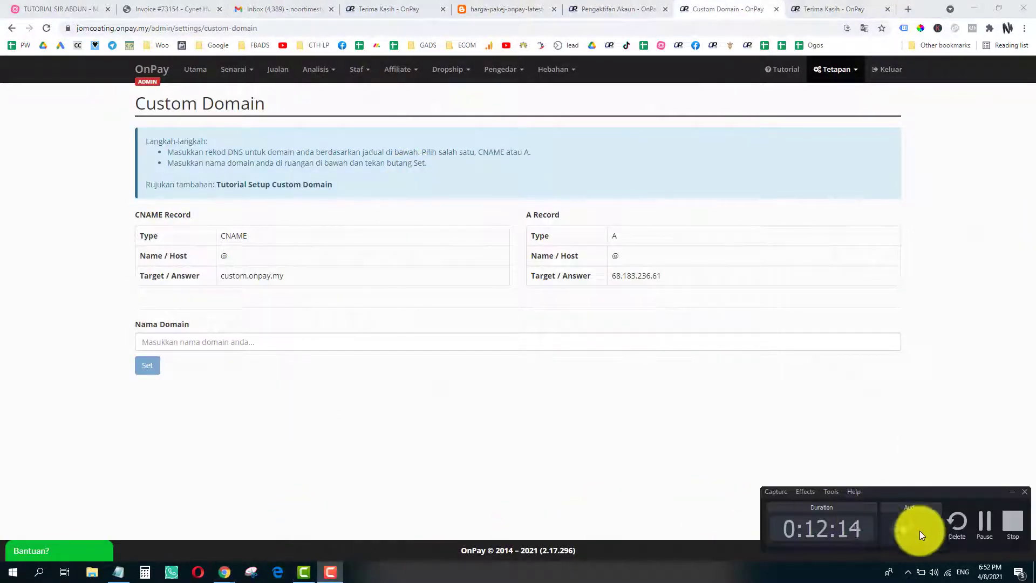
{"action": "left_click", "coordinate": [982, 525]}
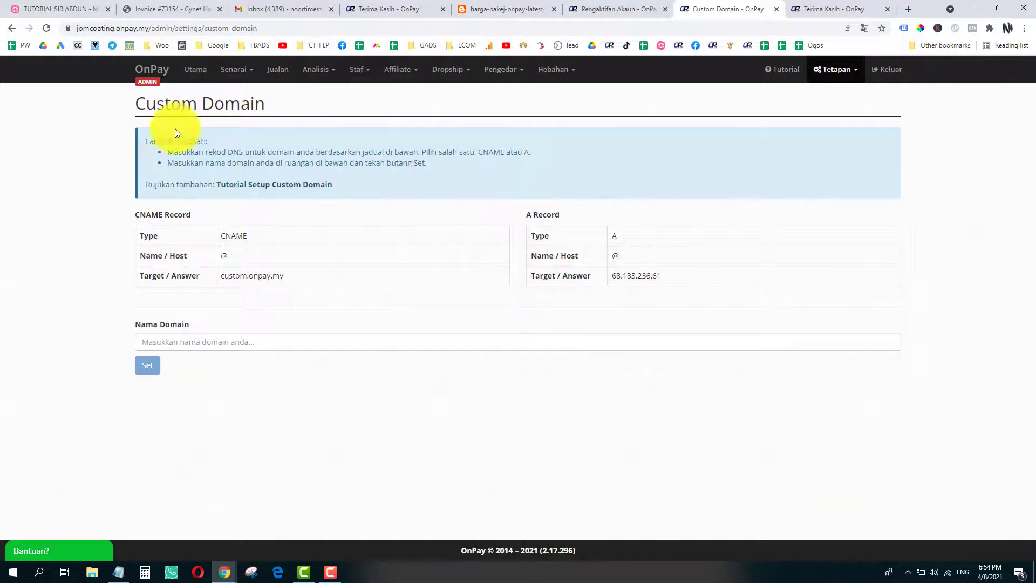
{"action": "left_click_drag", "start_coordinate": [138, 104], "coordinate": [262, 103]}
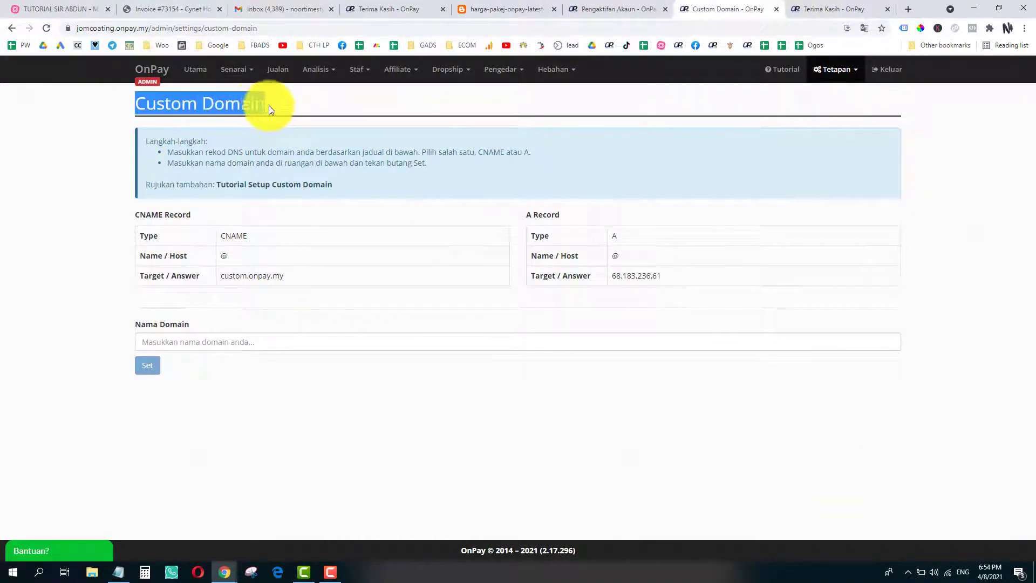
{"action": "left_click", "coordinate": [268, 105]}
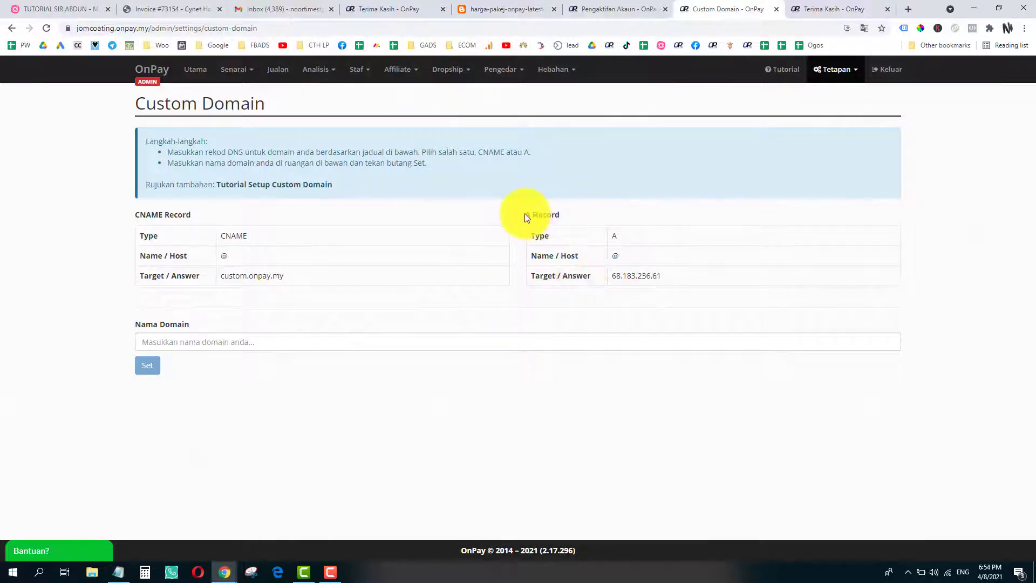
{"action": "left_click_drag", "start_coordinate": [526, 213], "coordinate": [571, 215]}
{"action": "left_click", "coordinate": [542, 215]}
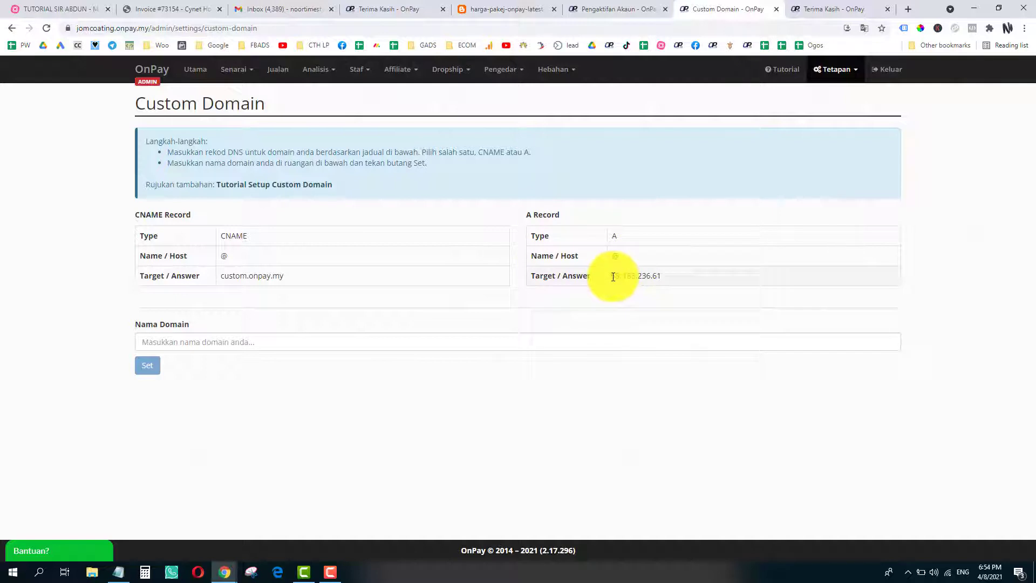
{"action": "left_click_drag", "start_coordinate": [613, 277], "coordinate": [657, 277]}
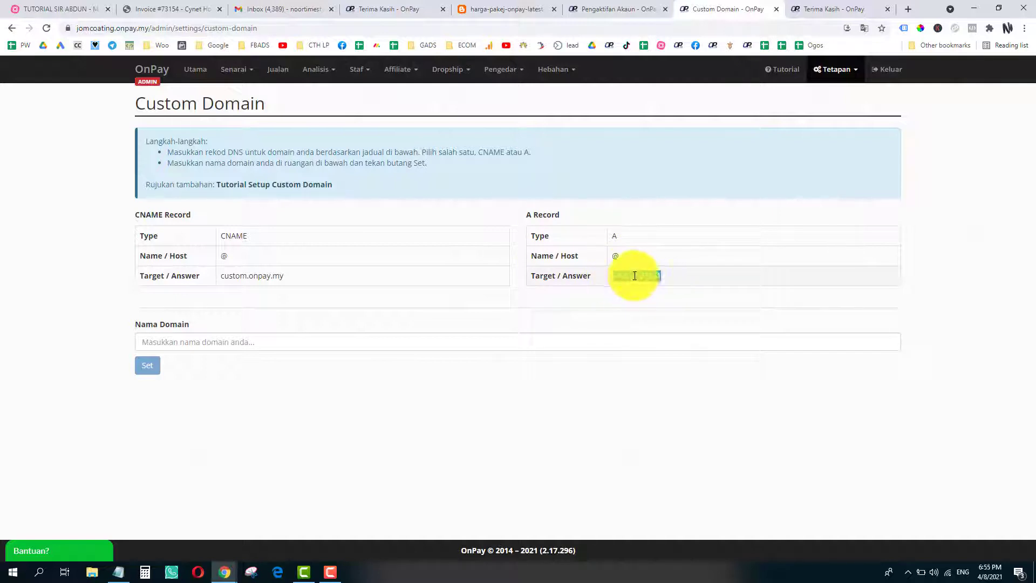
{"action": "left_click", "coordinate": [635, 275]}
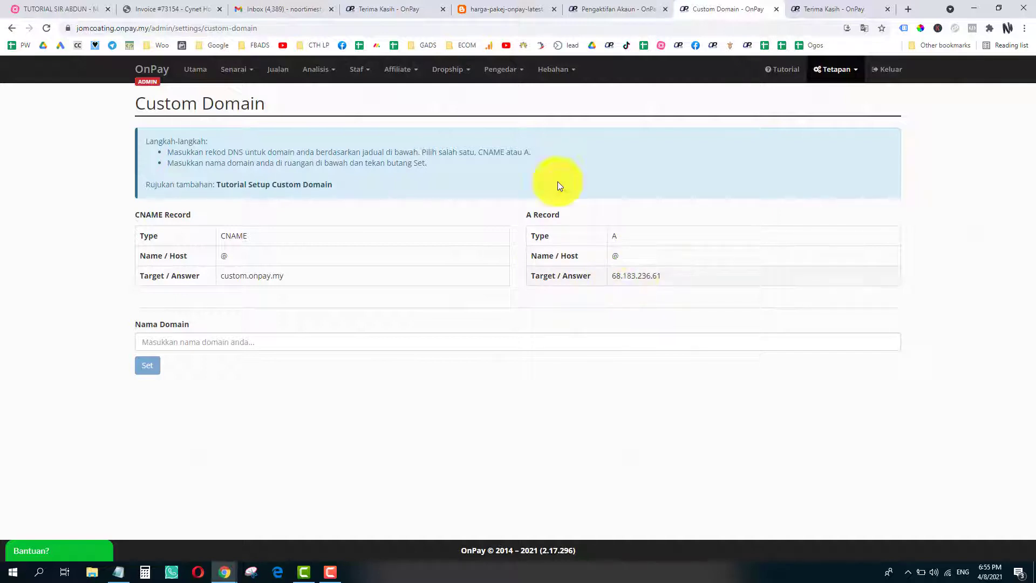
- Go to cynet.com.my in a new tab and log in to the Client Area
{"action": "left_click", "coordinate": [910, 11]}
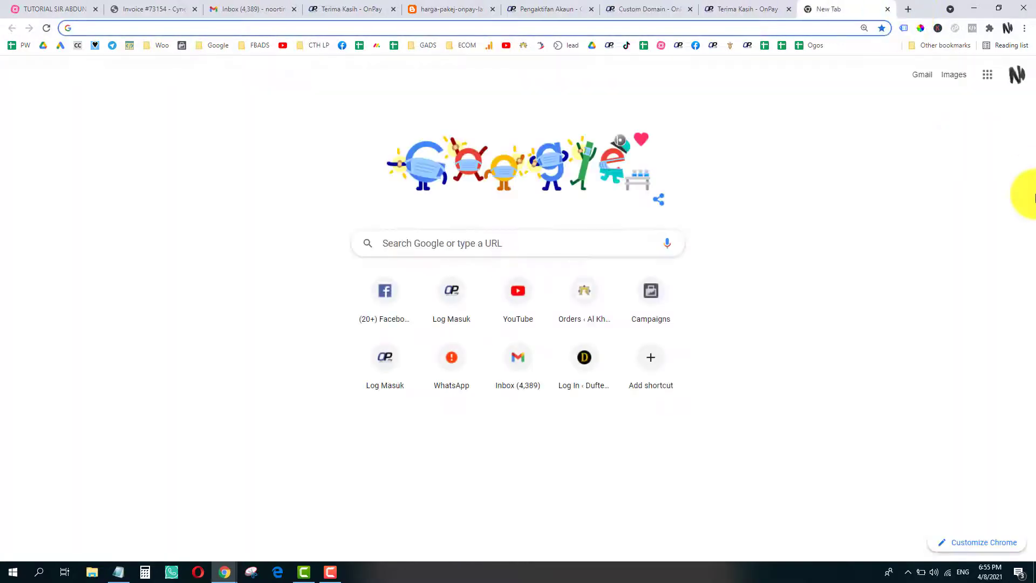
{"action": "type", "text": "cynet.com.my"}
{"action": "key", "text": "Return"}
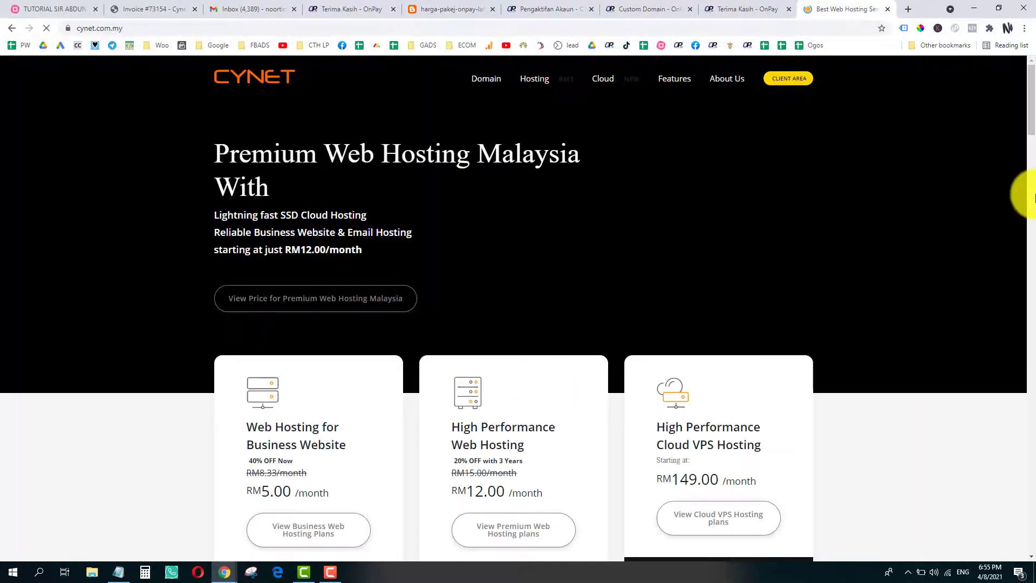
{"action": "left_click", "coordinate": [806, 86]}
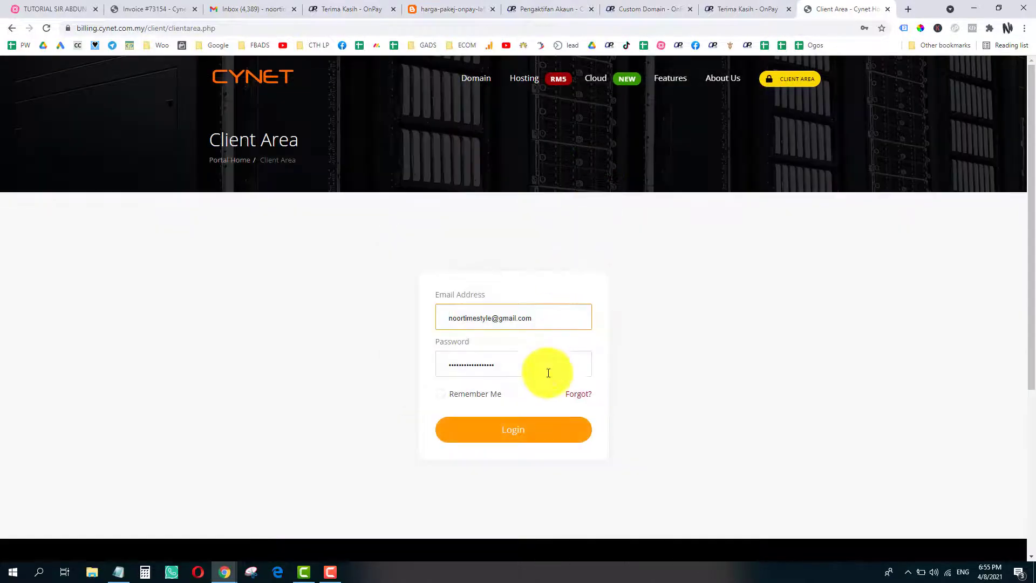
{"action": "left_click", "coordinate": [528, 430]}
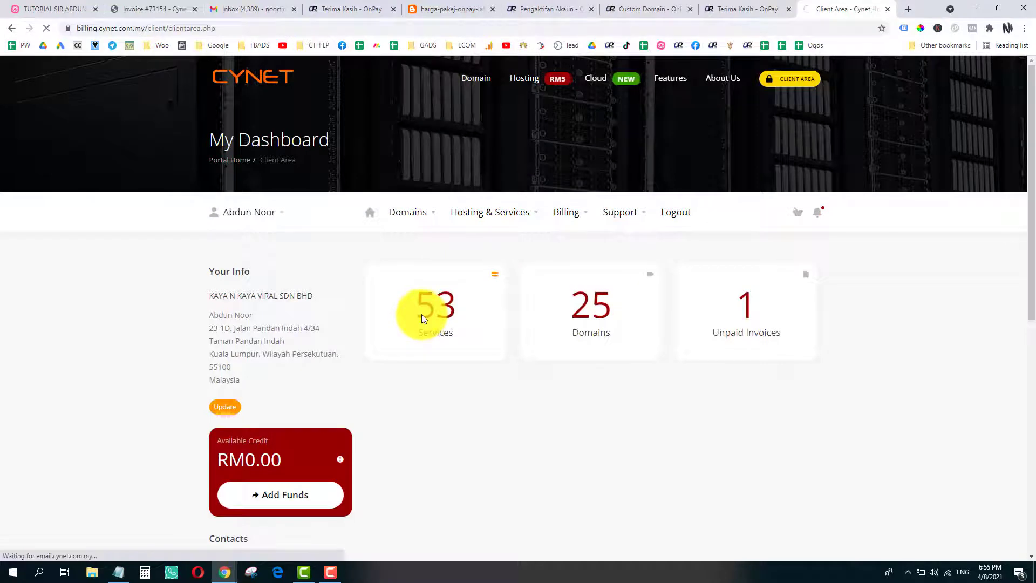
- Find jomcoating.com in the Services list and open its hosting service
{"action": "left_click", "coordinate": [422, 315]}
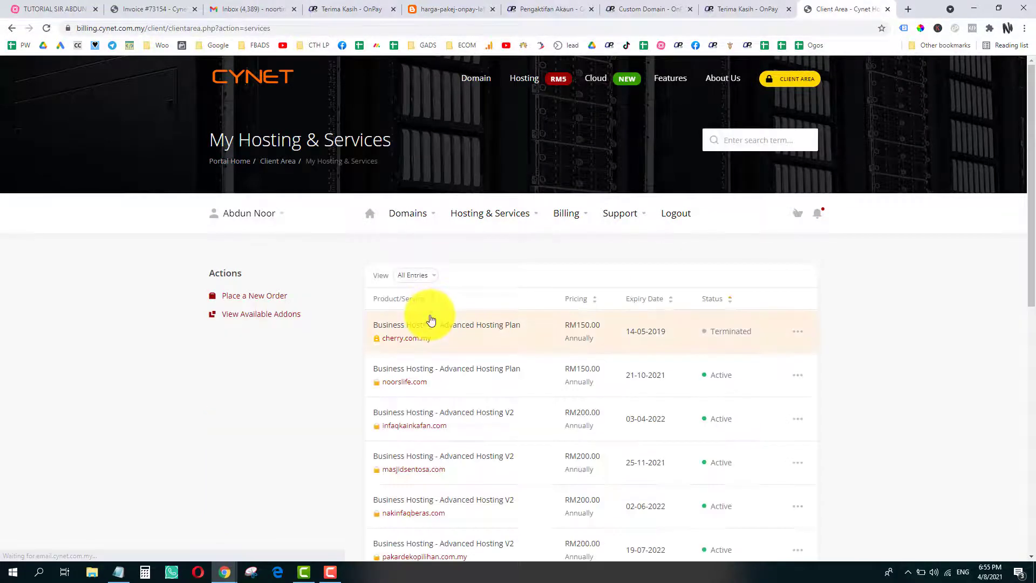
{"action": "scroll", "coordinate": [426, 318], "scroll_direction": "down", "scroll_amount": 9}
{"action": "left_click", "coordinate": [416, 273]}
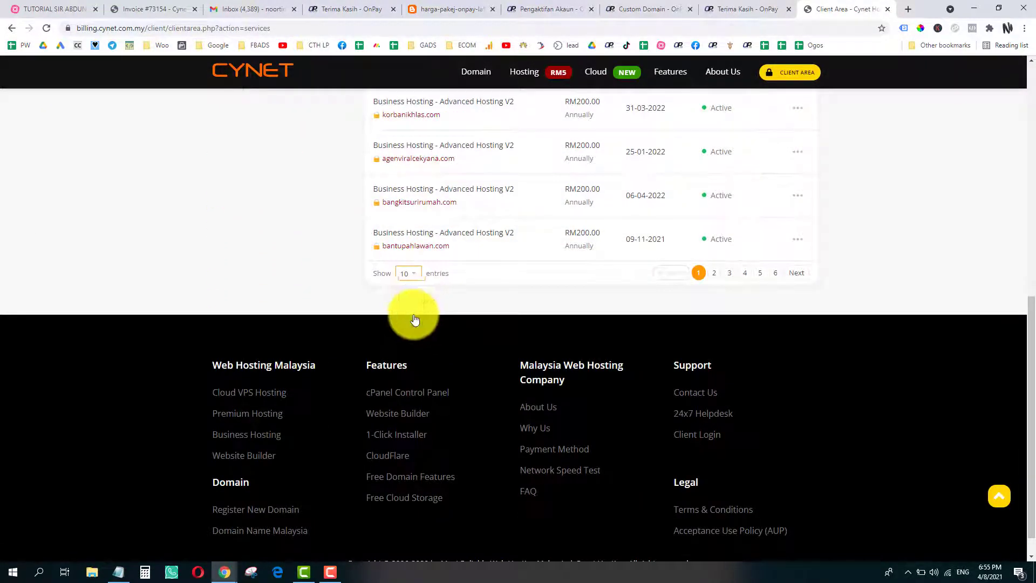
{"action": "left_click", "coordinate": [415, 319]}
{"action": "scroll", "coordinate": [443, 292], "scroll_direction": "up", "scroll_amount": 8}
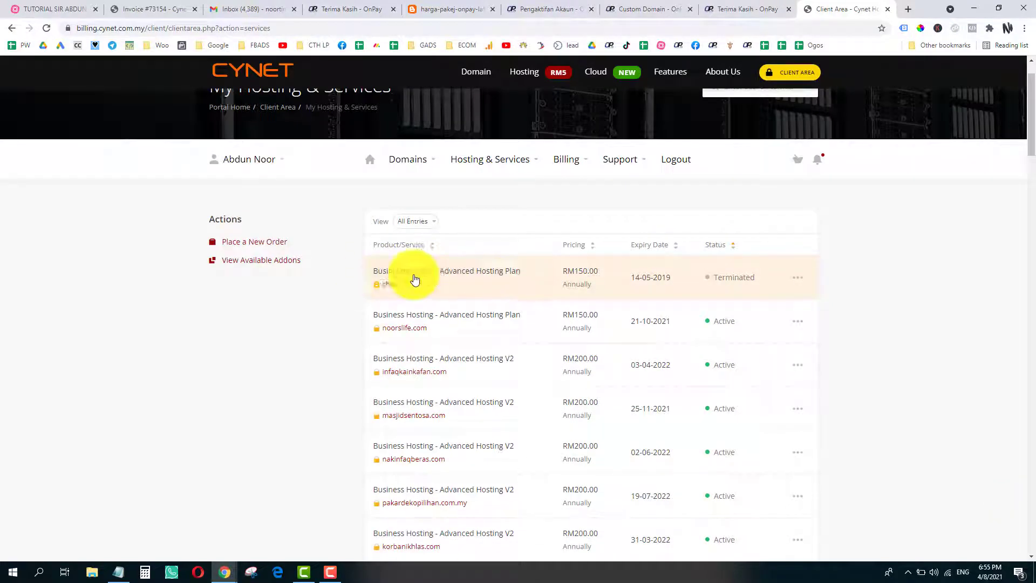
{"action": "key", "text": "ctrl+f"}
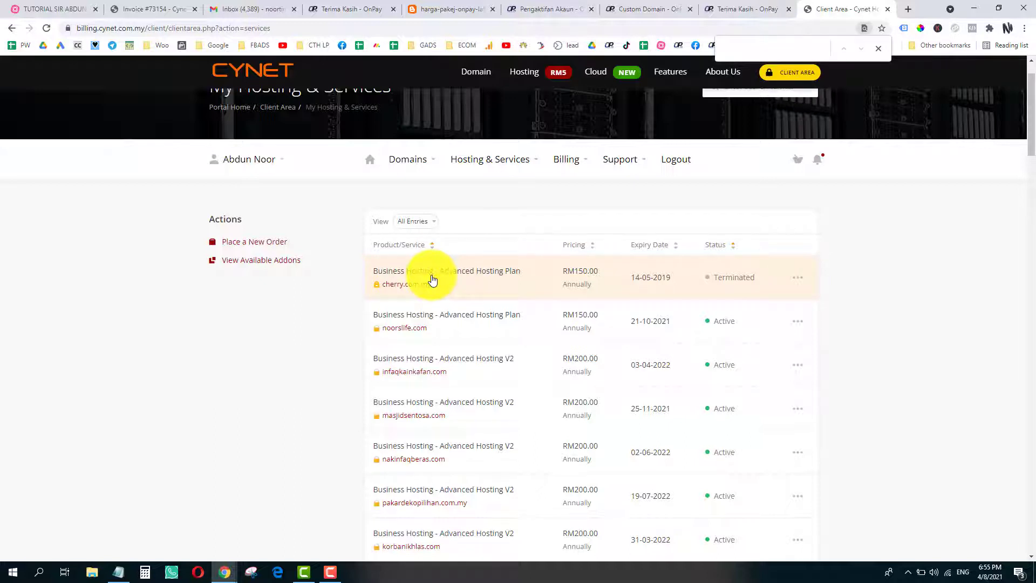
{"action": "type", "text": "jomc"}
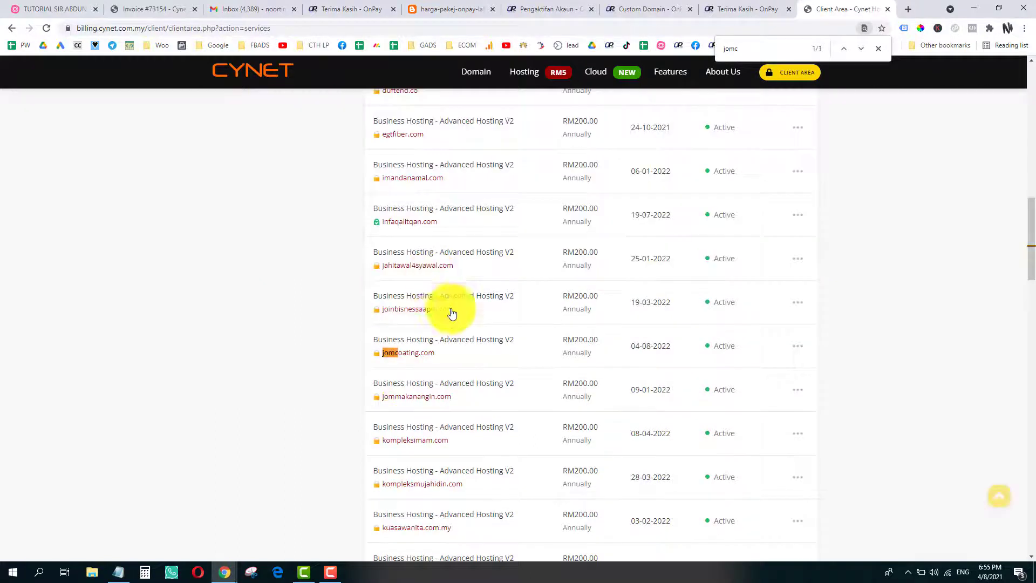
{"action": "left_click", "coordinate": [459, 344]}
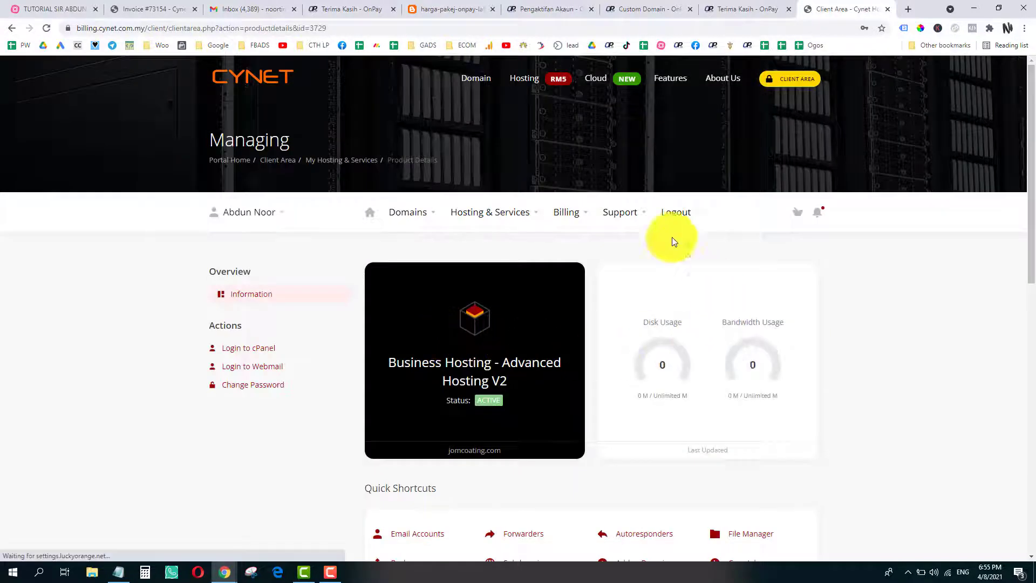
- Launch cPanel for the jomcoating.com Business Hosting service
{"action": "scroll", "coordinate": [654, 347], "scroll_direction": "down", "scroll_amount": 7}
{"action": "scroll", "coordinate": [488, 442], "scroll_direction": "up", "scroll_amount": 4}
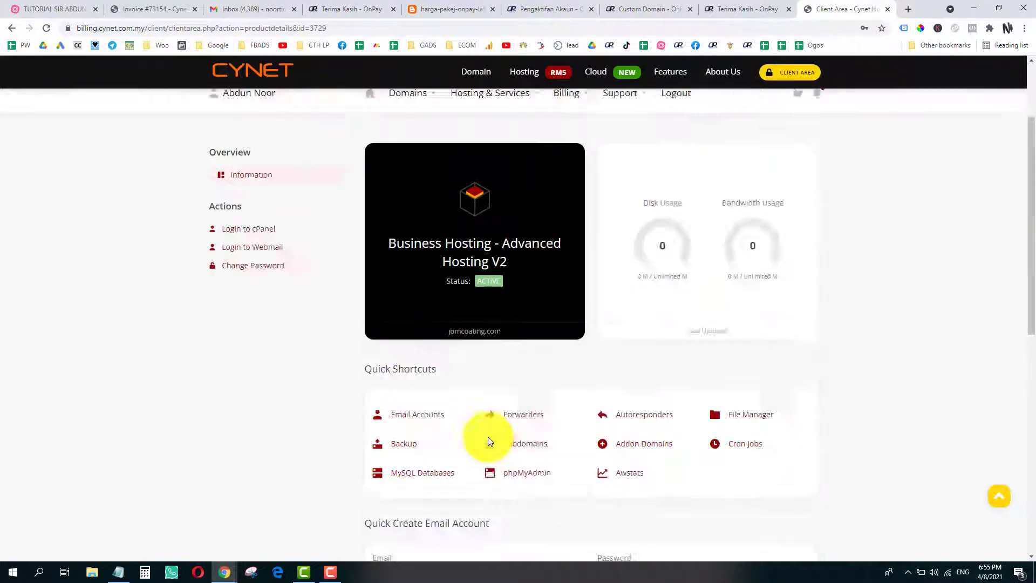
{"action": "scroll", "coordinate": [488, 436], "scroll_direction": "up", "scroll_amount": 2}
{"action": "scroll", "coordinate": [482, 424], "scroll_direction": "down", "scroll_amount": 5}
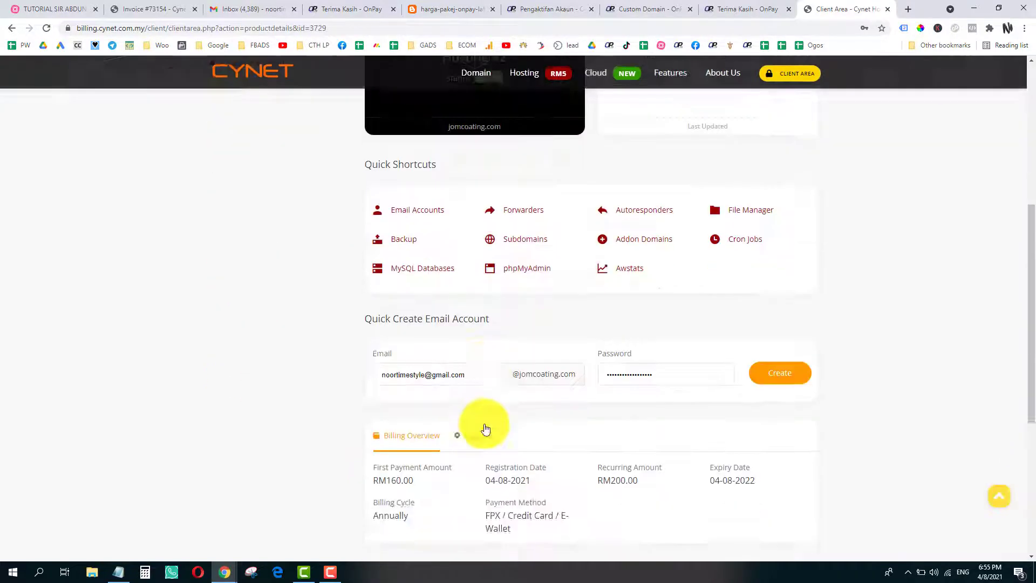
{"action": "scroll", "coordinate": [481, 426], "scroll_direction": "up", "scroll_amount": 5}
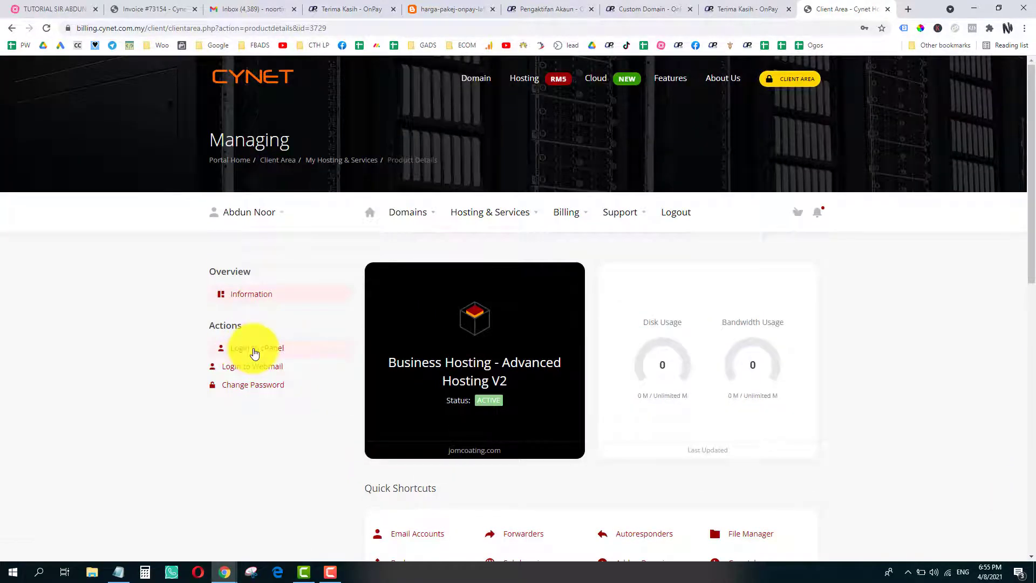
{"action": "left_click", "coordinate": [255, 351]}
{"action": "left_click", "coordinate": [337, 575]}
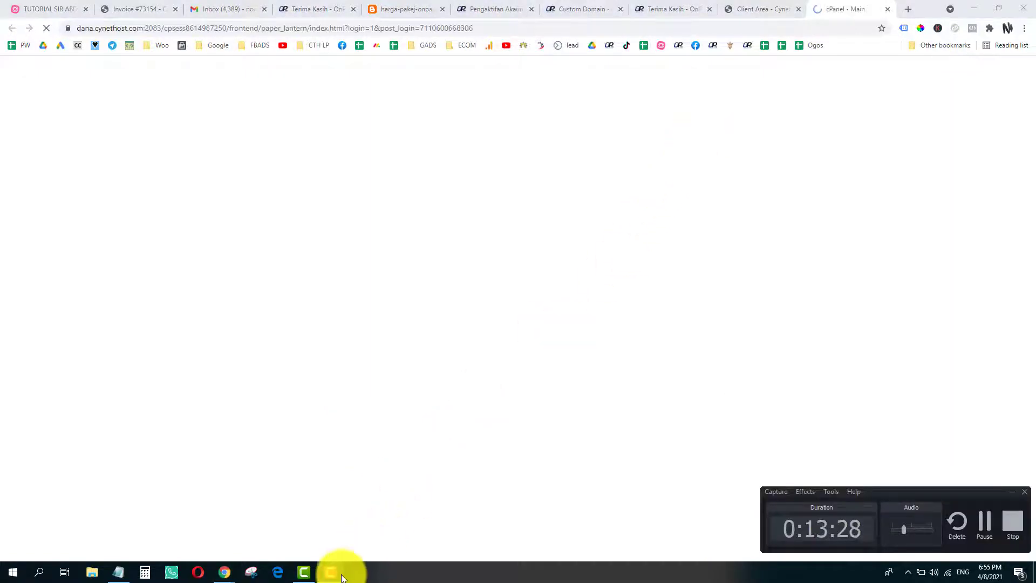
- Open the Zone Editor for jomcoating.com and filter to its A records, both 78.47.57.7
{"action": "left_click", "coordinate": [332, 573]}
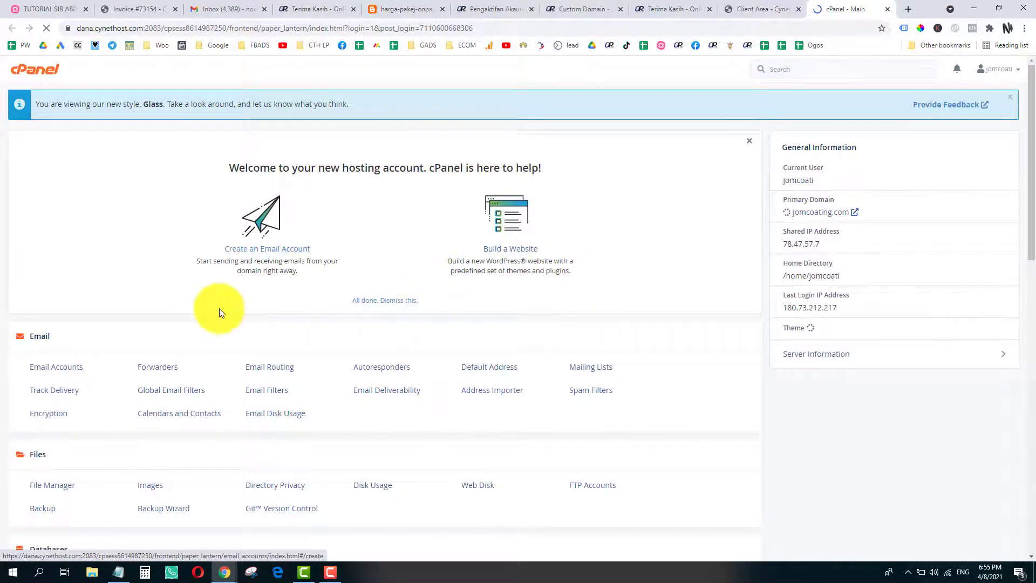
{"action": "scroll", "coordinate": [151, 273], "scroll_direction": "down", "scroll_amount": 5}
{"action": "scroll", "coordinate": [150, 271], "scroll_direction": "up", "scroll_amount": 5}
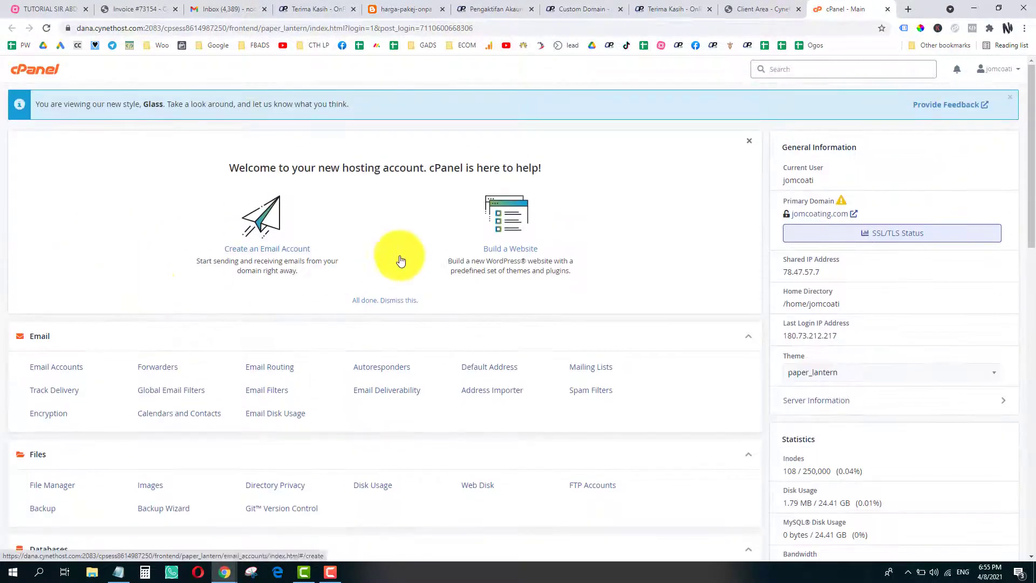
{"action": "scroll", "coordinate": [331, 206], "scroll_direction": "down", "scroll_amount": 2}
{"action": "scroll", "coordinate": [329, 205], "scroll_direction": "down", "scroll_amount": 6}
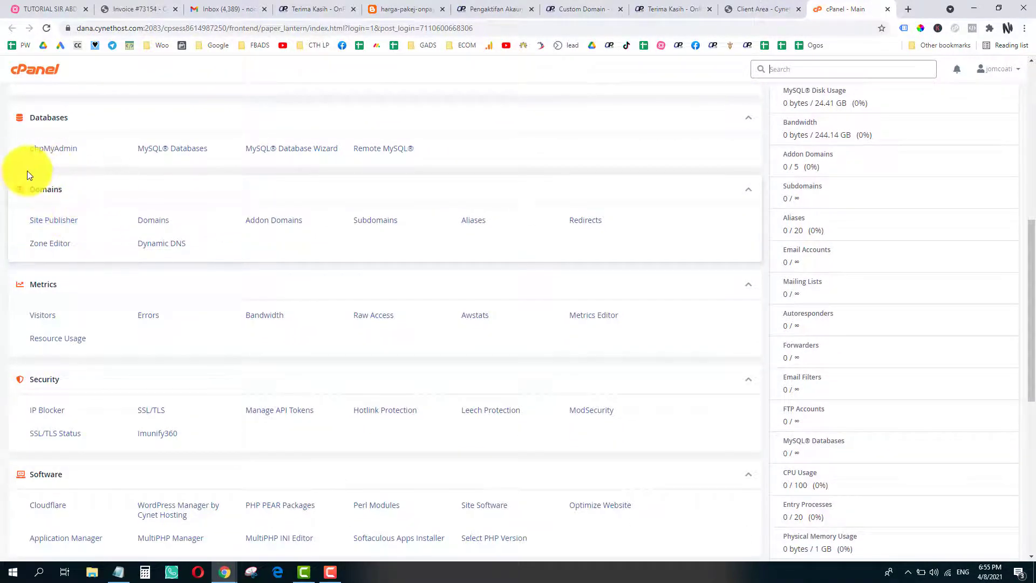
{"action": "left_click", "coordinate": [47, 246]}
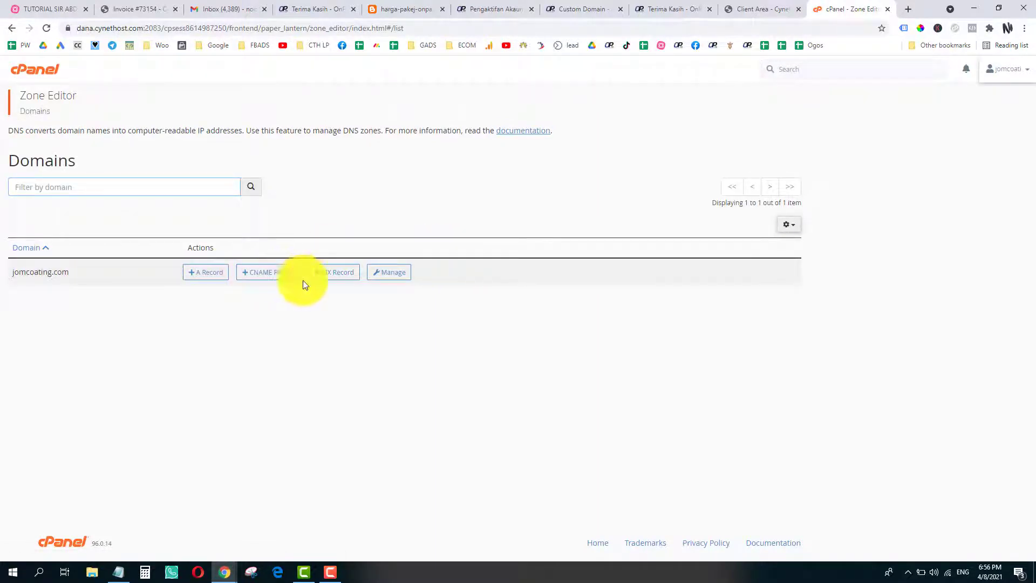
{"action": "left_click", "coordinate": [392, 277]}
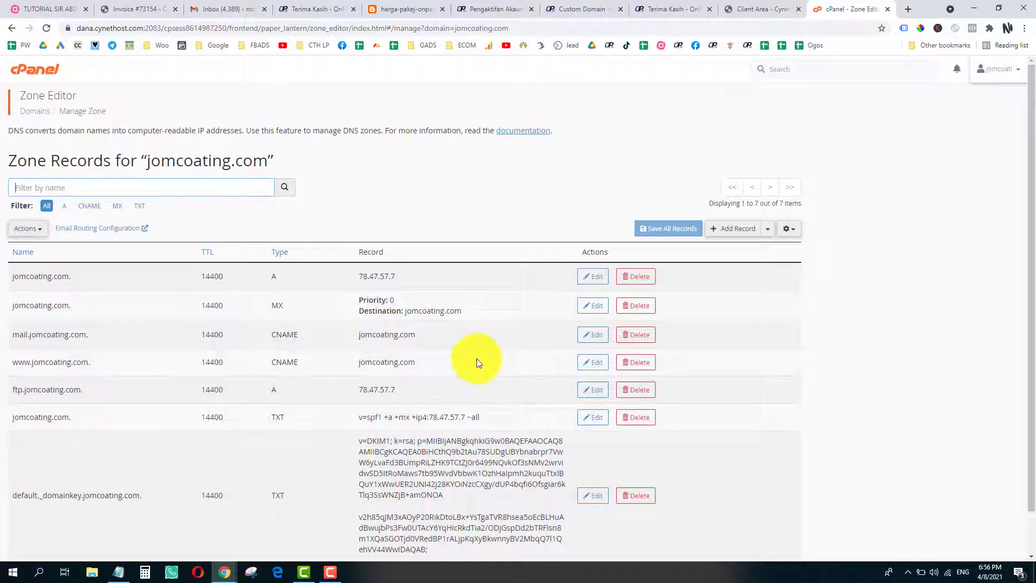
{"action": "left_click", "coordinate": [65, 207]}
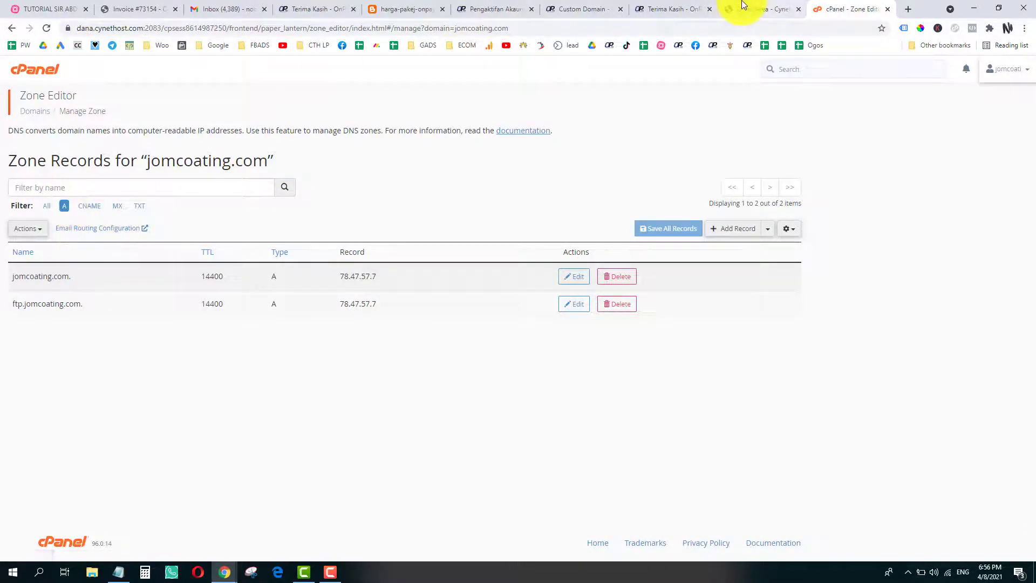
- Check OnPay's required A record IP 68.183.236.61, then open the jomcoating.com. A record for editing
{"action": "left_click", "coordinate": [582, 9]}
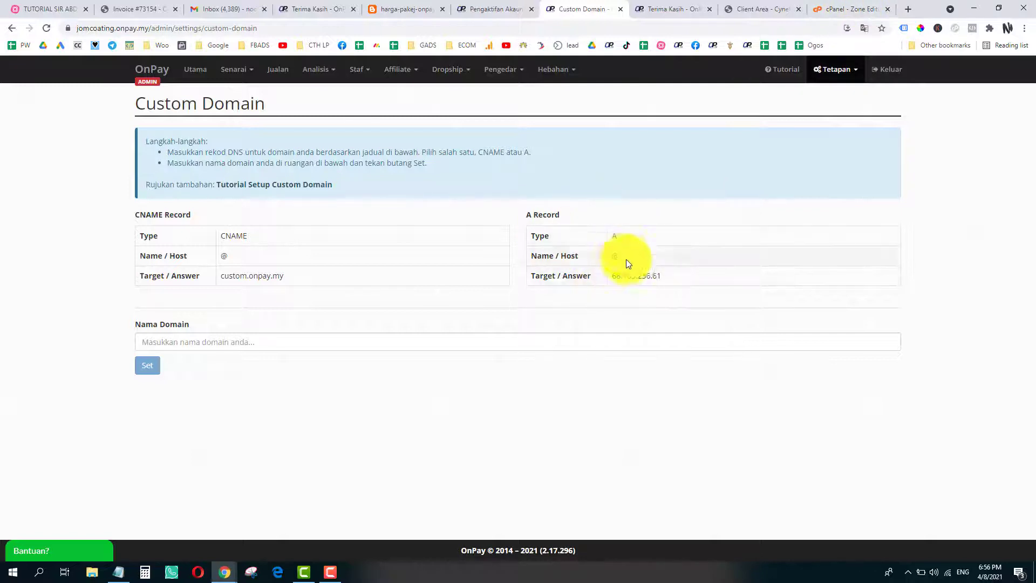
{"action": "left_click_drag", "start_coordinate": [851, 9], "coordinate": [673, 8]}
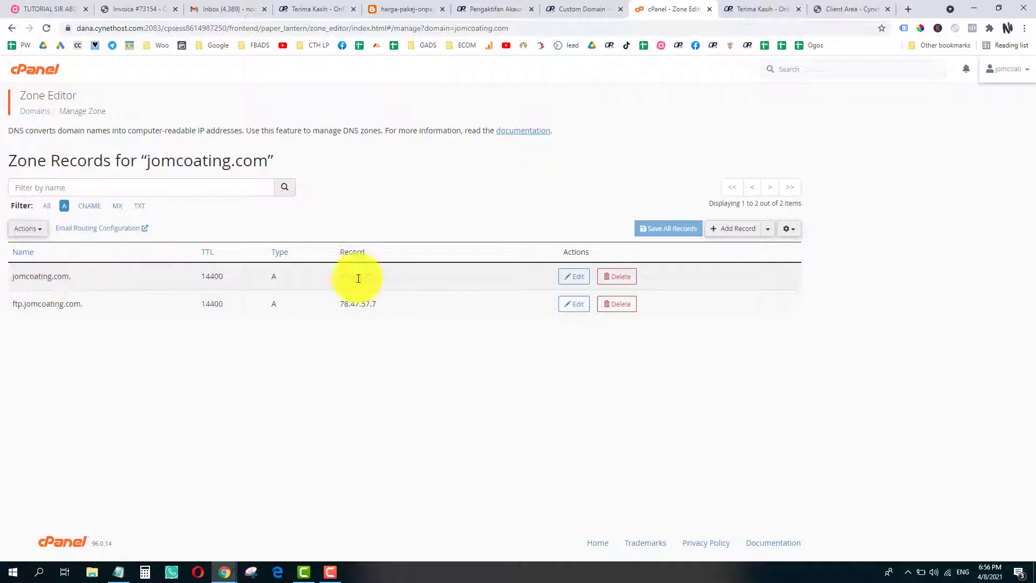
{"action": "left_click", "coordinate": [596, 9]}
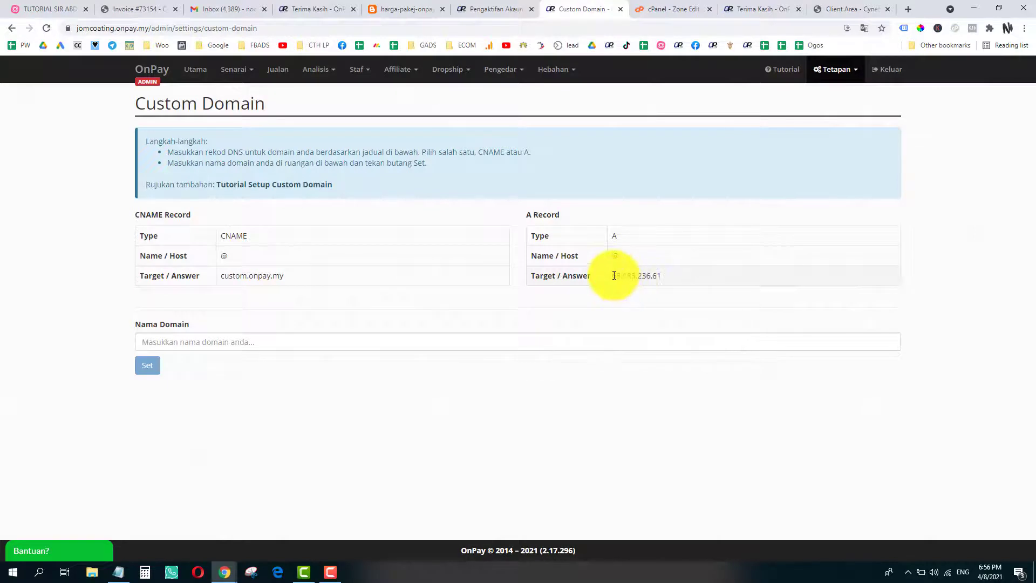
{"action": "left_click_drag", "start_coordinate": [614, 276], "coordinate": [670, 276]}
{"action": "key", "text": "ctrl+c"}
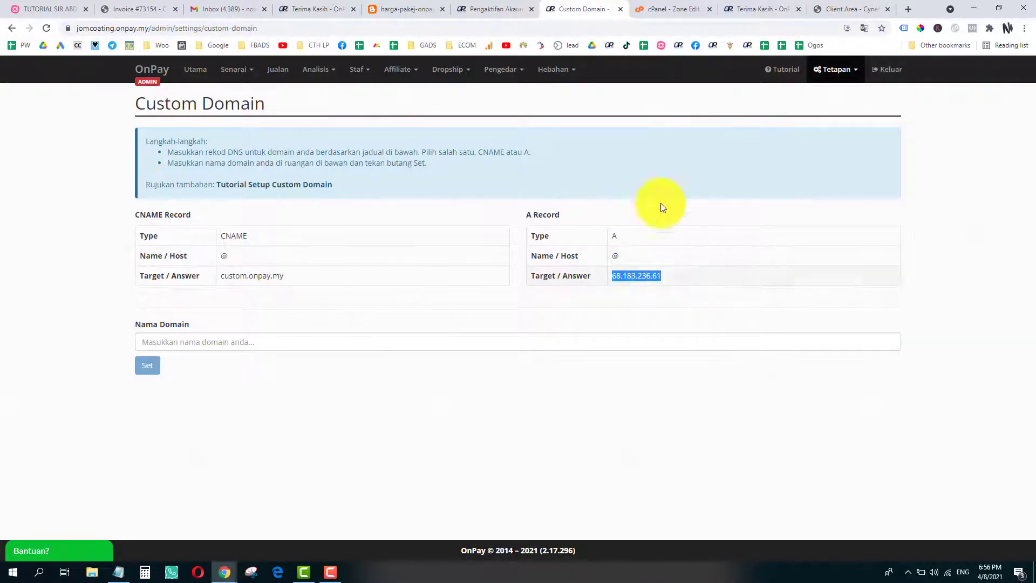
{"action": "left_click", "coordinate": [677, 10]}
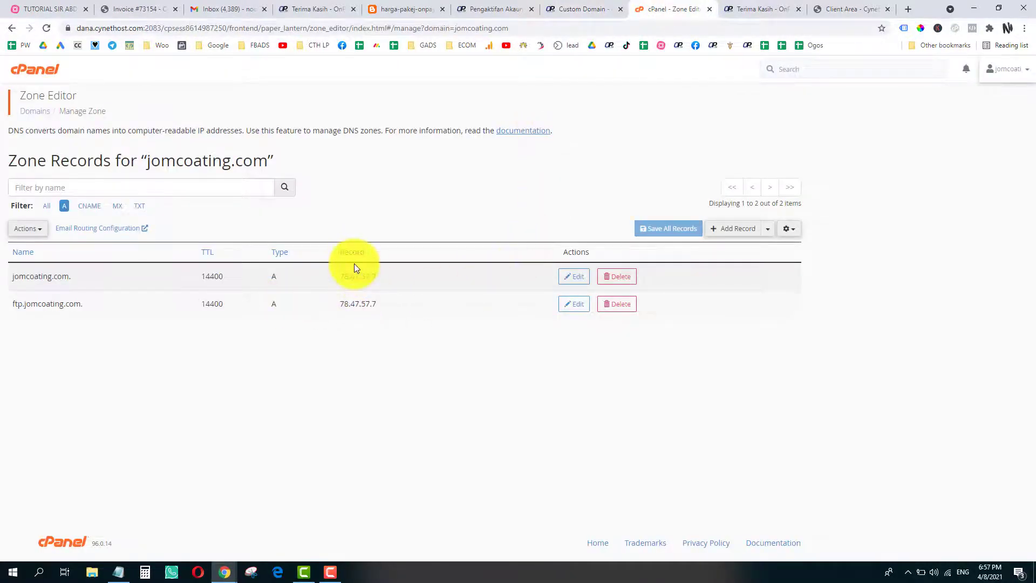
{"action": "left_click", "coordinate": [577, 277]}
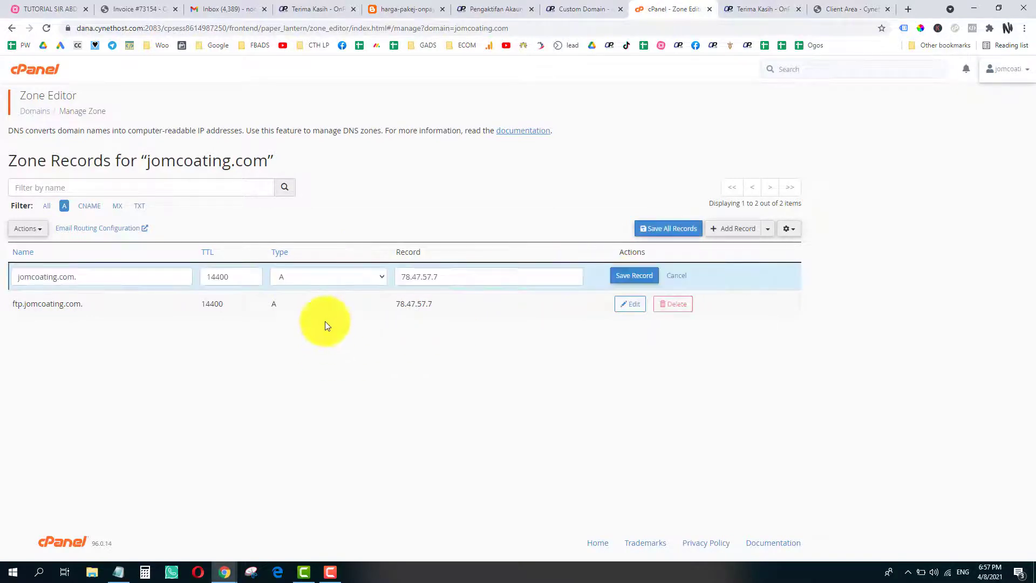
- Replace the A record's 78.47.57.7 with 68.183.236.61, save it, and return to OnPay's Custom Domain page
{"action": "left_click", "coordinate": [594, 9]}
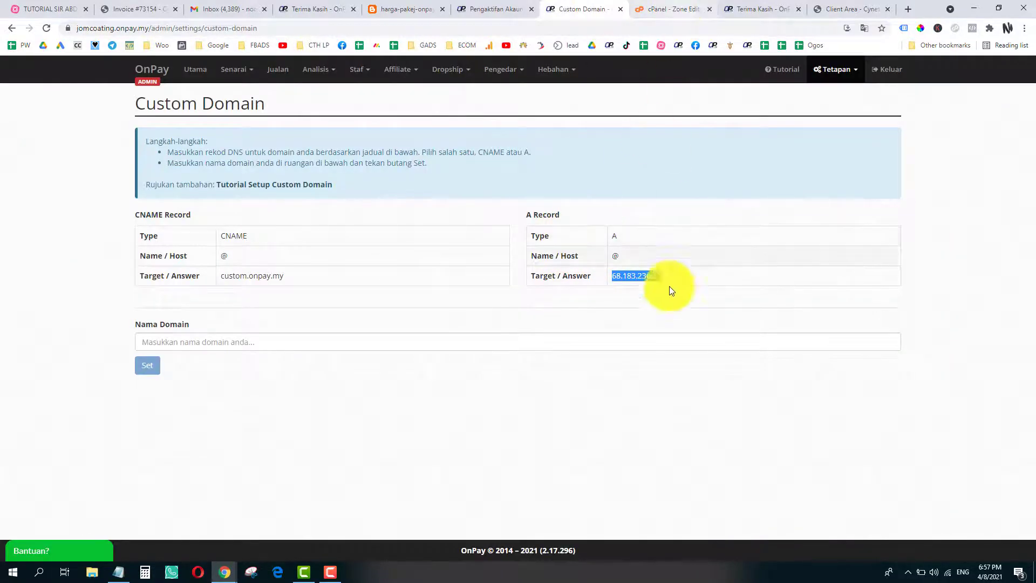
{"action": "left_click", "coordinate": [675, 9]}
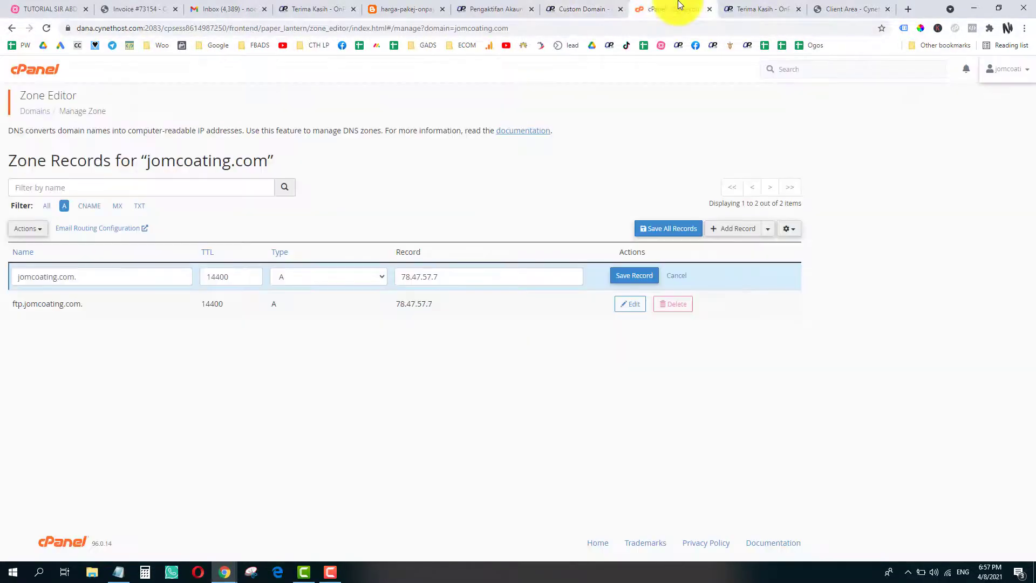
{"action": "left_click", "coordinate": [412, 276]}
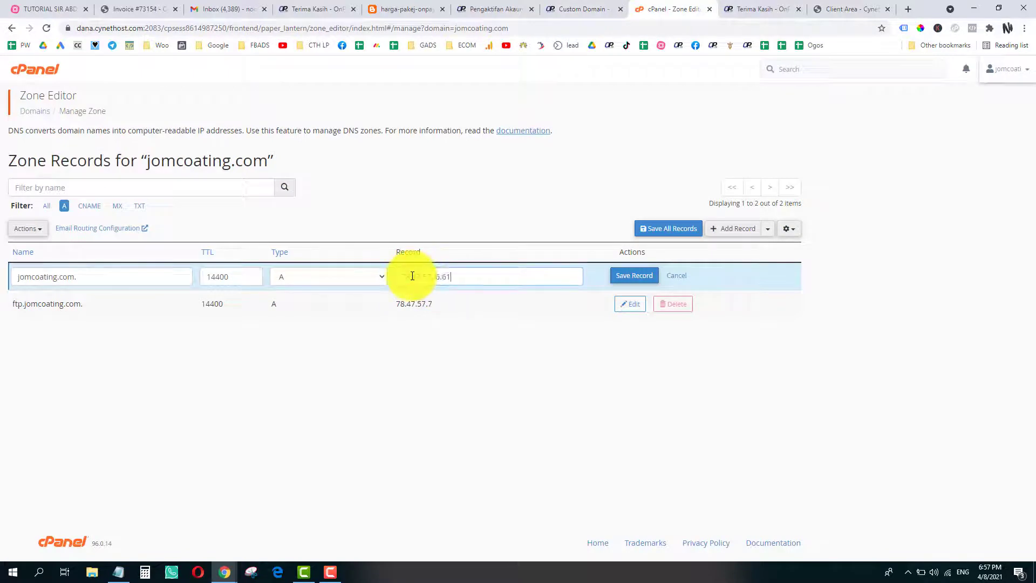
{"action": "key", "text": "ctrl+v"}
{"action": "left_click", "coordinate": [640, 281]}
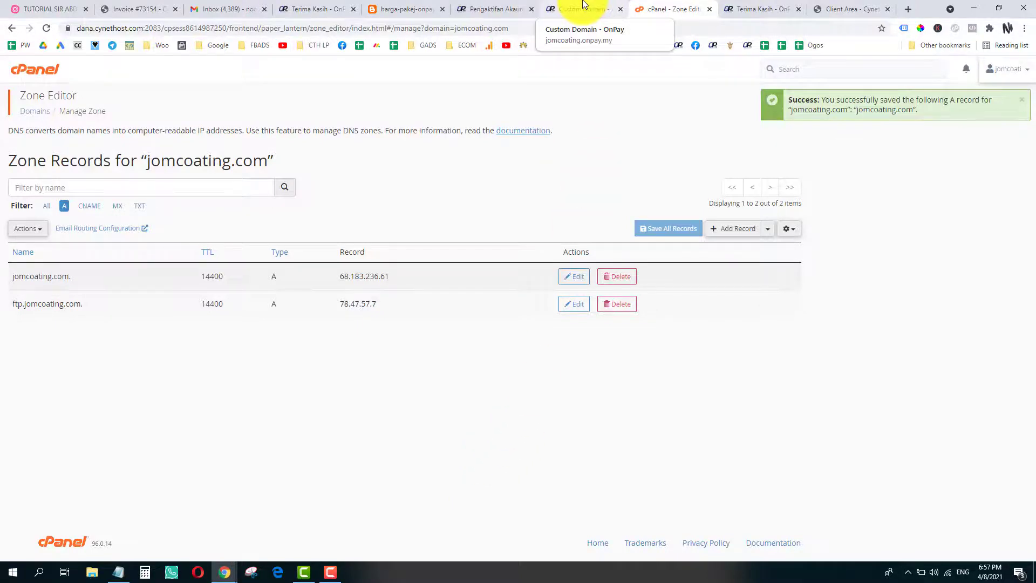
{"action": "left_click", "coordinate": [583, 5]}
{"action": "left_click", "coordinate": [192, 342]}
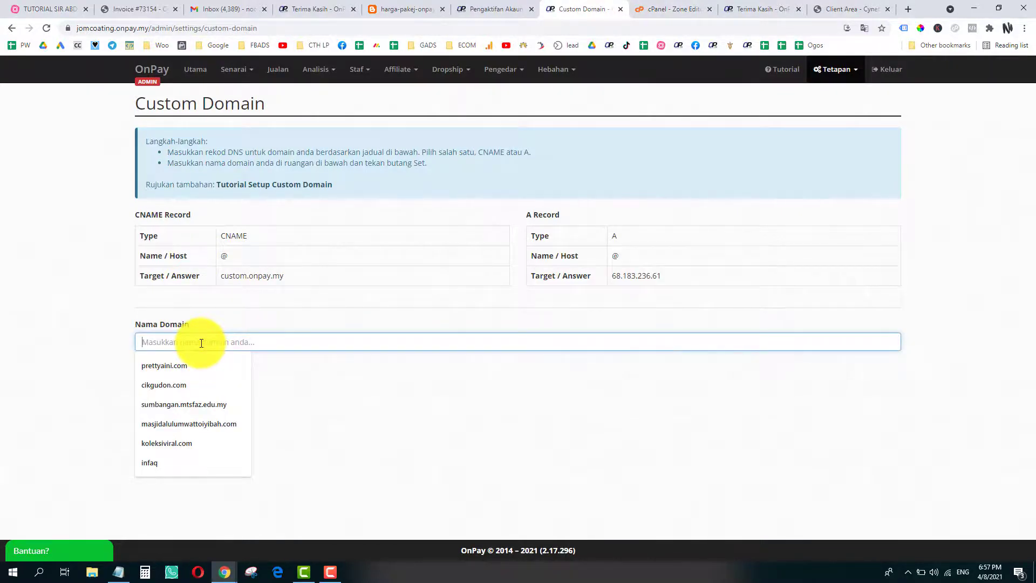
- Enter jomcoating.com in OnPay's Nama Domain field and submit it with Set
{"action": "left_click", "coordinate": [667, 7]}
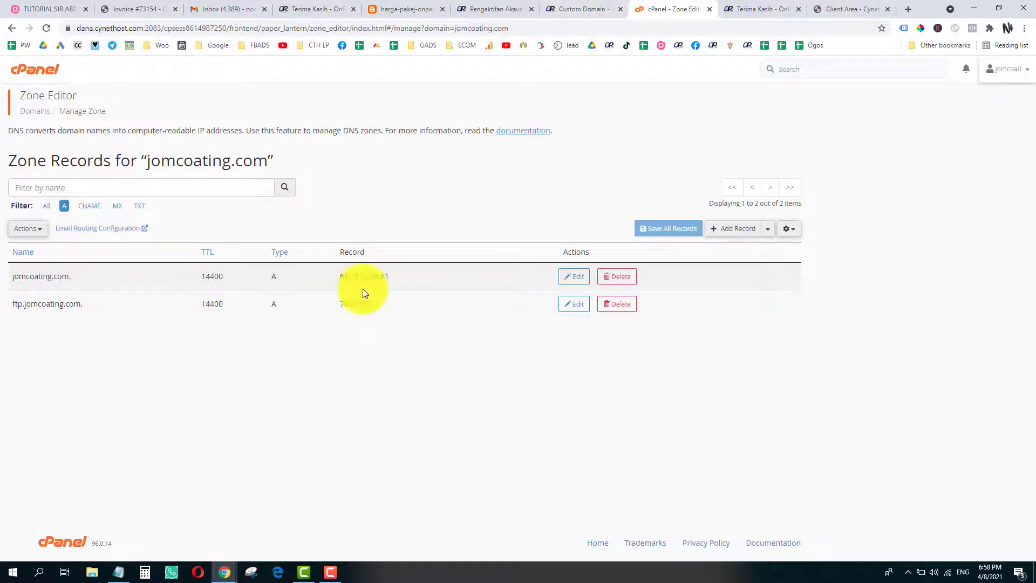
{"action": "left_click", "coordinate": [583, 9]}
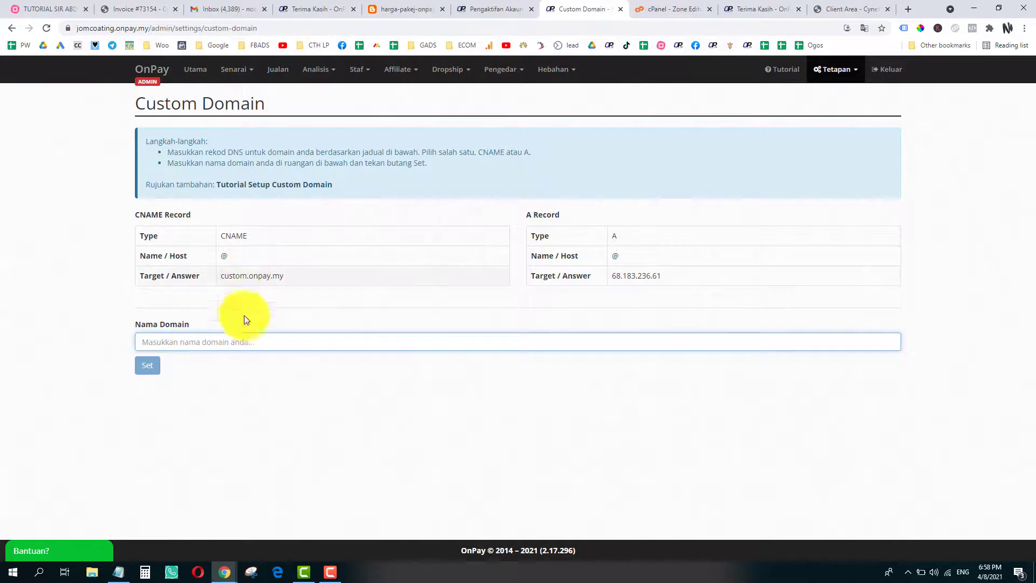
{"action": "left_click", "coordinate": [237, 342]}
{"action": "type", "text": "j"}
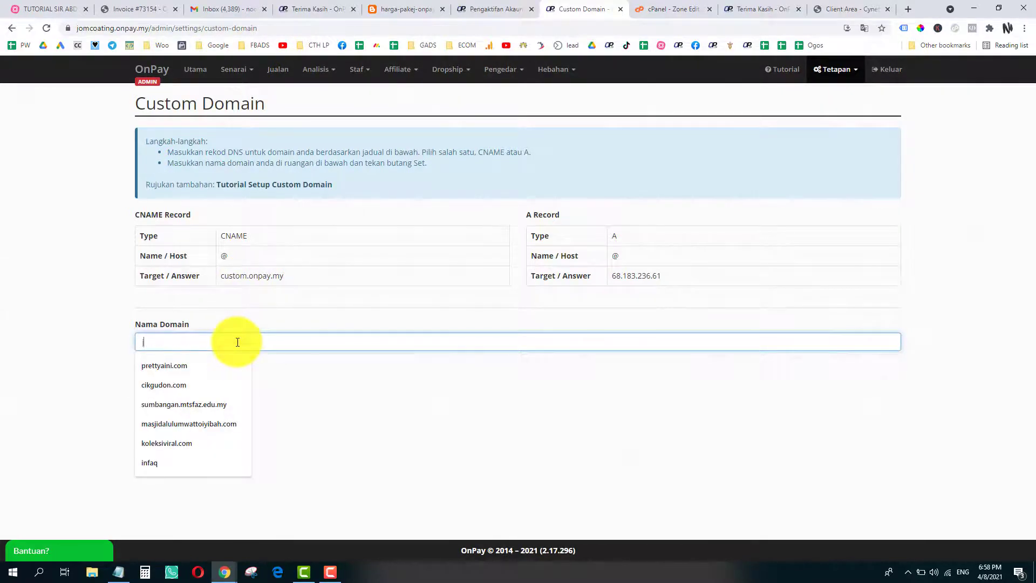
{"action": "type", "text": "omcoating.com"}
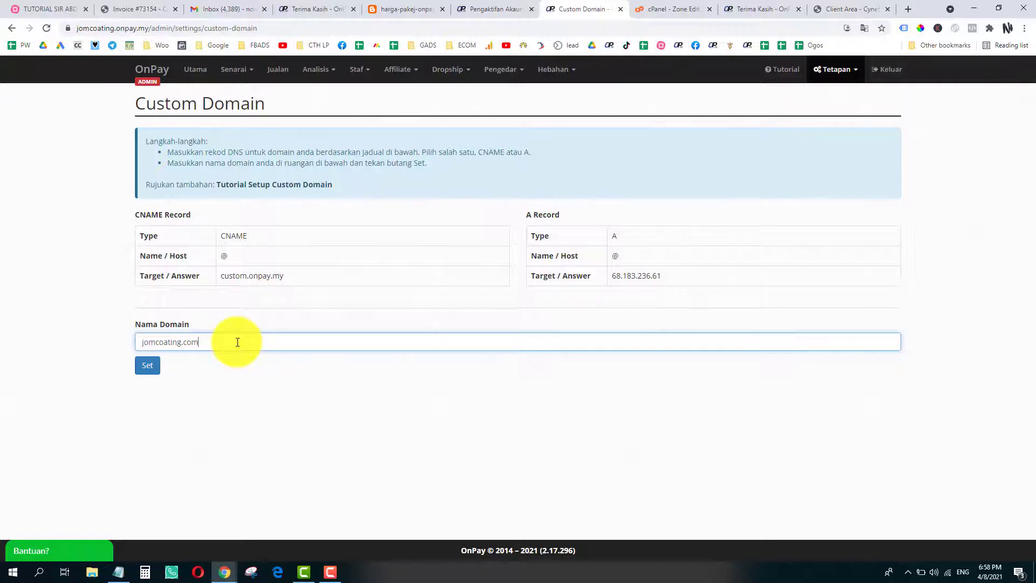
{"action": "left_click", "coordinate": [146, 365]}
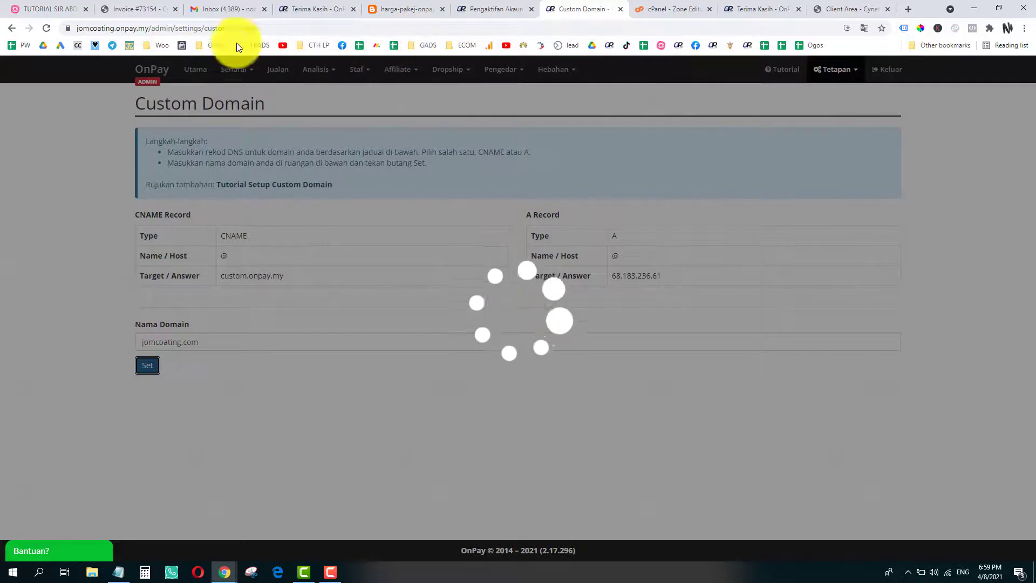
- Reload the page, sign back in with the saved admin ID and password, and dismiss the save-password prompt
{"action": "left_click", "coordinate": [94, 30]}
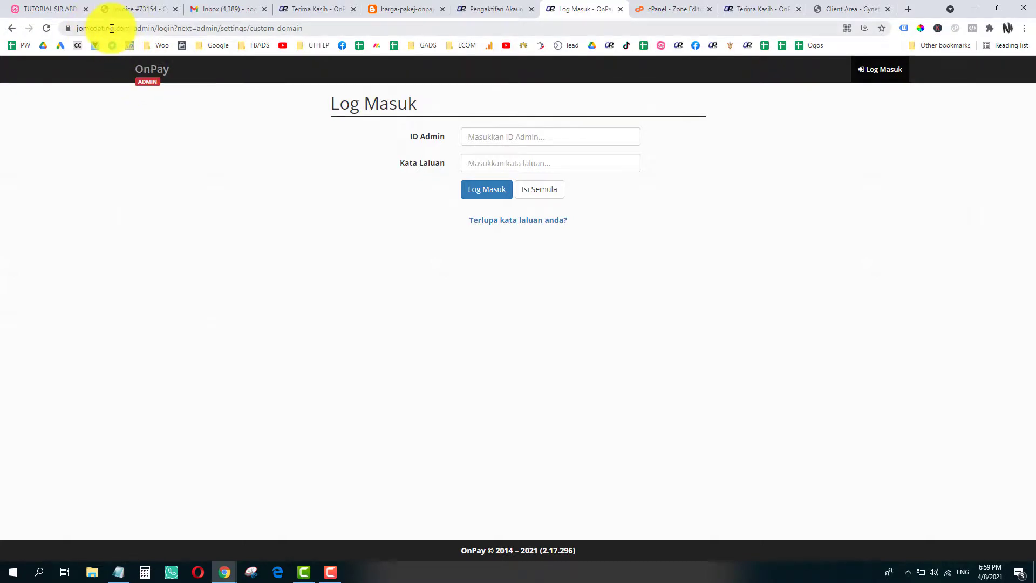
{"action": "left_click", "coordinate": [504, 138]}
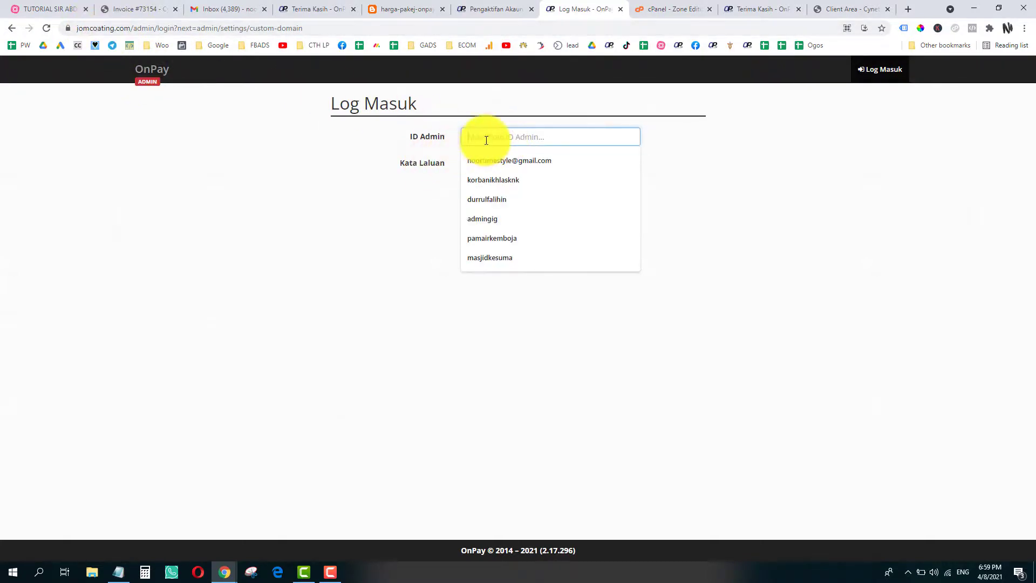
{"action": "left_click", "coordinate": [251, 224]}
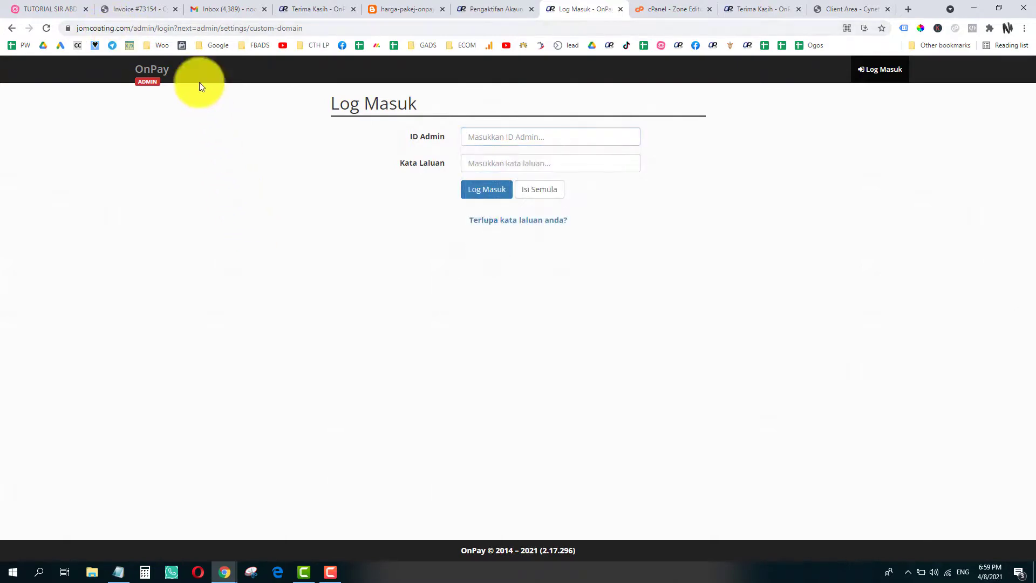
{"action": "left_click", "coordinate": [502, 138]}
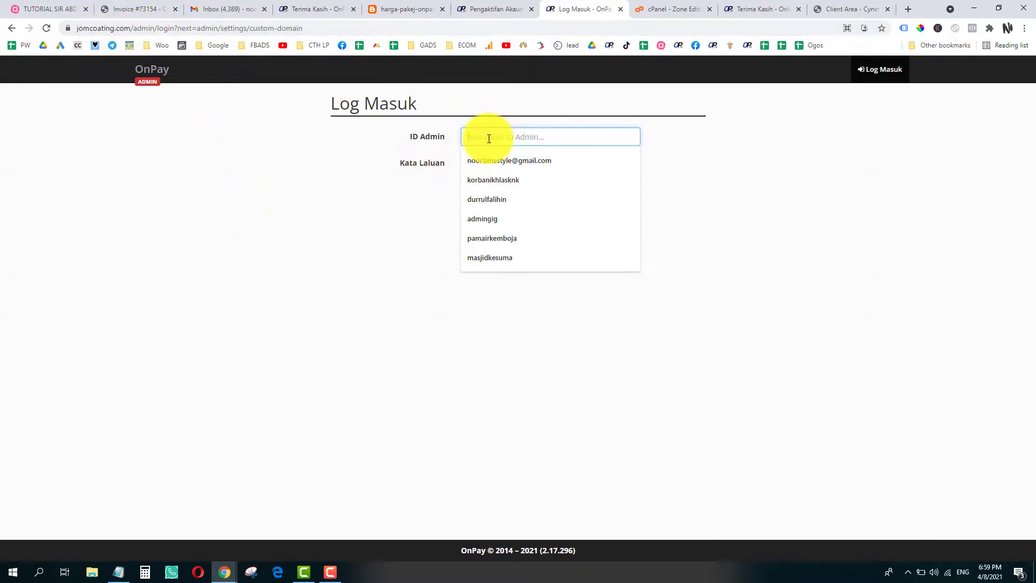
{"action": "type", "text": "j"}
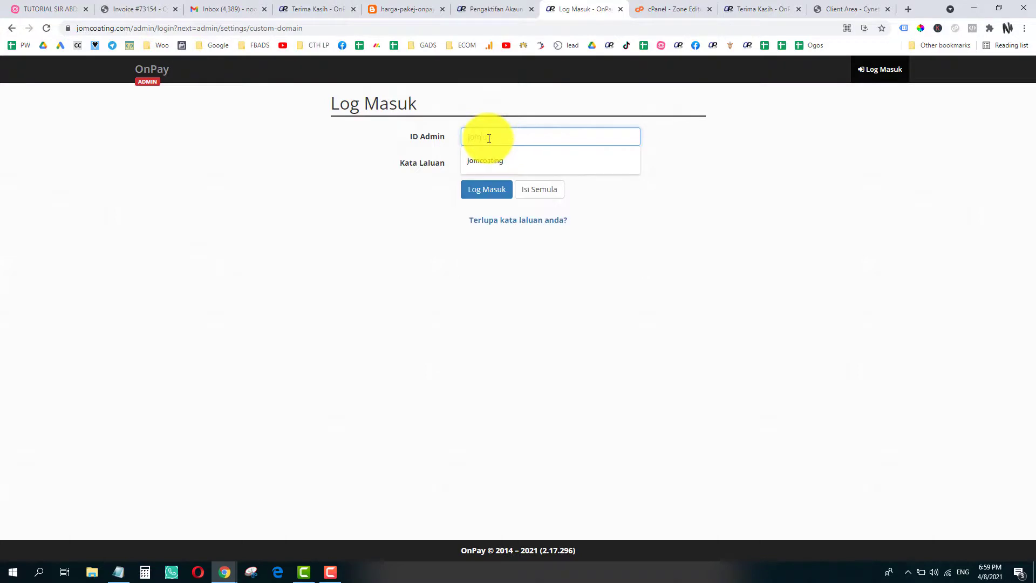
{"action": "type", "text": "om"}
{"action": "left_click", "coordinate": [491, 160]}
{"action": "left_click", "coordinate": [494, 165]}
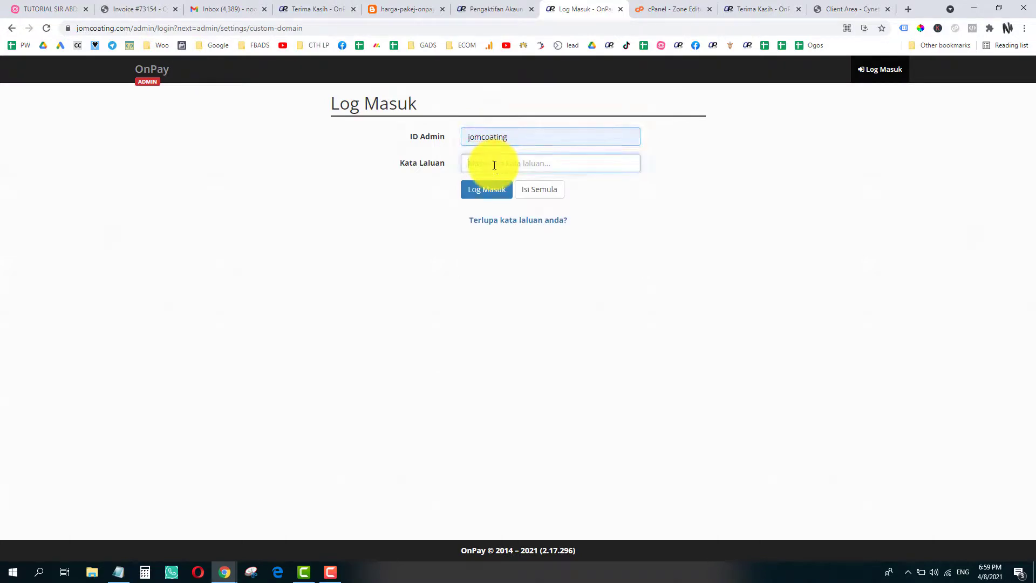
{"action": "type", "text": "••"}
{"action": "left_click", "coordinate": [492, 192]}
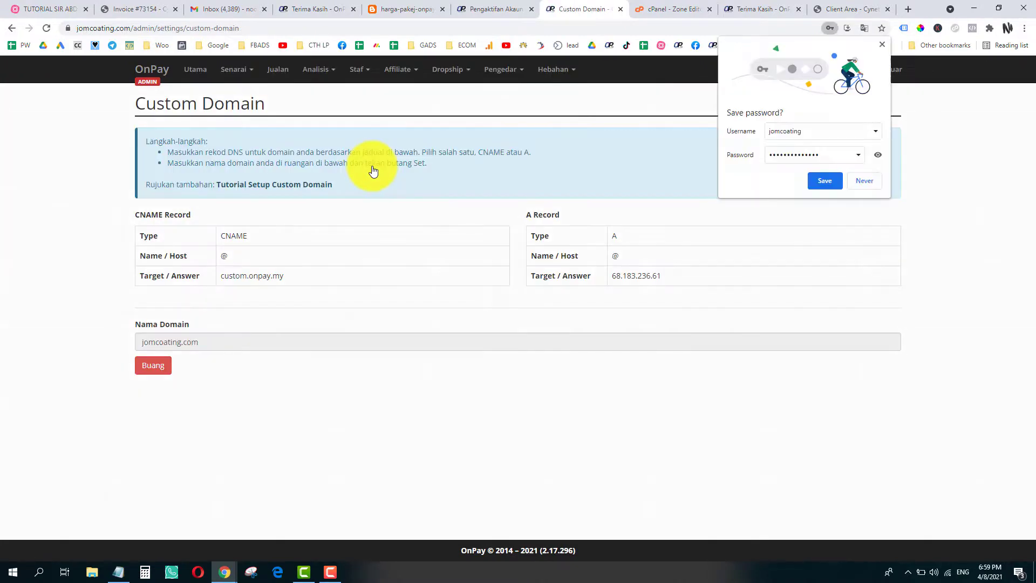
{"action": "left_click", "coordinate": [828, 181]}
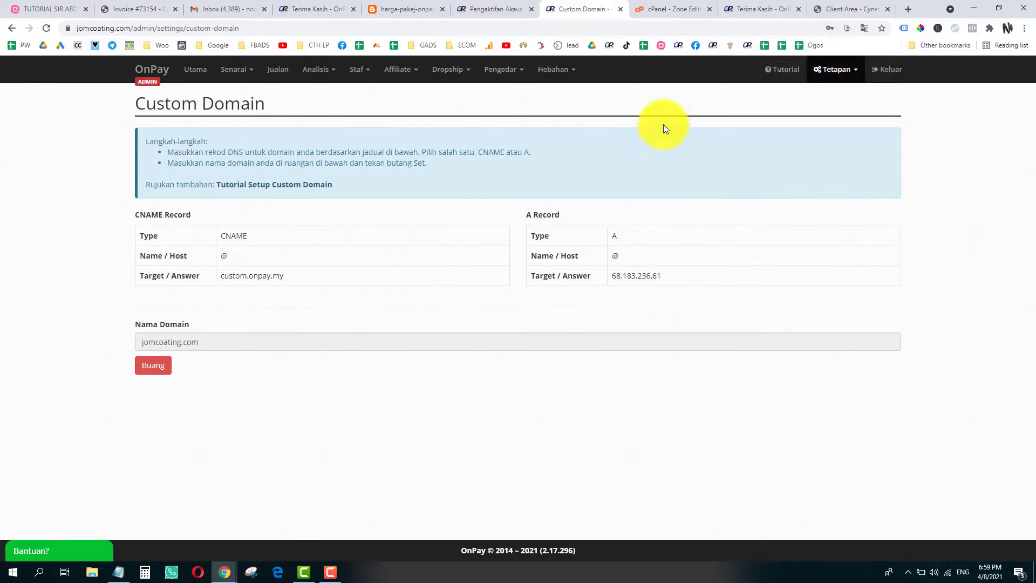
- In the tutorial mind map, give the DAFTAR ONPAY & SETUP CUSTOME DOMAIN node the green check mark
{"action": "left_click", "coordinate": [35, 9]}
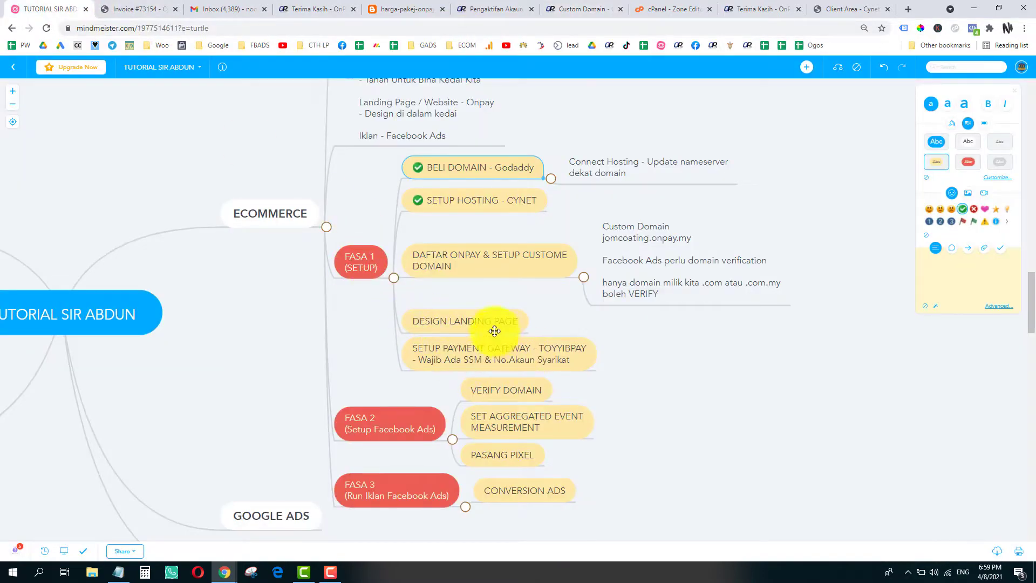
{"action": "left_click", "coordinate": [465, 259]}
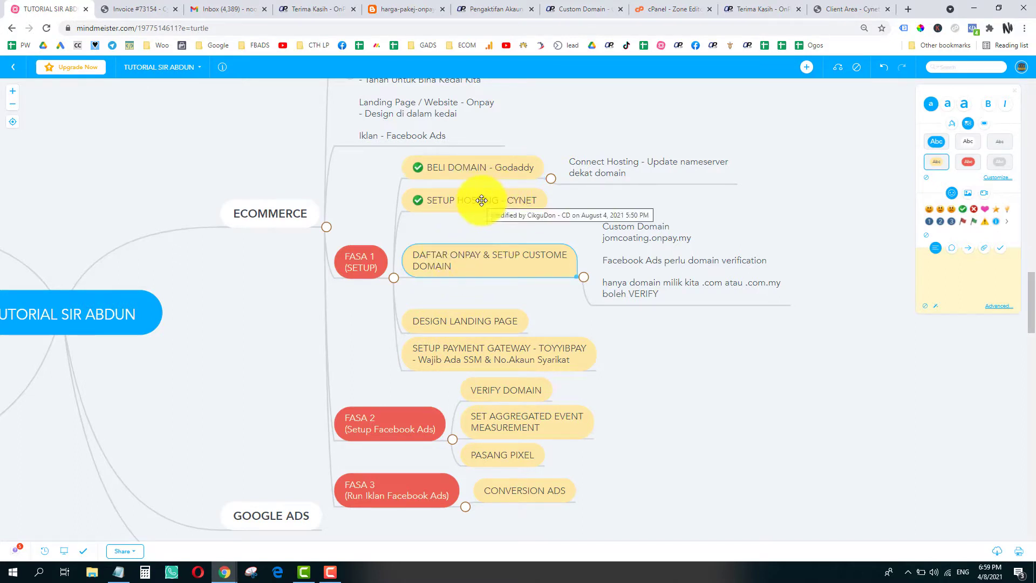
{"action": "left_click", "coordinate": [846, 7]}
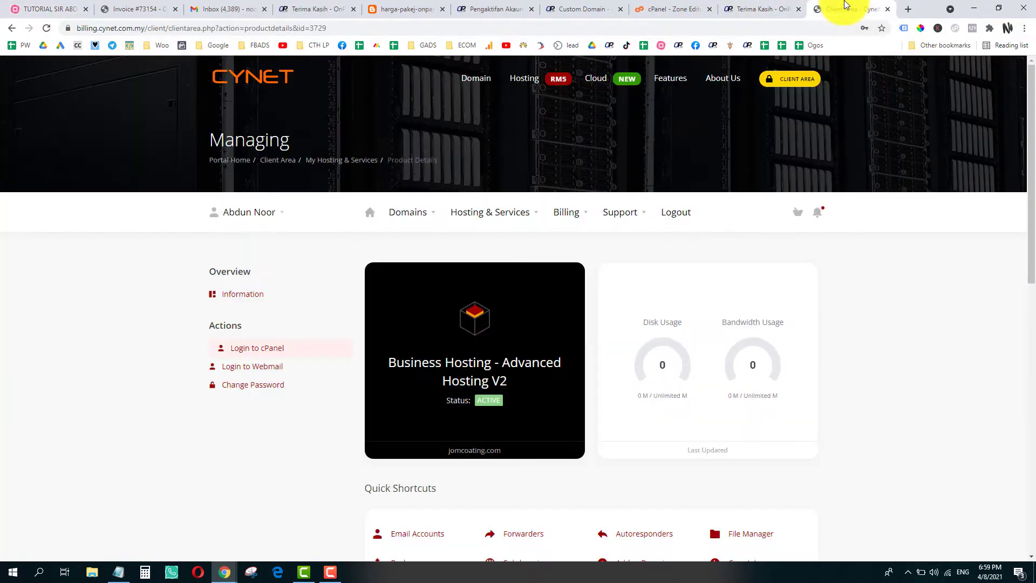
{"action": "left_click", "coordinate": [577, 11]}
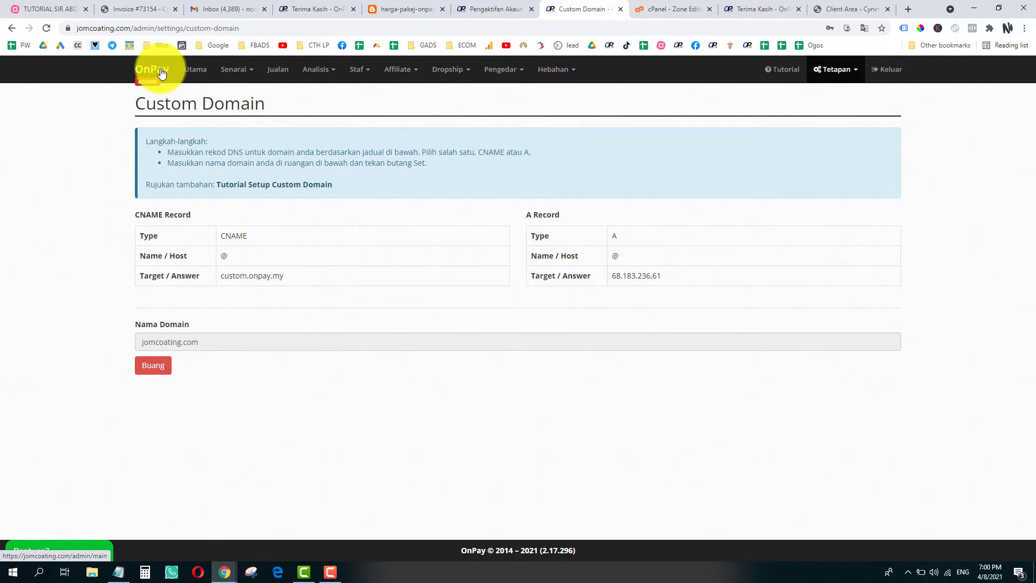
{"action": "left_click", "coordinate": [65, 9]}
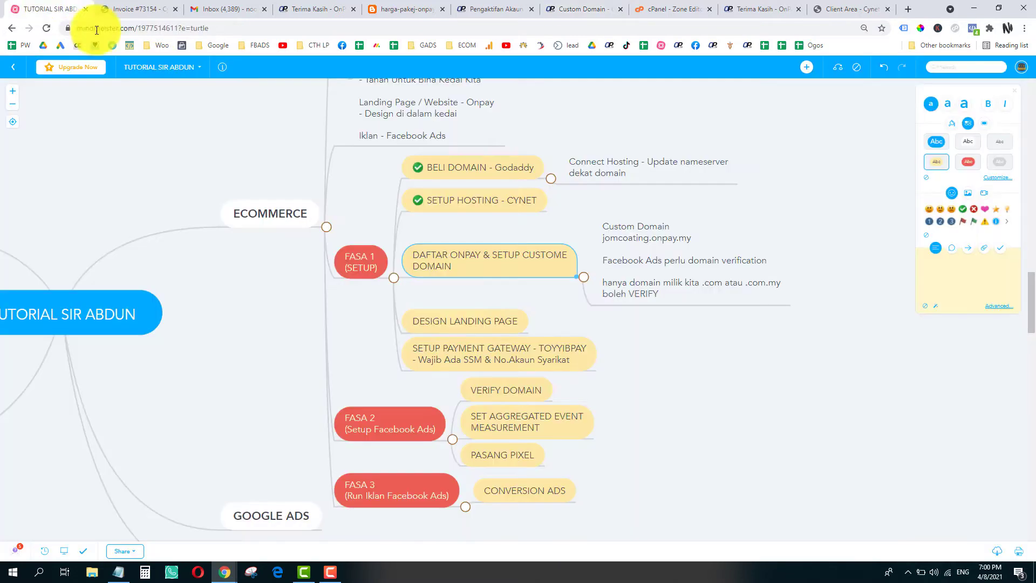
{"action": "left_click", "coordinate": [964, 209]}
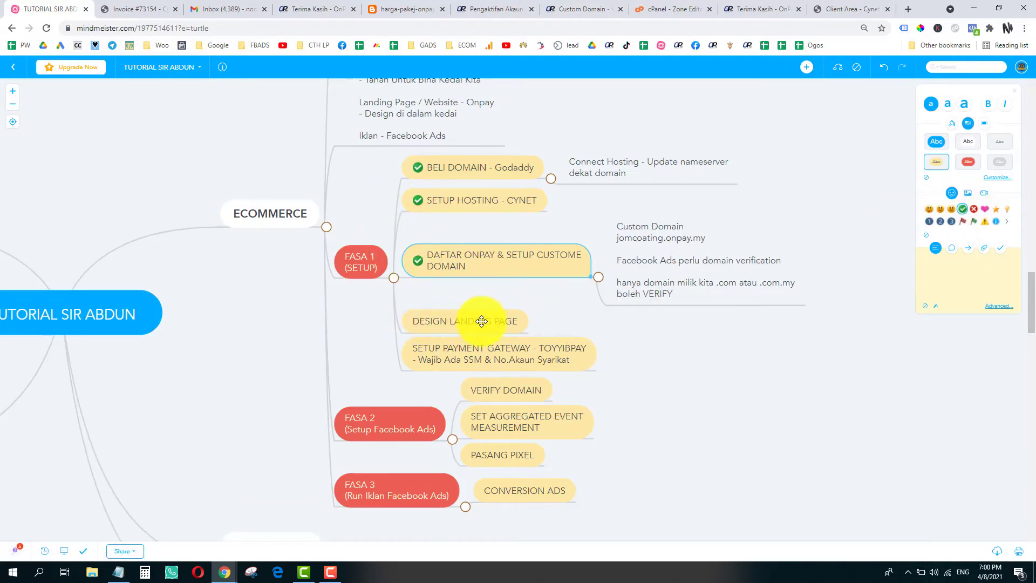